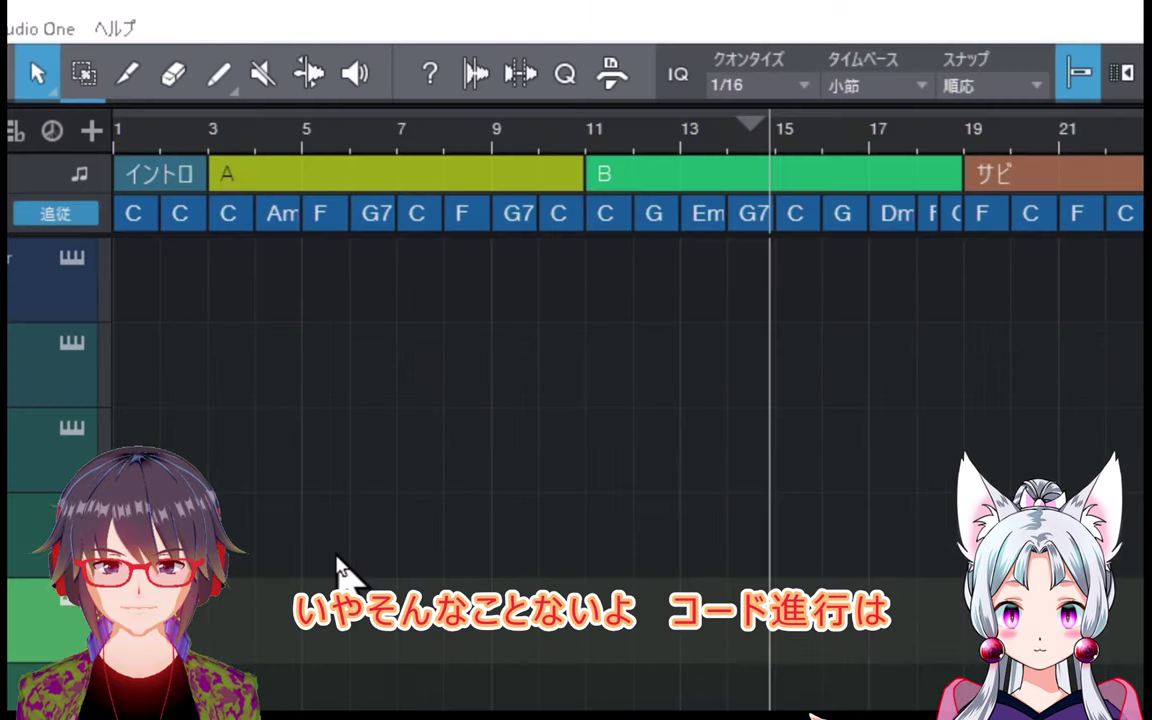
Step: Copy all the chords of the chord track onto the VG-SILK track as note events, starting at bar 1
double_click(145, 225)
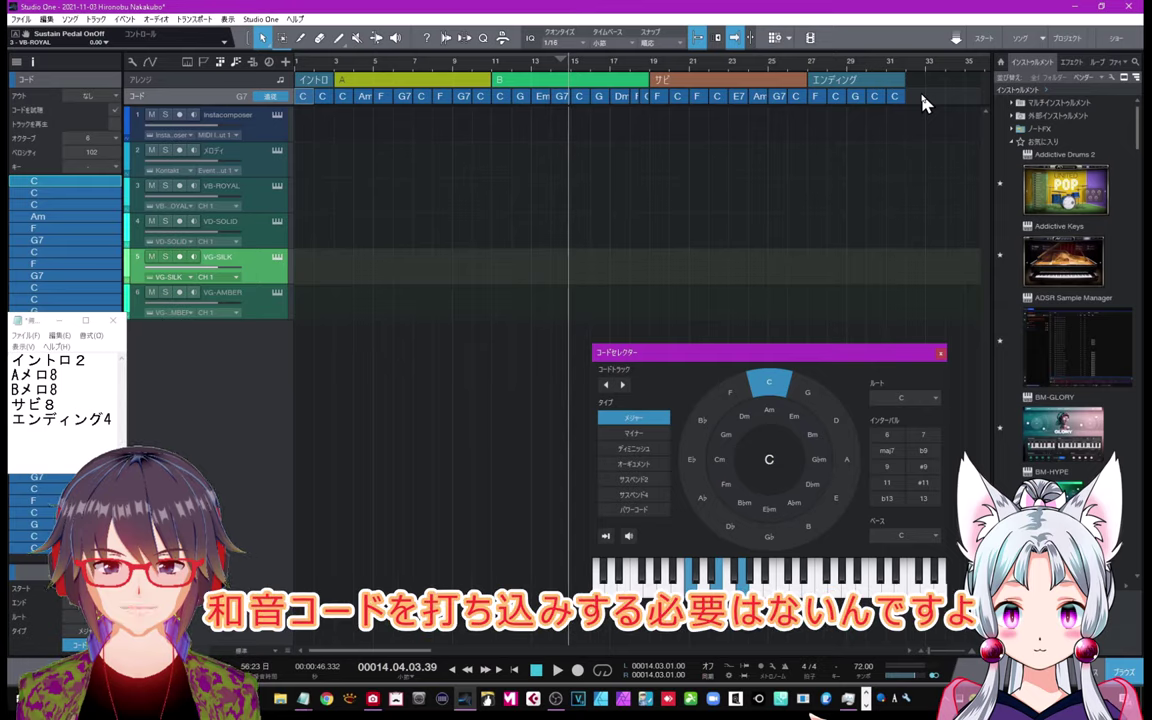
drag(923, 98, 335, 137)
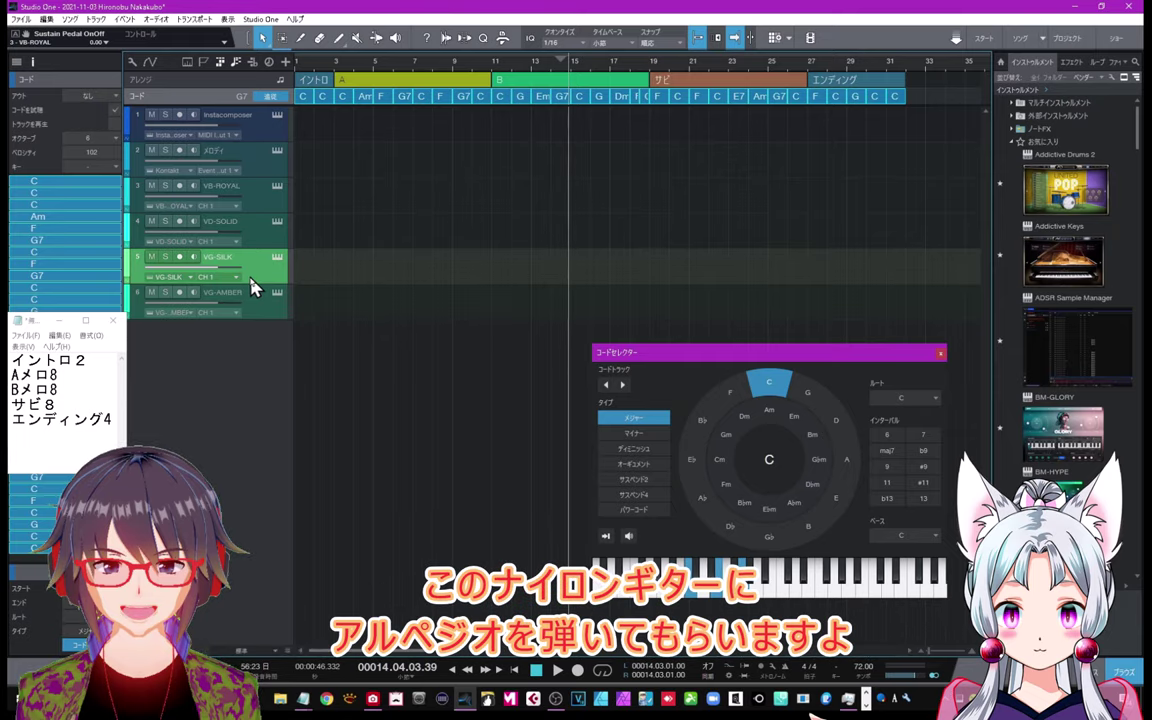
drag(306, 100, 306, 272)
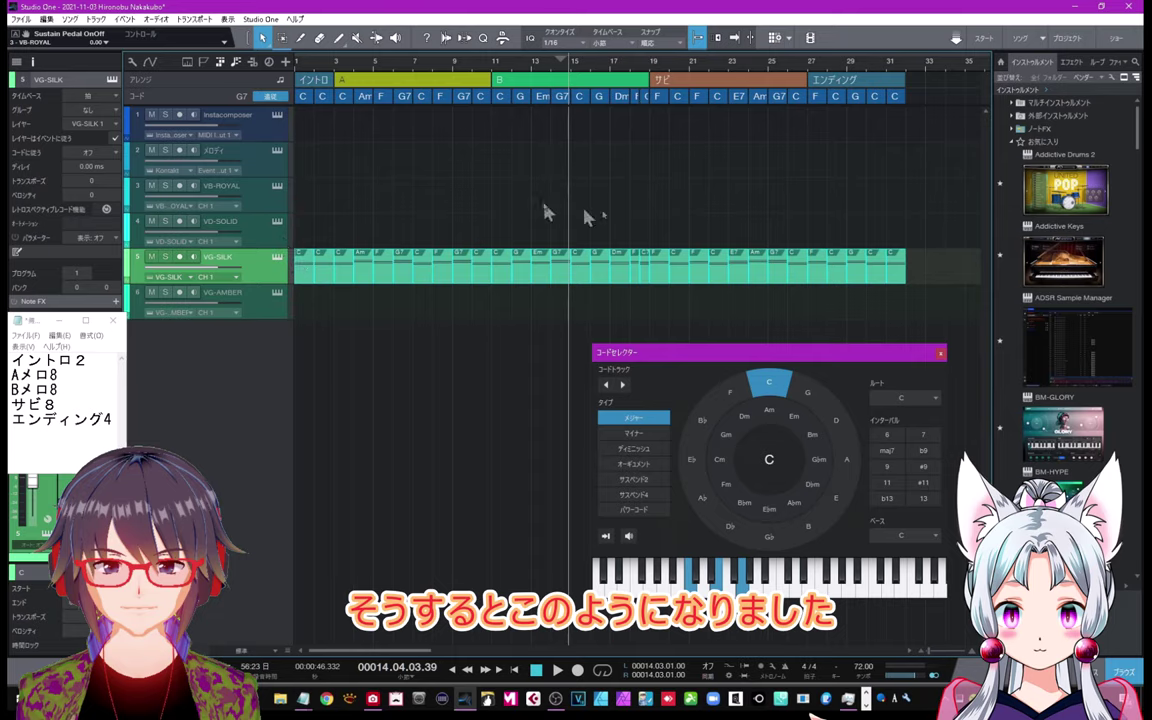
Step: Open the VG-SILK chord events in the piano roll, enlarge the editor, and show the notes of the whole song
double_click(305, 280)
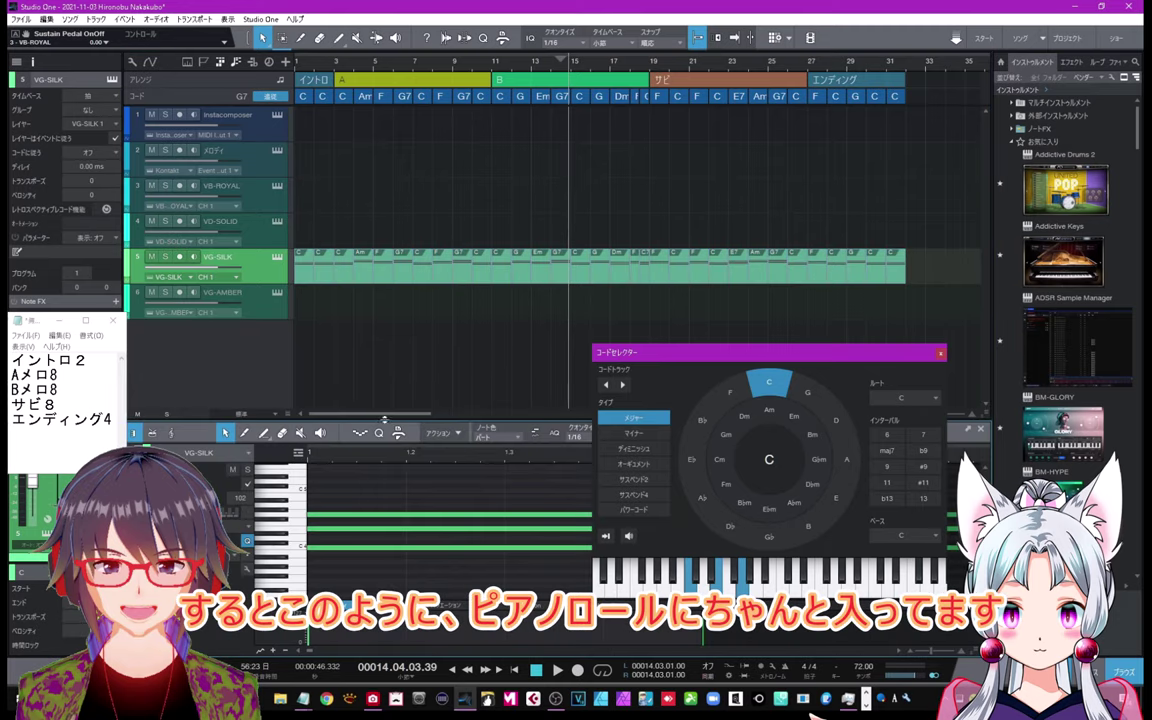
drag(384, 419, 384, 304)
scroll(455, 360, down, 5)
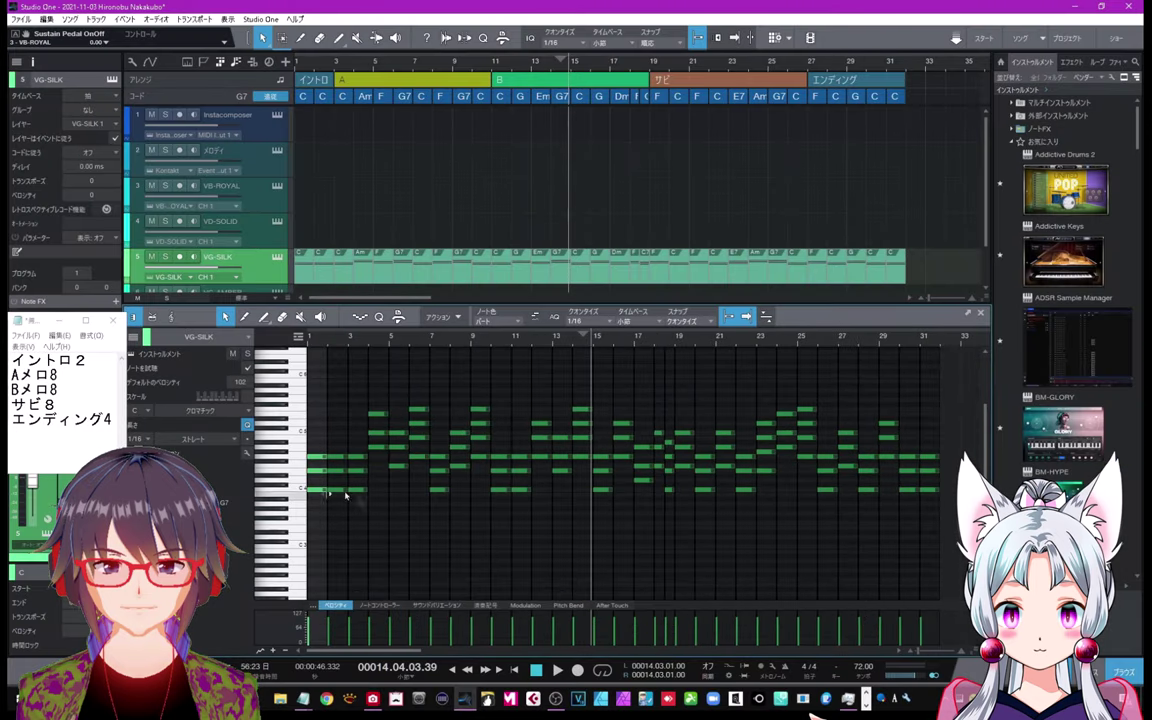
Step: Open the VG-SILK instrument, play the song from the beginning to hear the guitar part, and stop playback
click(279, 262)
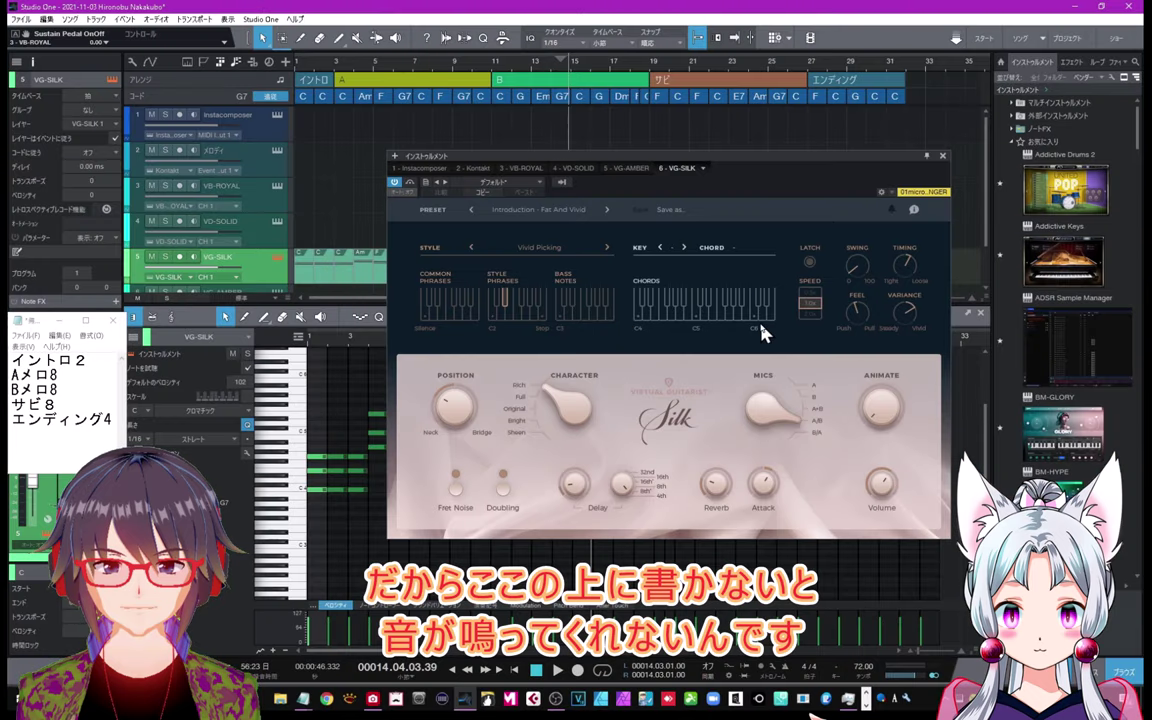
click(514, 669)
click(557, 669)
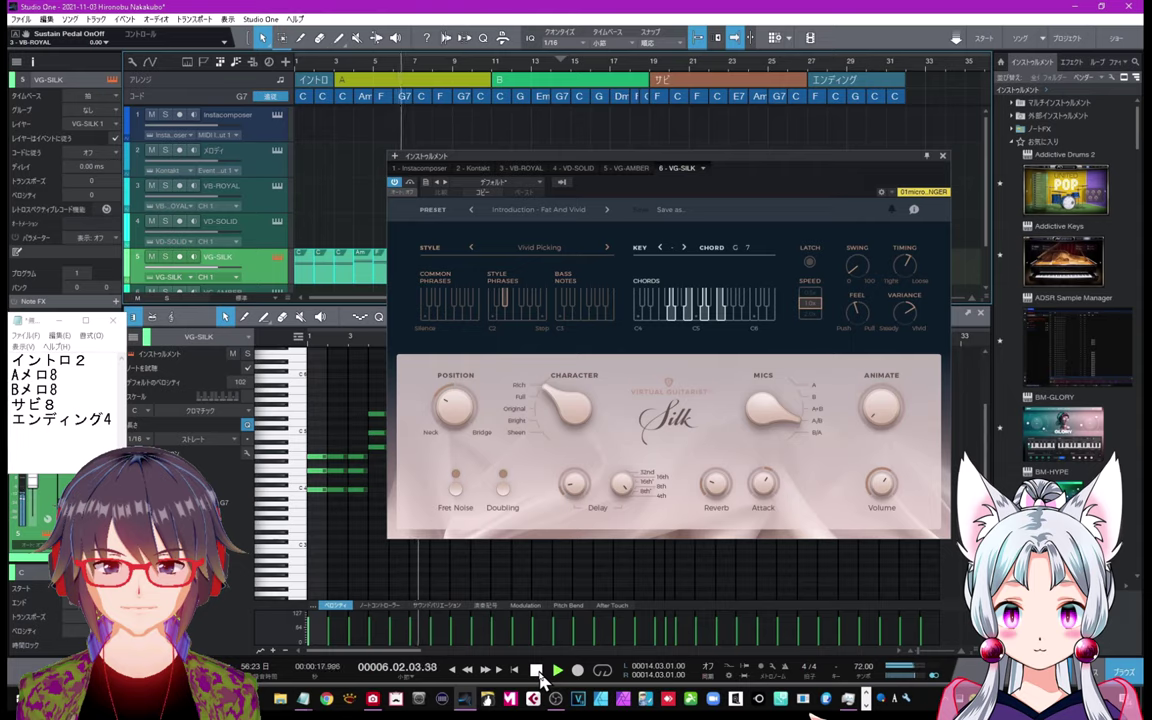
click(537, 670)
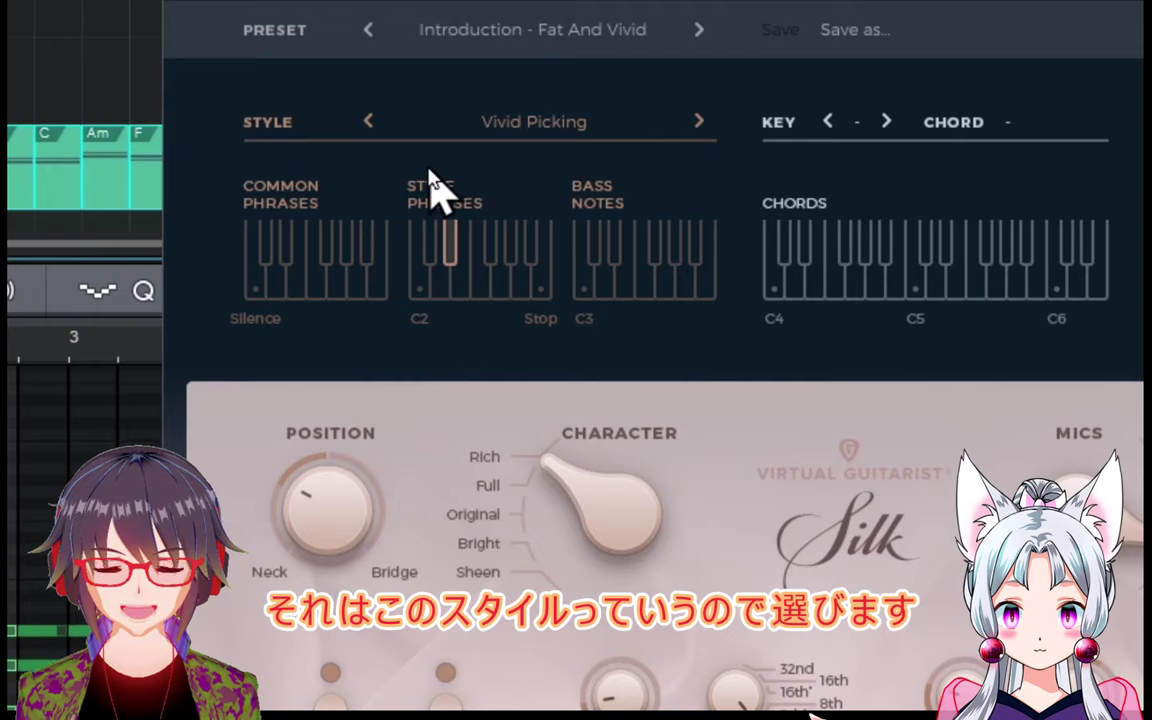
Step: Audition Silk's styles one by one during playback, from Vivid Picking through Dilly Picking, and settle on the Country style
click(510, 126)
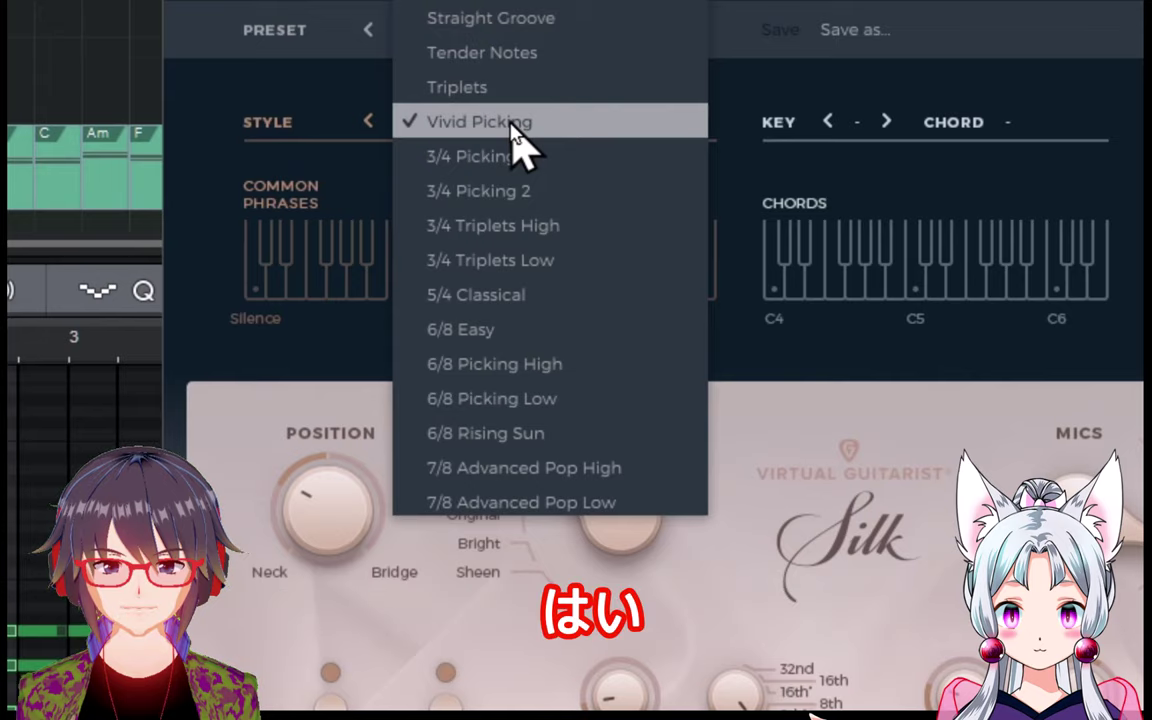
click(790, 105)
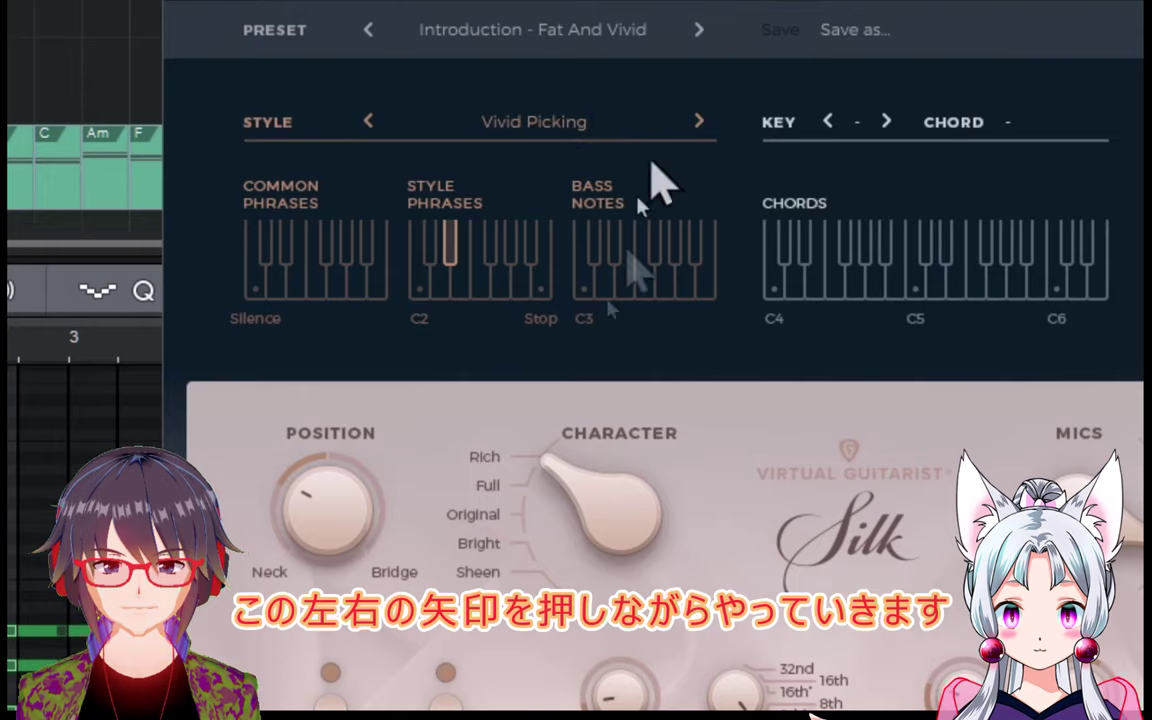
key(space)
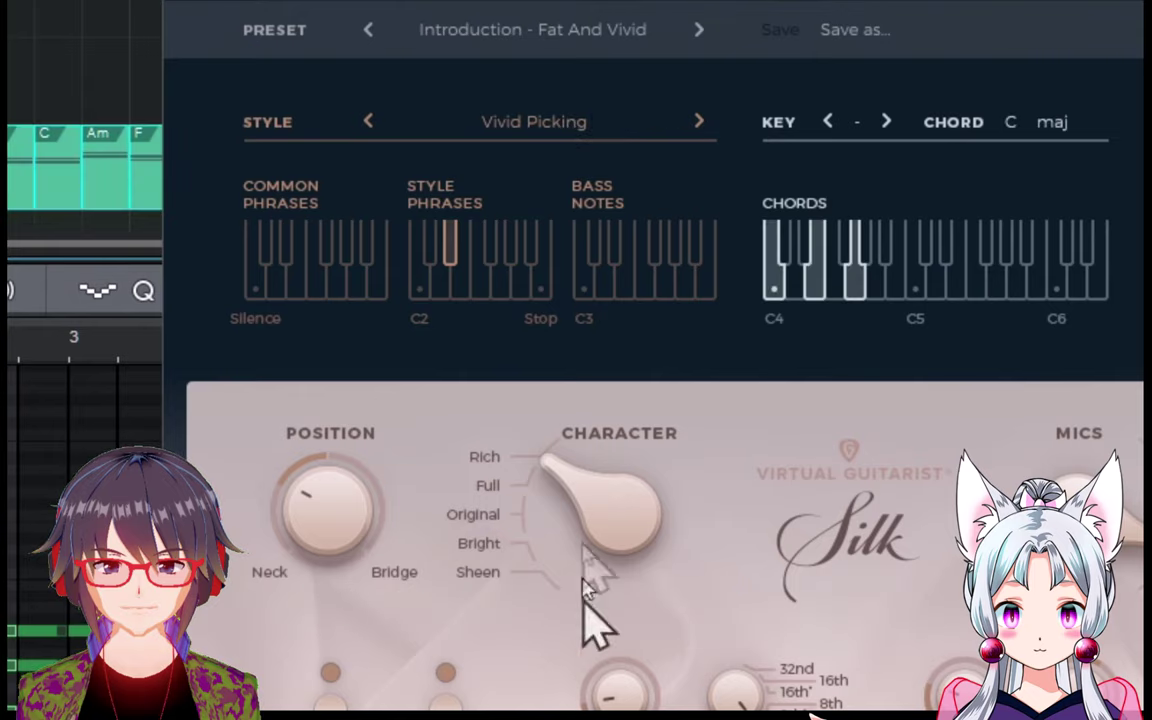
click(699, 121)
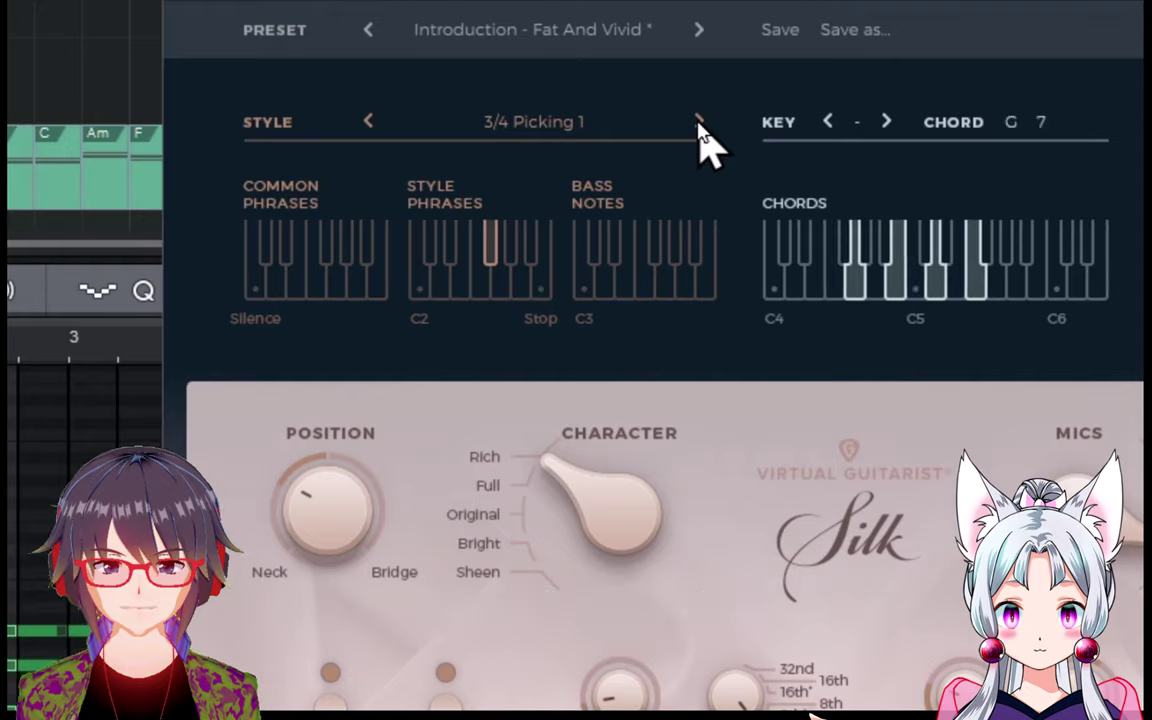
click(700, 123)
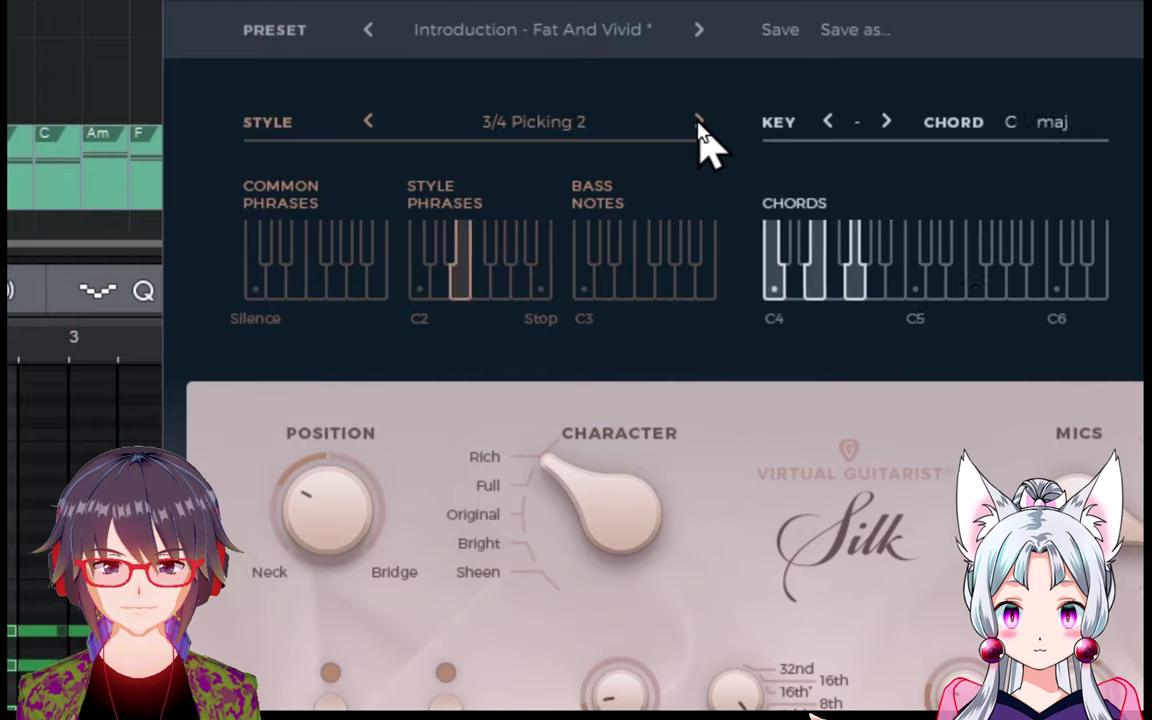
click(698, 122)
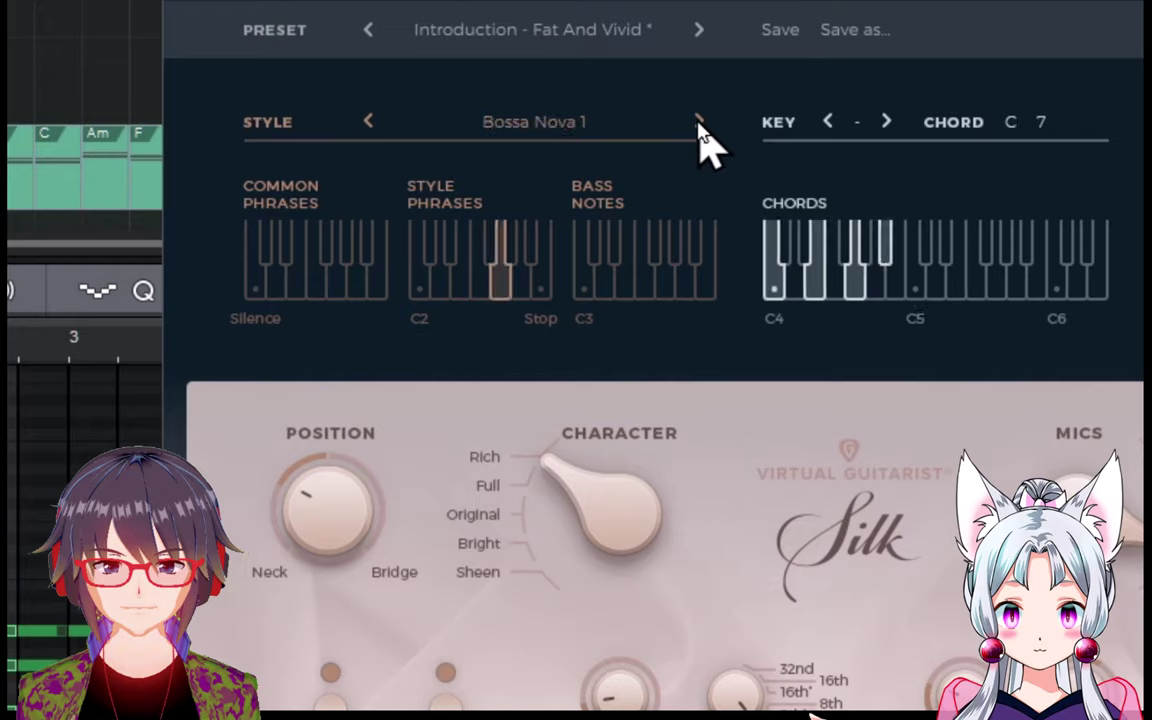
click(698, 122)
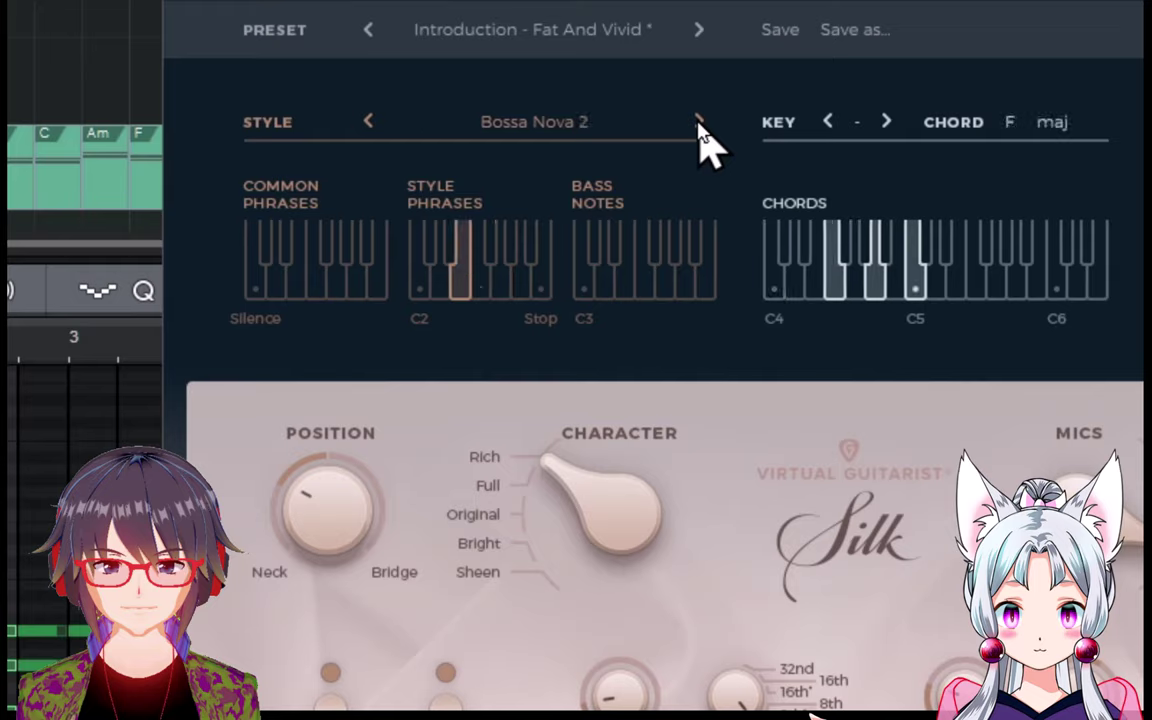
click(699, 122)
click(699, 122)
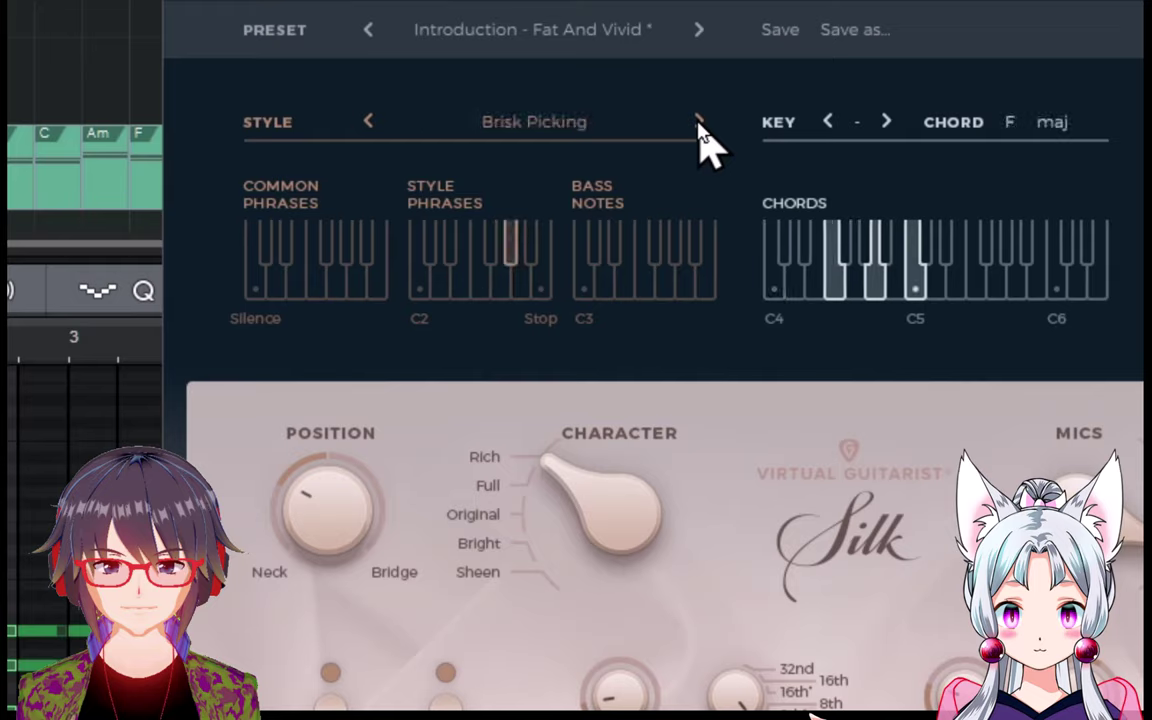
click(699, 122)
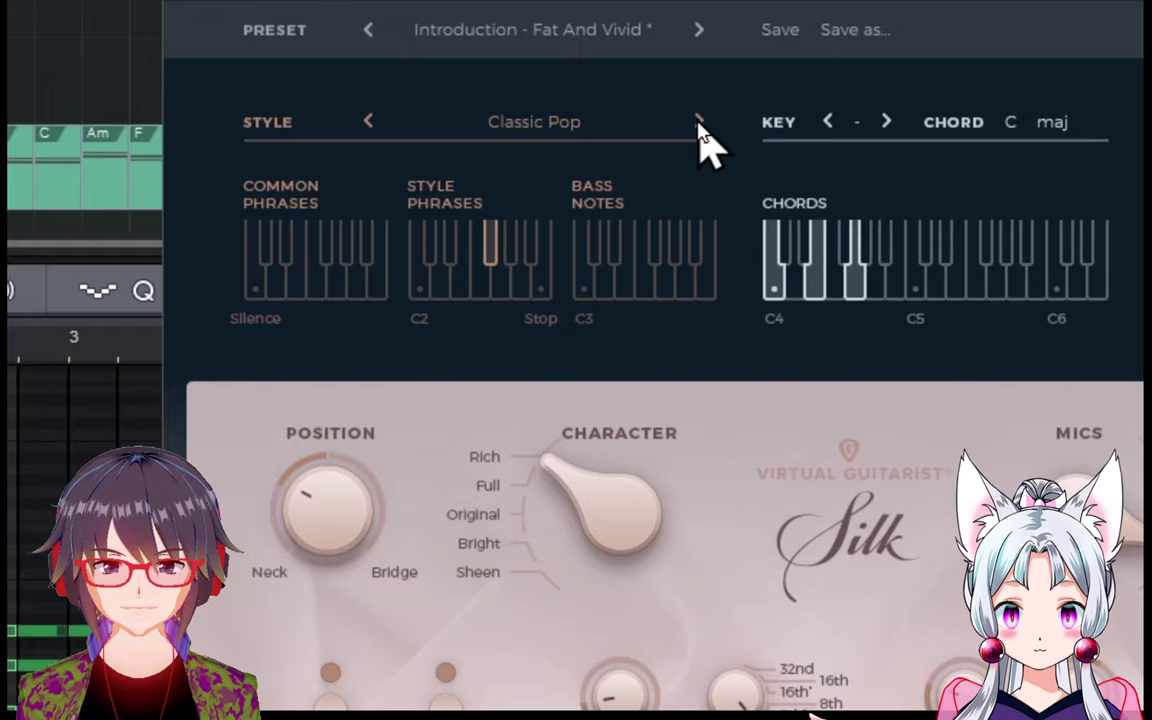
click(699, 122)
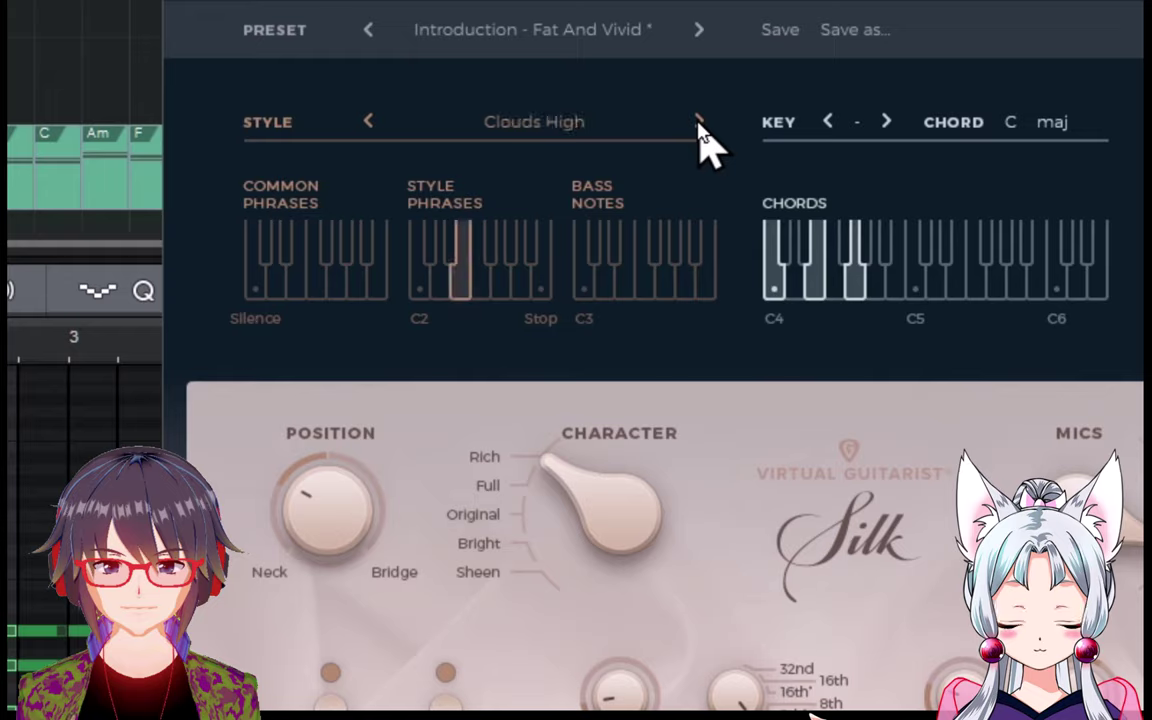
click(699, 122)
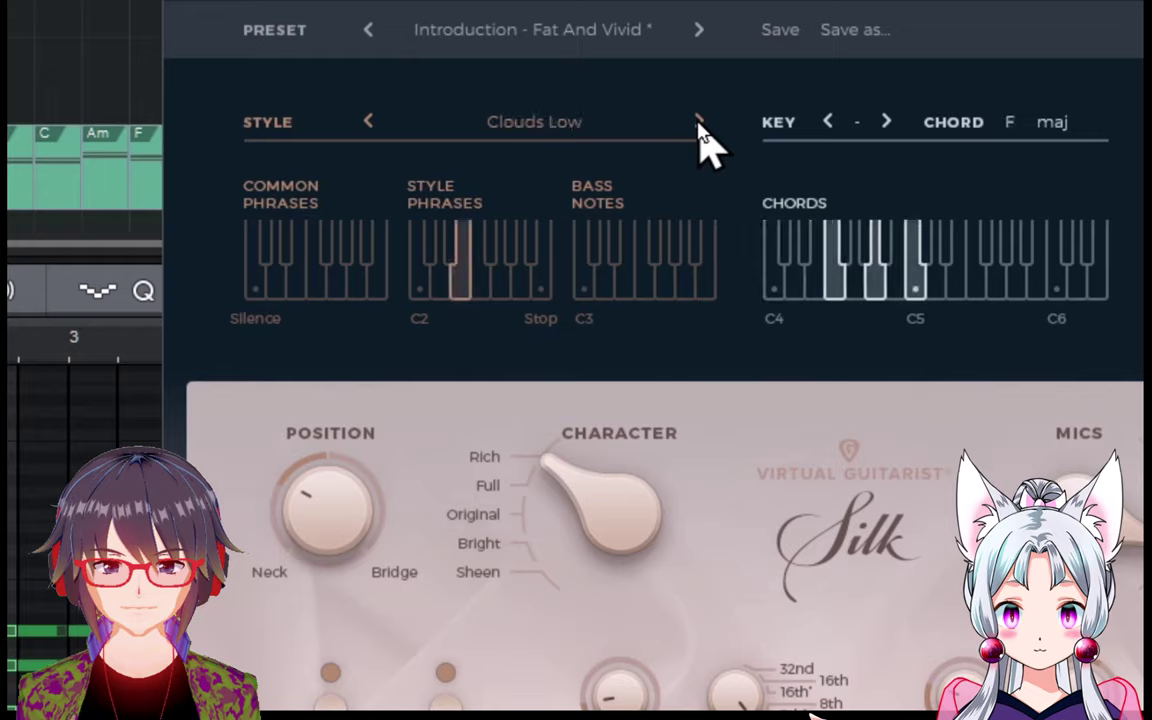
click(699, 122)
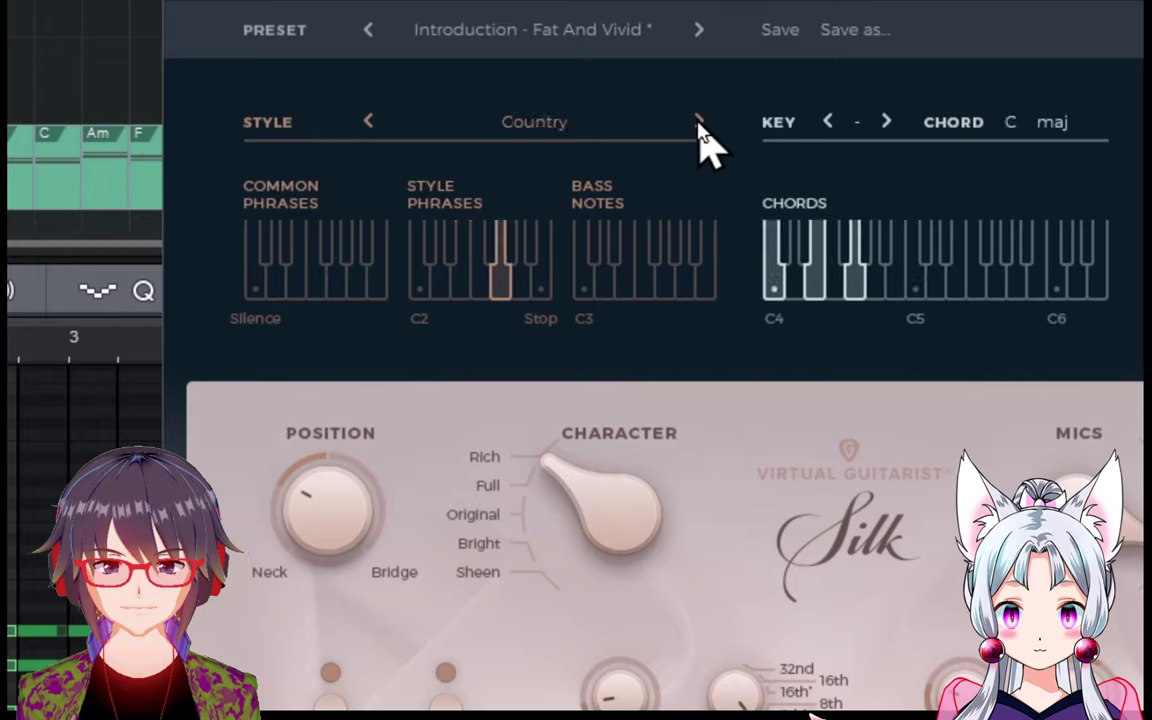
click(699, 122)
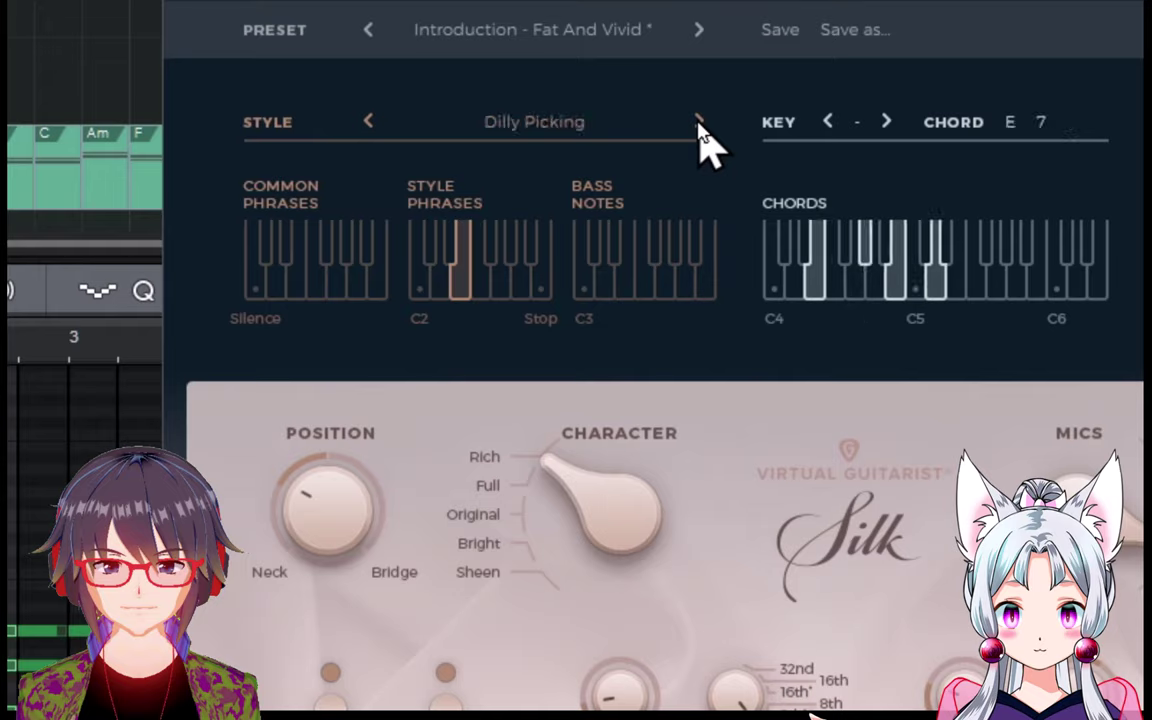
click(366, 124)
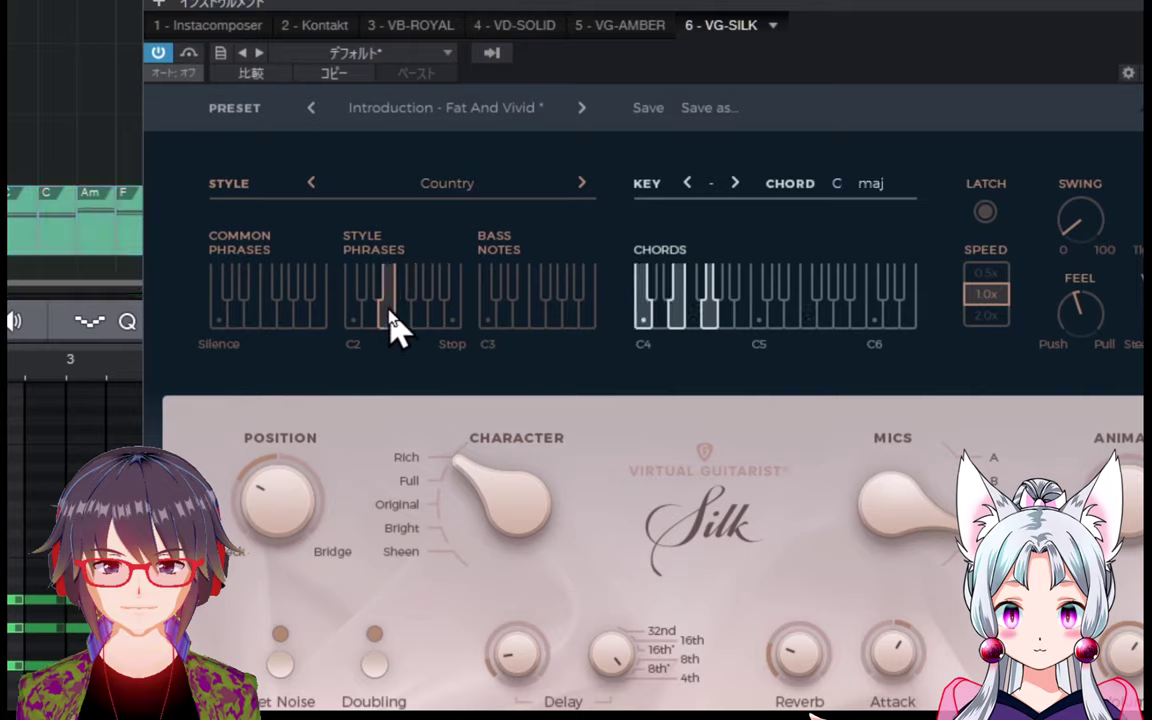
Step: Try other style phrases of the Country style during playback, choose the F♯ key's phrase in the C2 octave, and stop playback
click(435, 293)
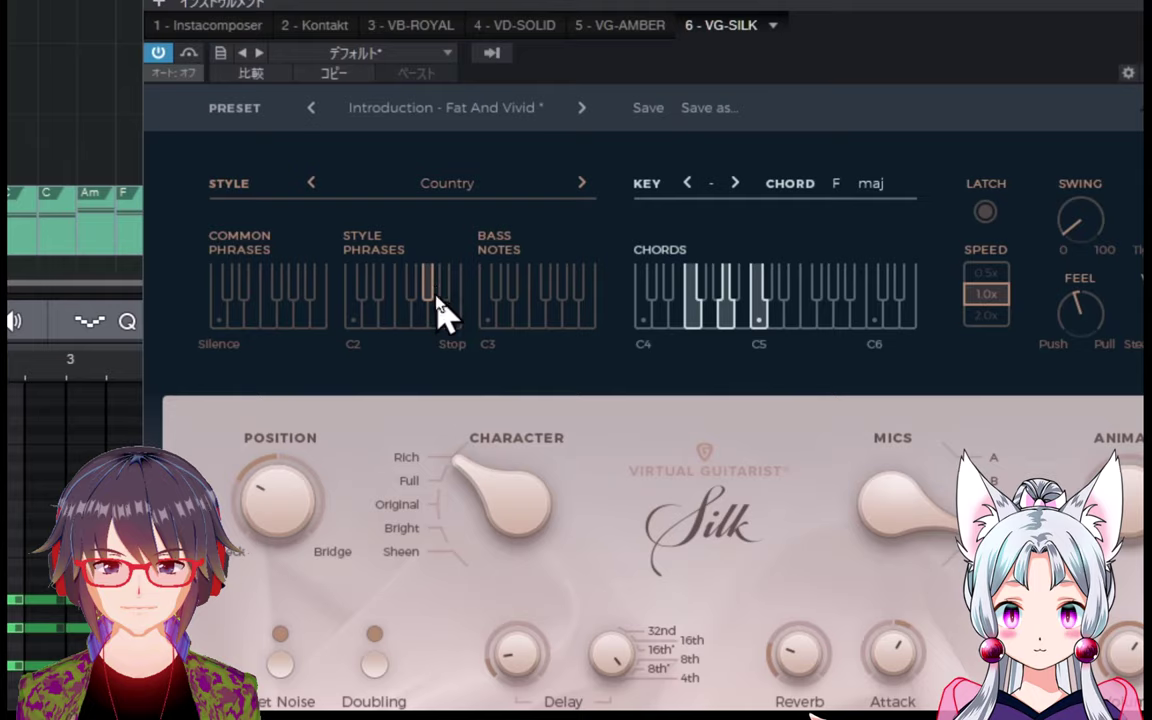
click(412, 300)
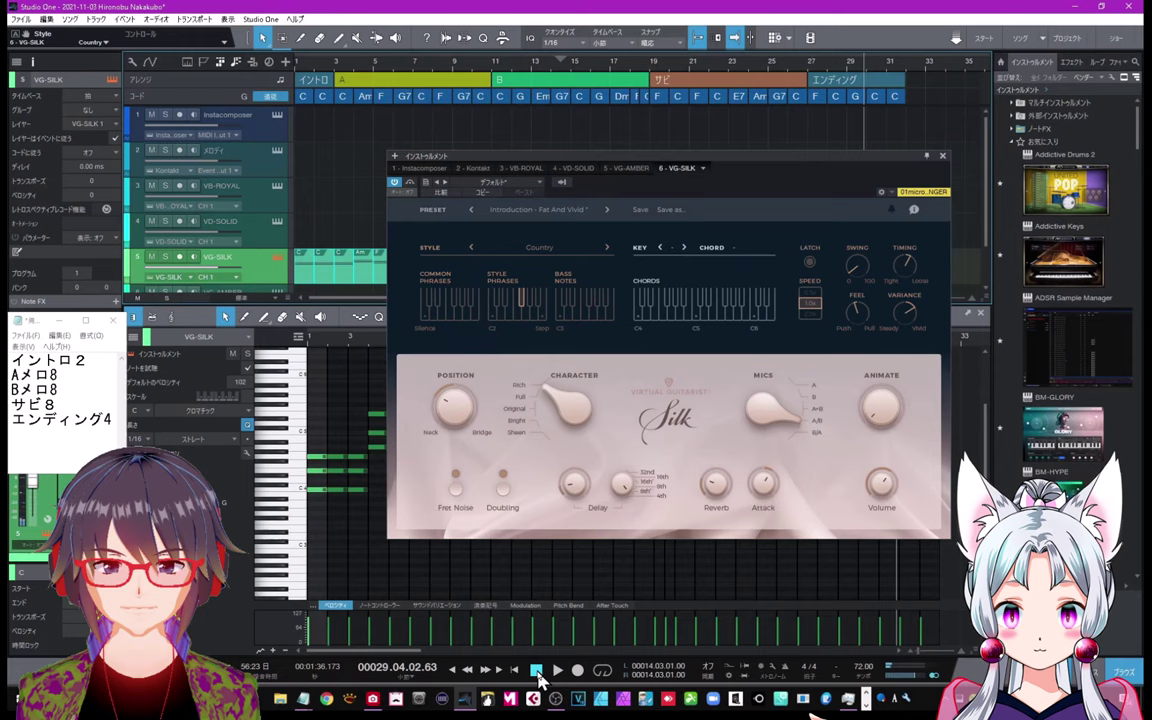
click(536, 670)
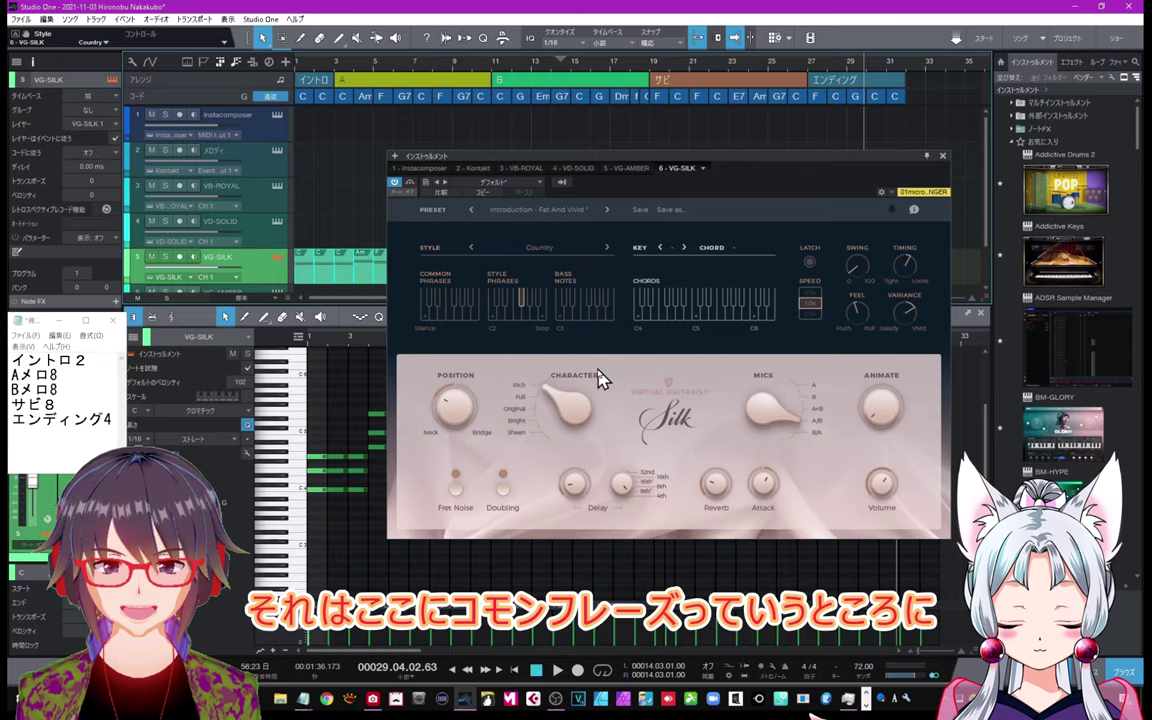
Step: Select the common phrase on the D key and play the song's ending with it
click(437, 314)
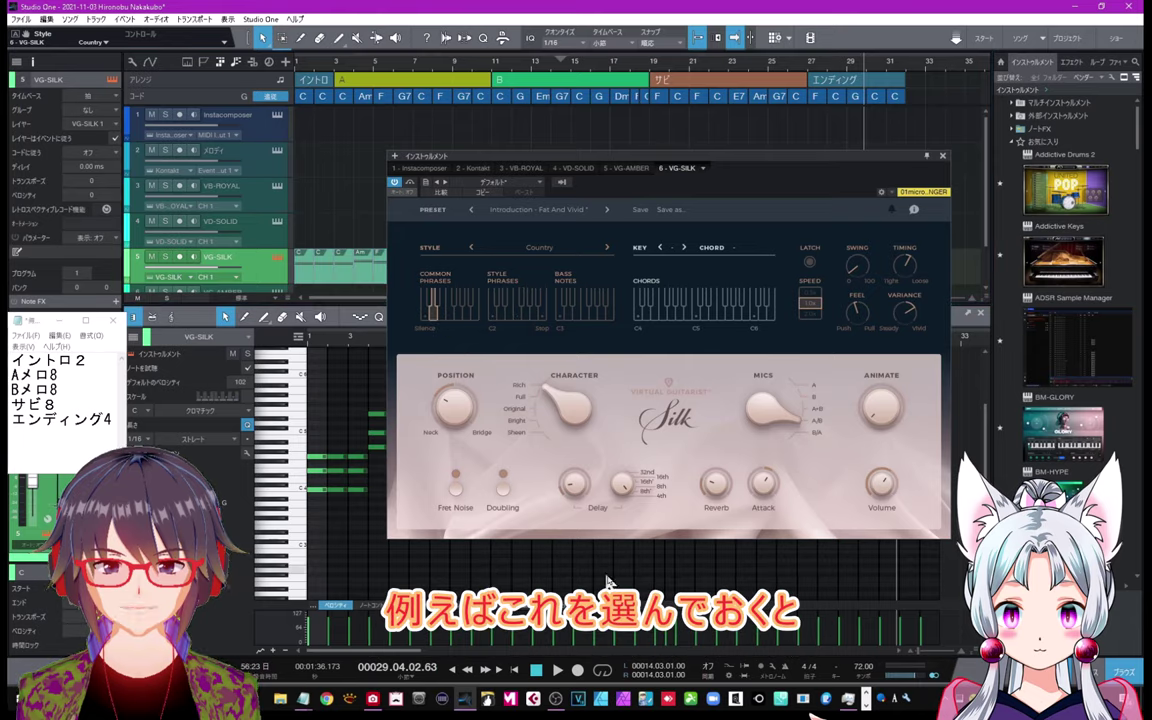
click(557, 670)
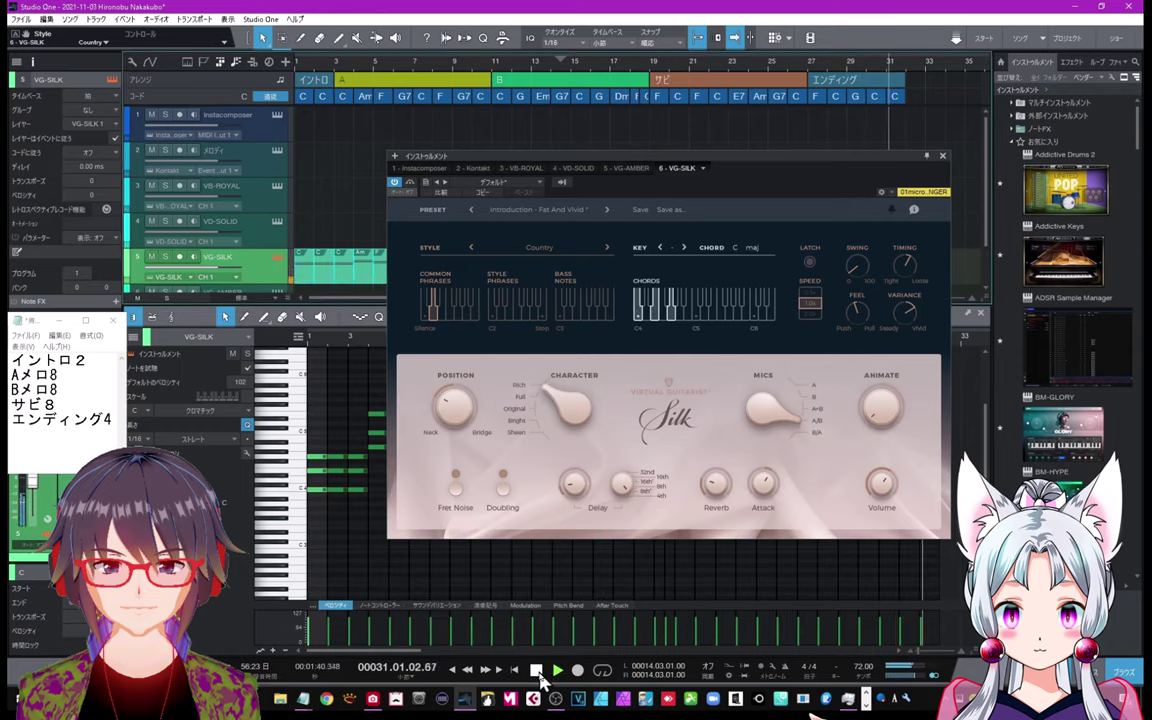
click(537, 670)
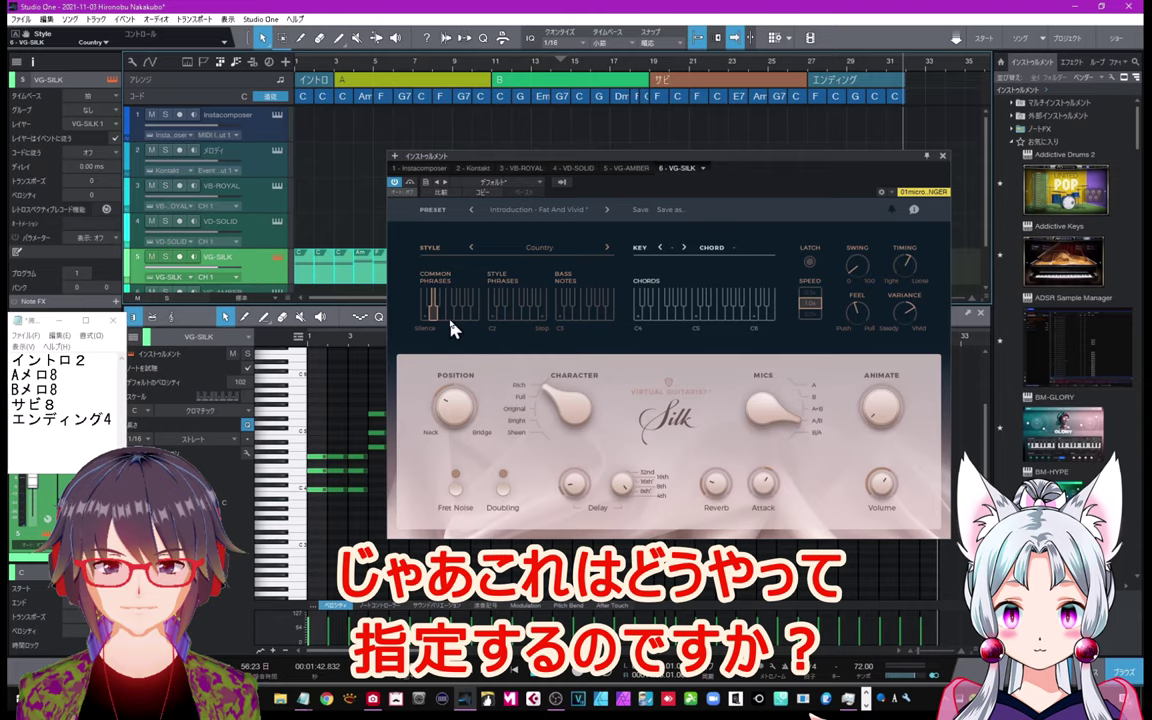
Step: Zoom the arrangement to the ending section, bring the piano roll's low octaves into view, and synchronize the editor's view with the arrangement
click(942, 156)
scroll(860, 200, right, 10)
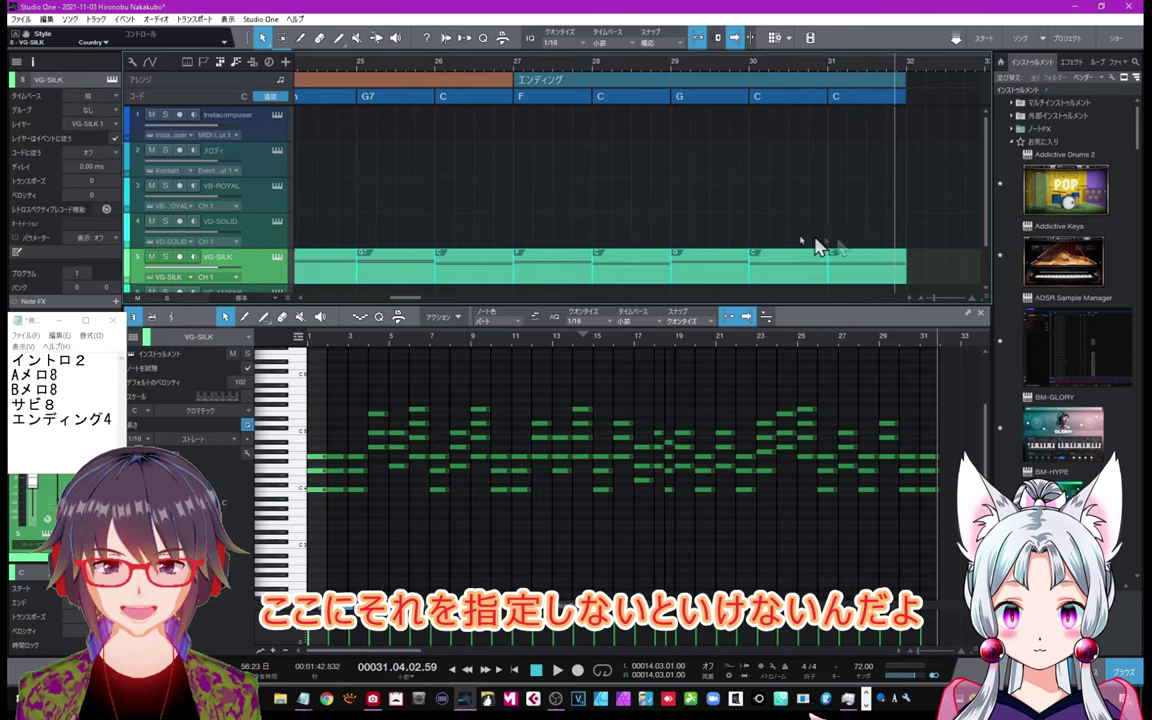
click(279, 260)
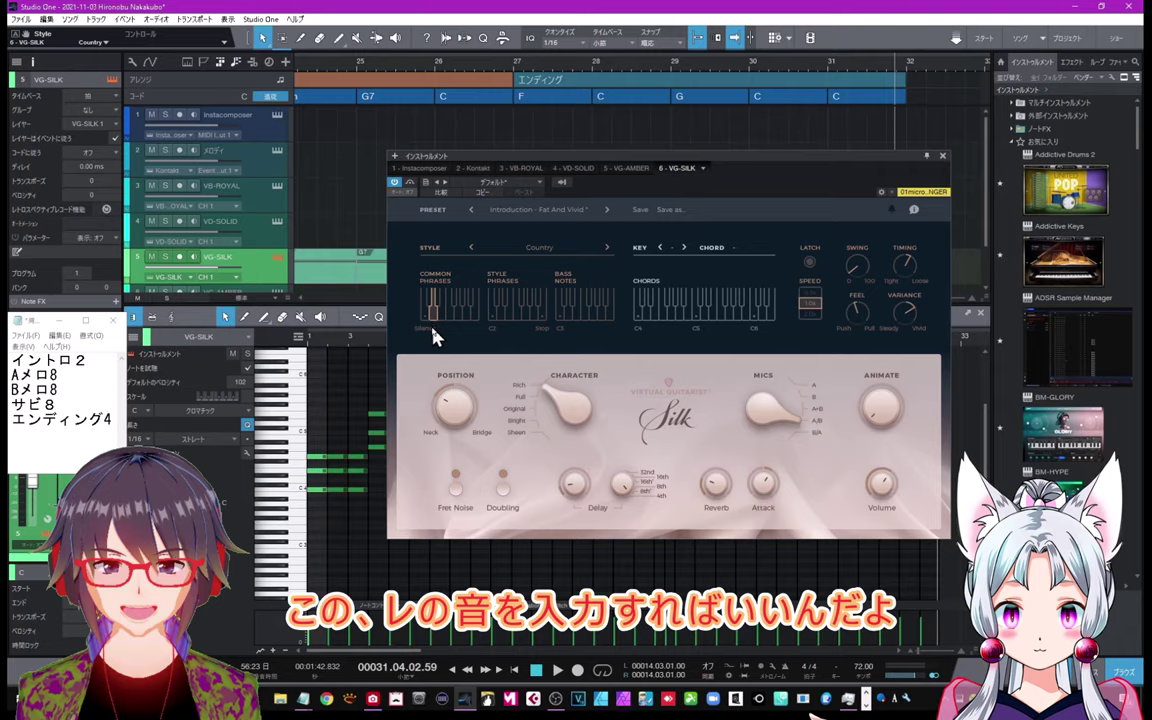
scroll(300, 540, down, 3)
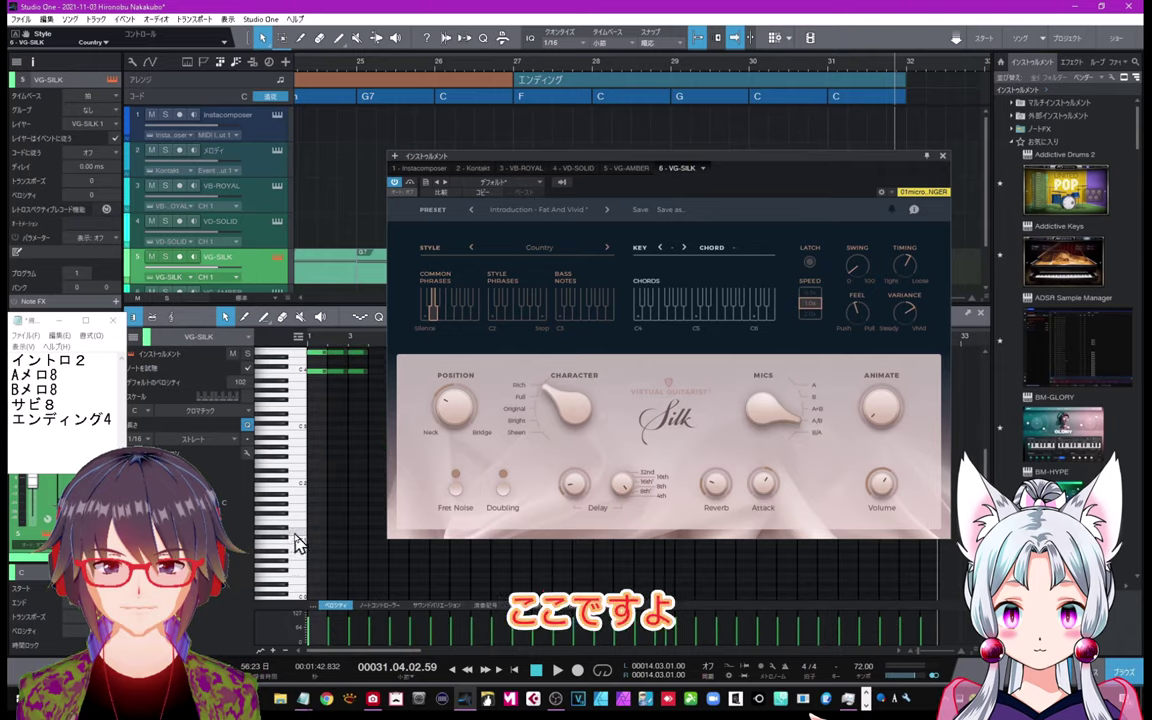
click(941, 159)
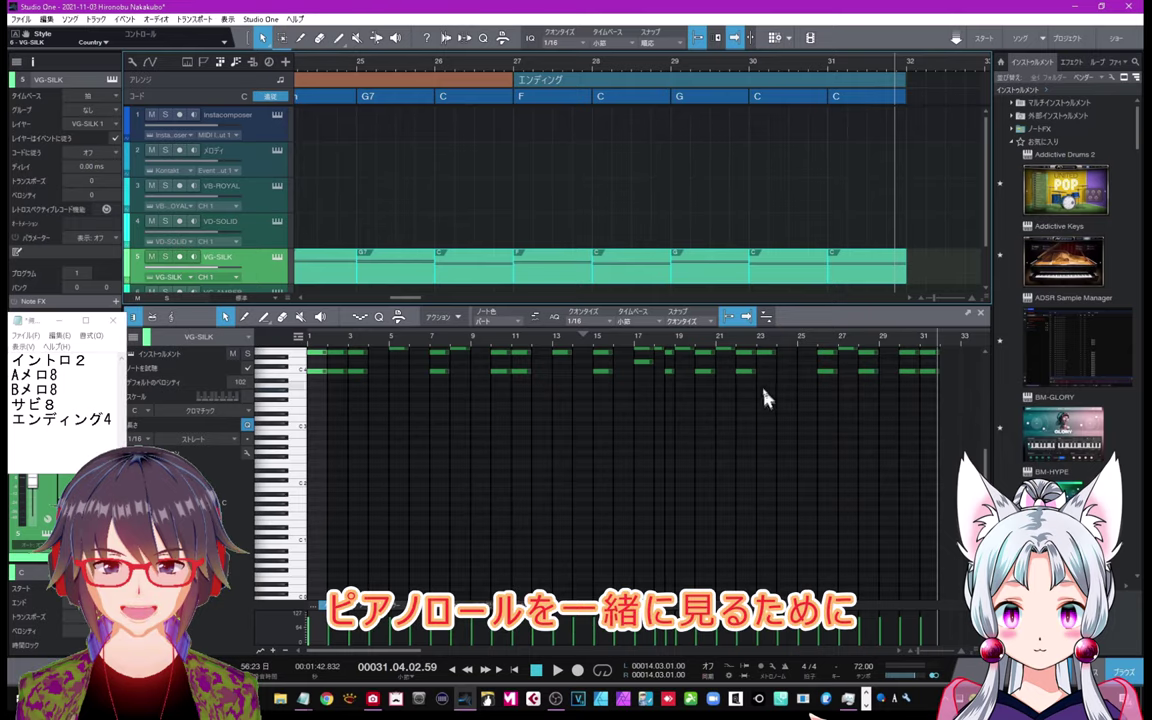
click(765, 318)
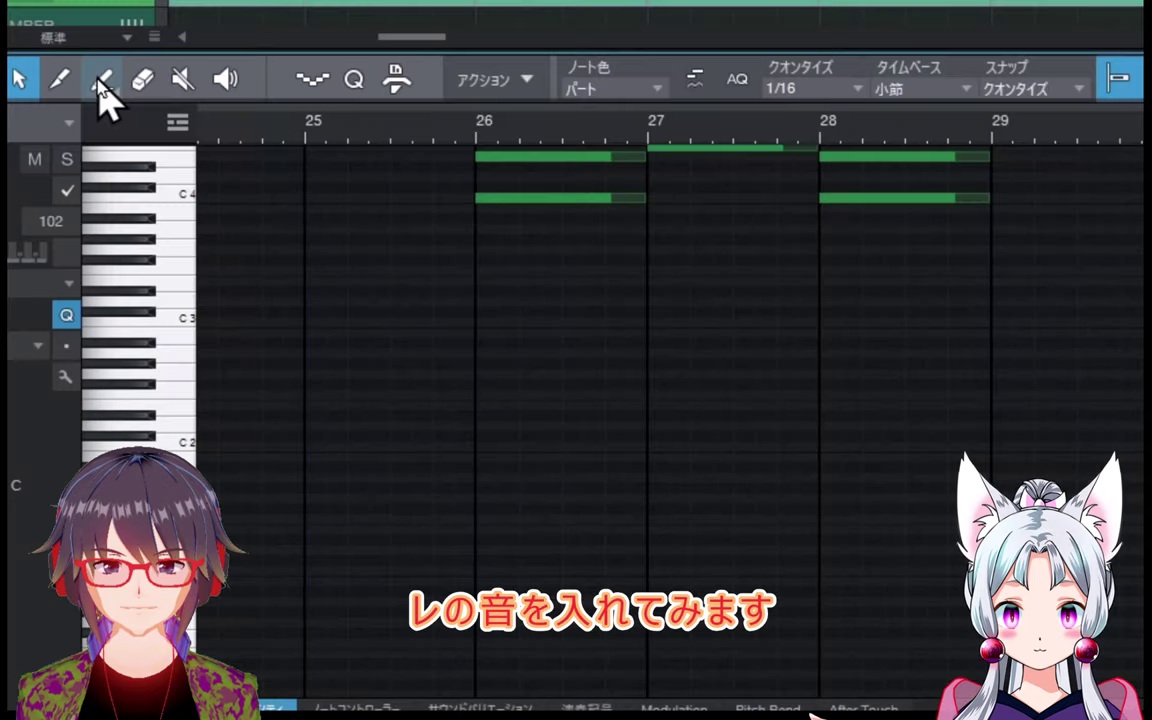
Step: Draw a low D note just above C1 with the Paint tool, spanning the last C chord from bar 31 to about bar 32
click(102, 82)
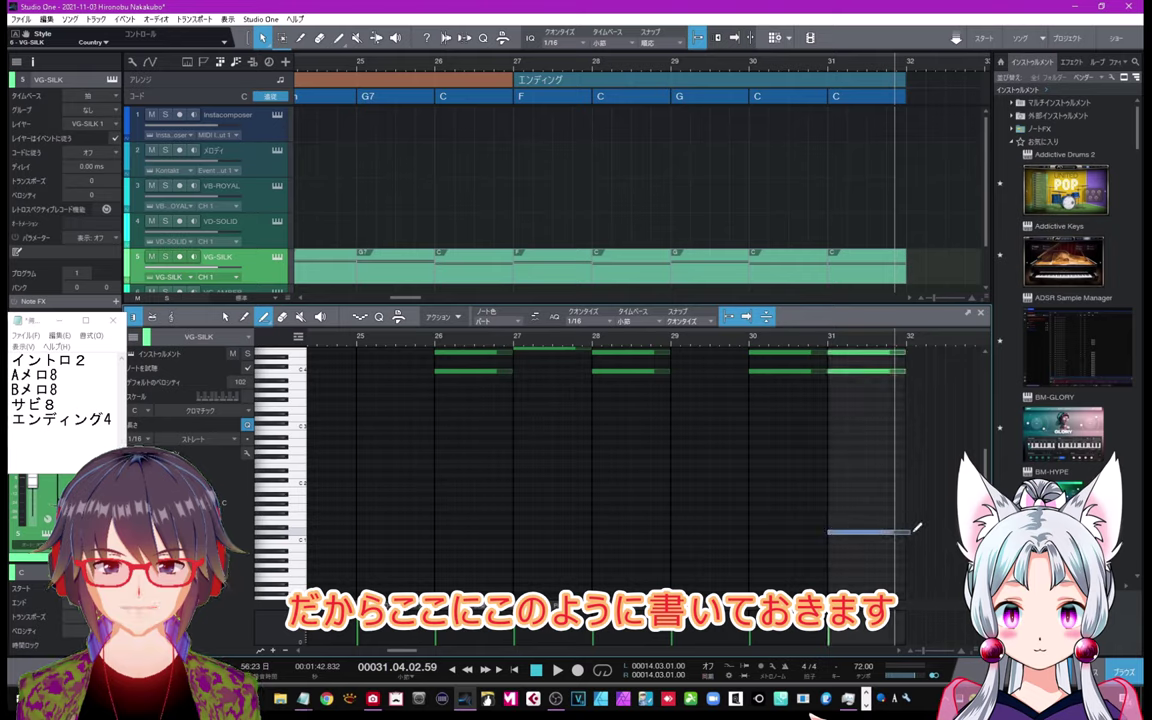
drag(915, 527, 911, 530)
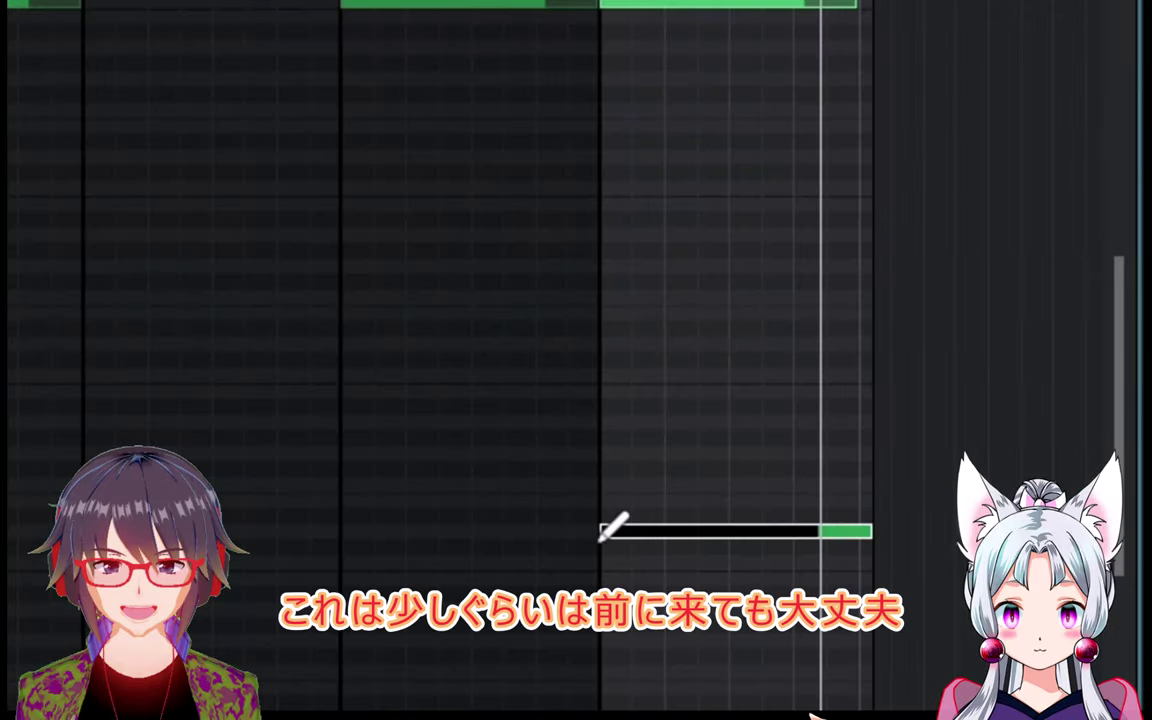
Step: Start the low D note slightly ahead of bar 31 and play the ending section from bar 27
click(841, 531)
drag(568, 531, 879, 530)
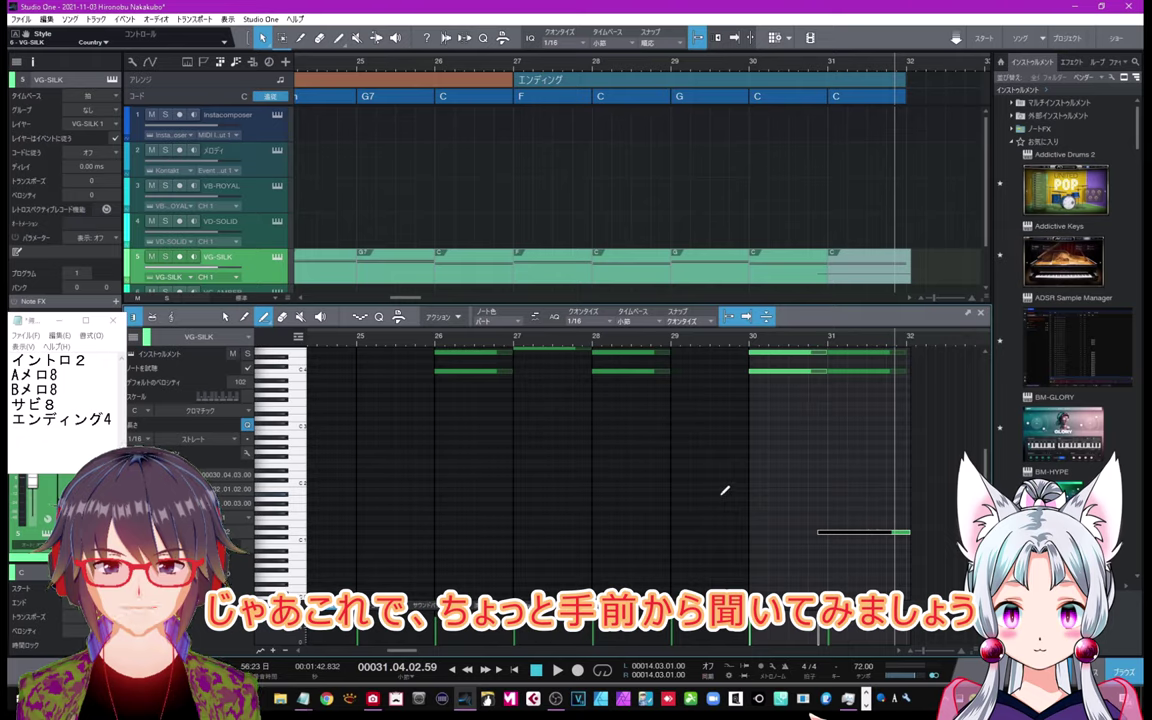
click(508, 75)
key(space)
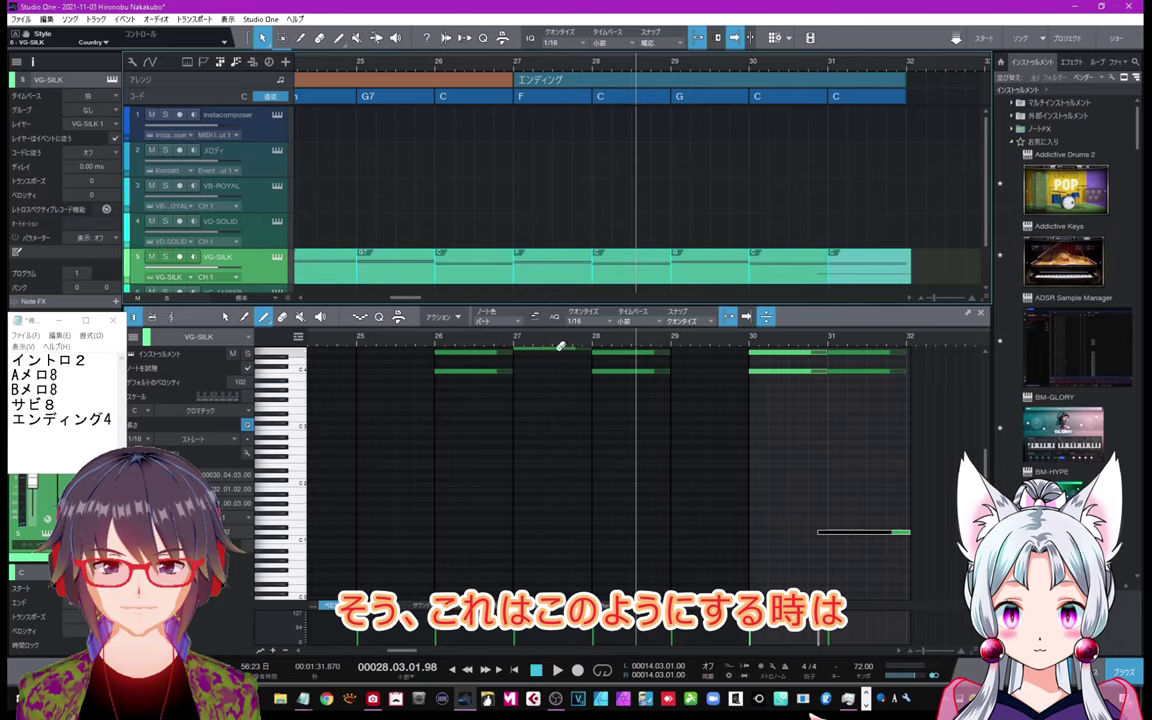
Step: Select the style phrase on the G♯ key of the C2 octave in the VG-SILK instrument
drag(558, 348, 607, 301)
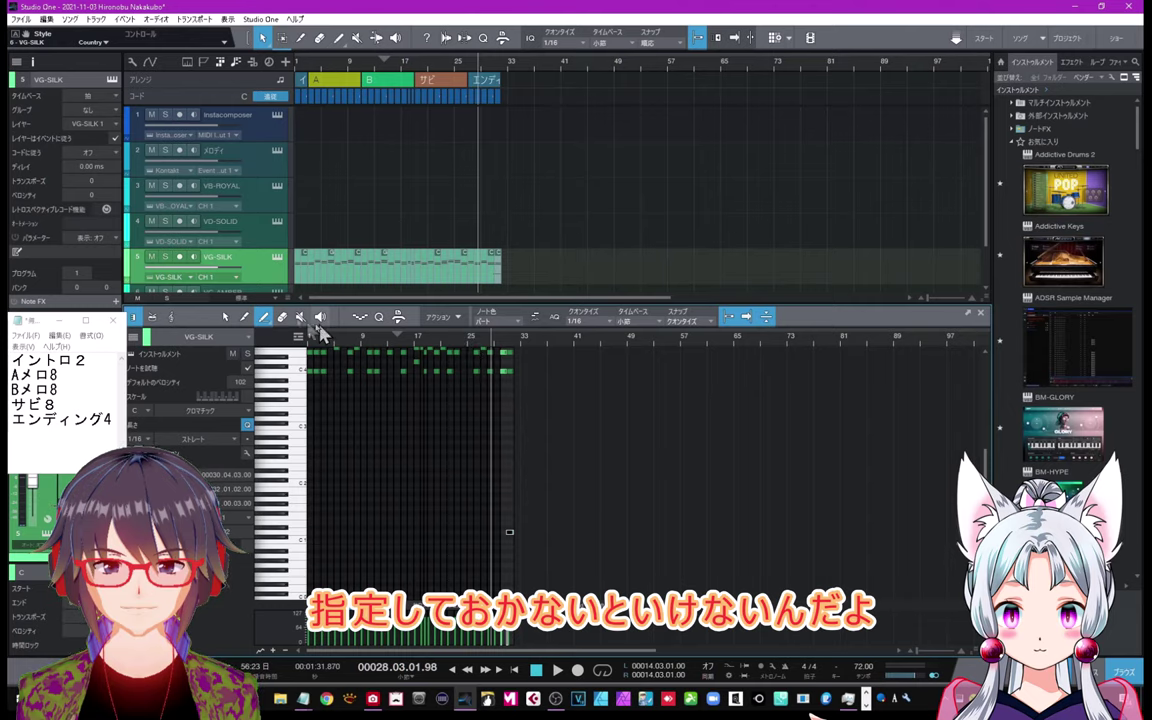
click(277, 257)
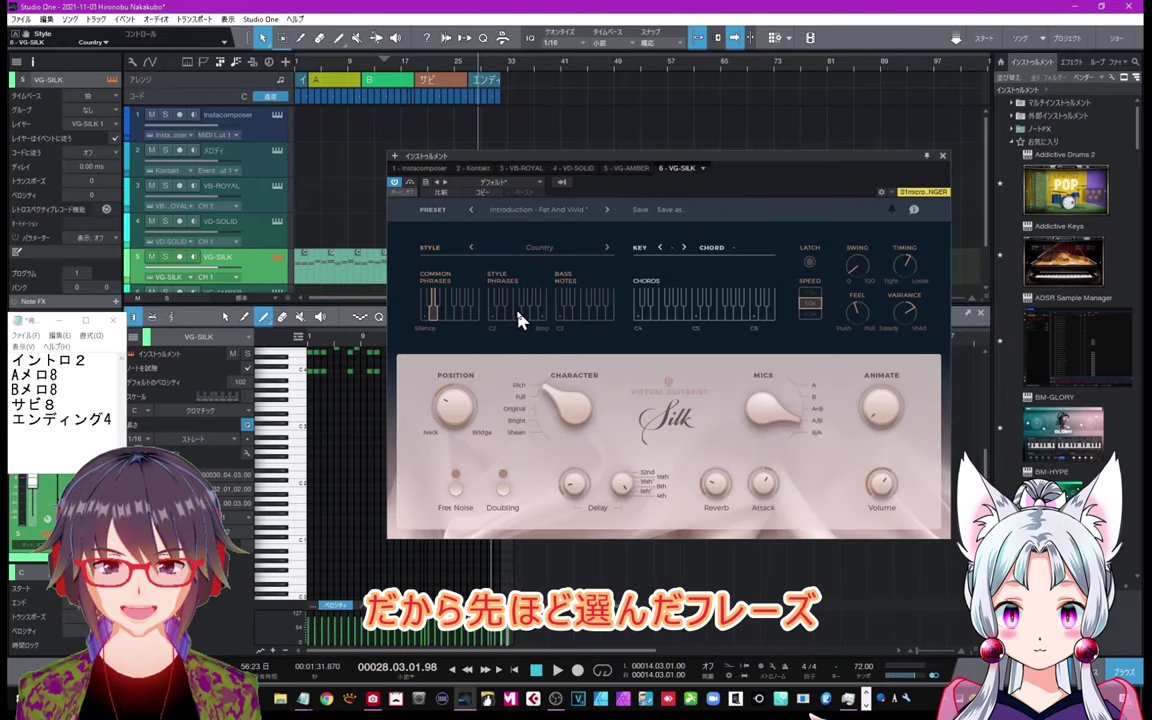
click(528, 306)
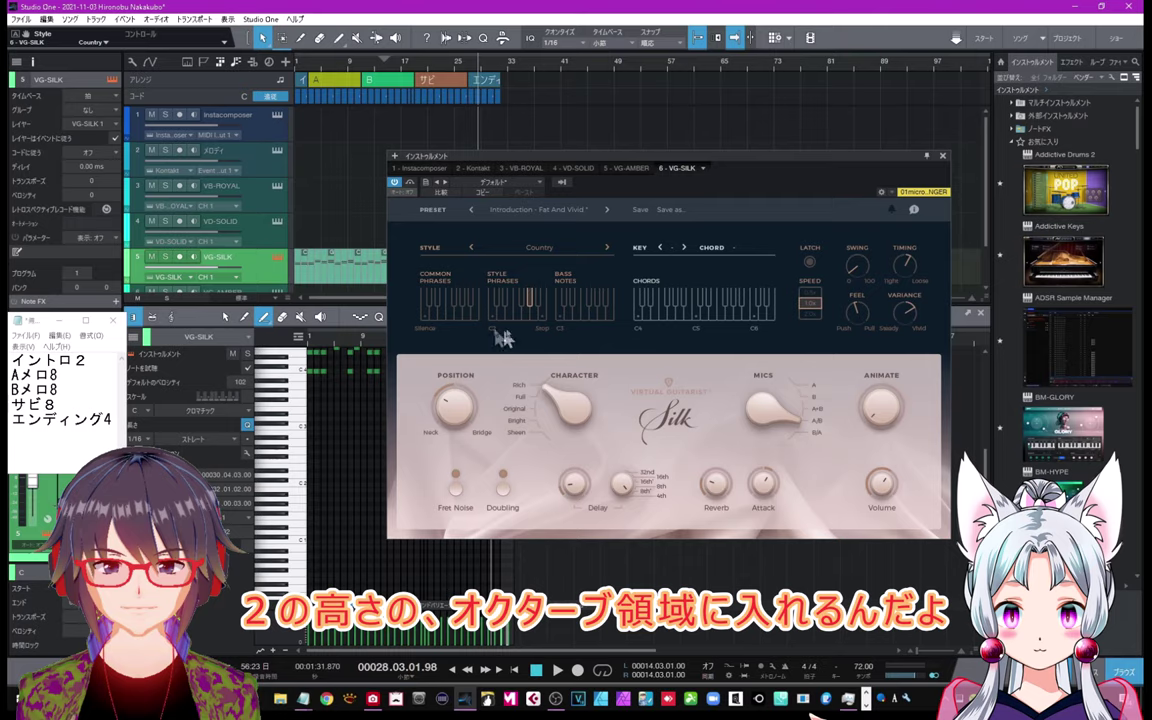
click(942, 156)
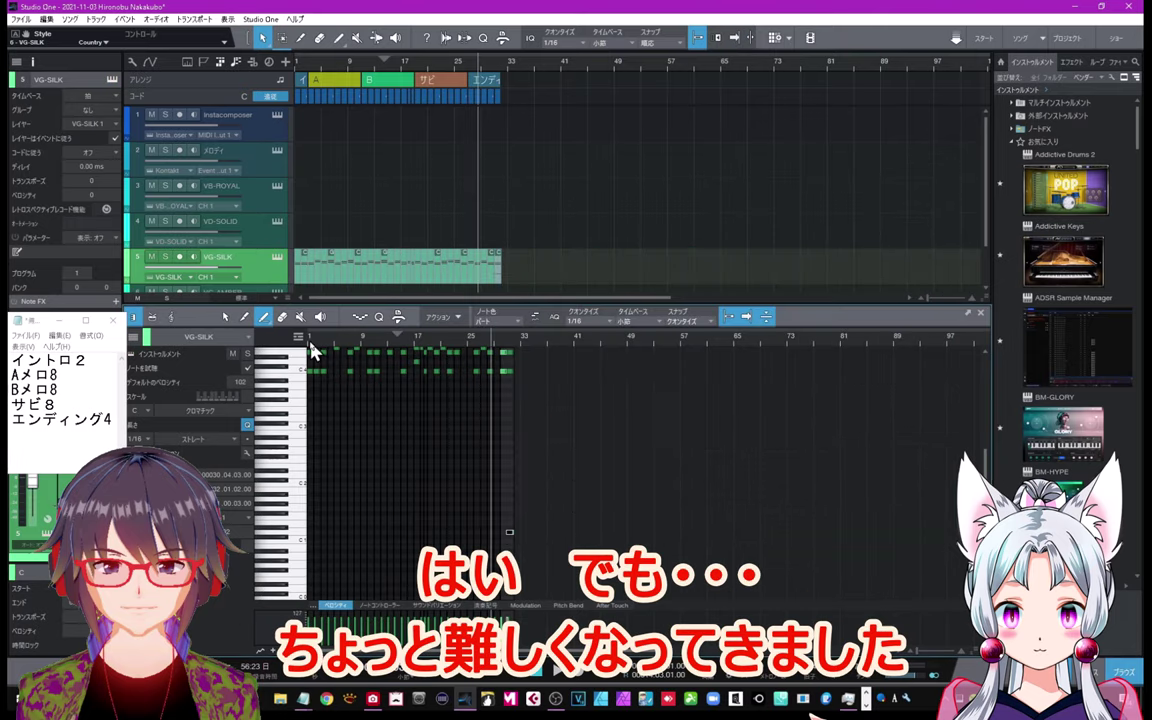
Step: Set step entry to whole notes and draw a G♯2 note aligned to the start of bar 1 on VG-SILK
scroll(312, 350, up, 5)
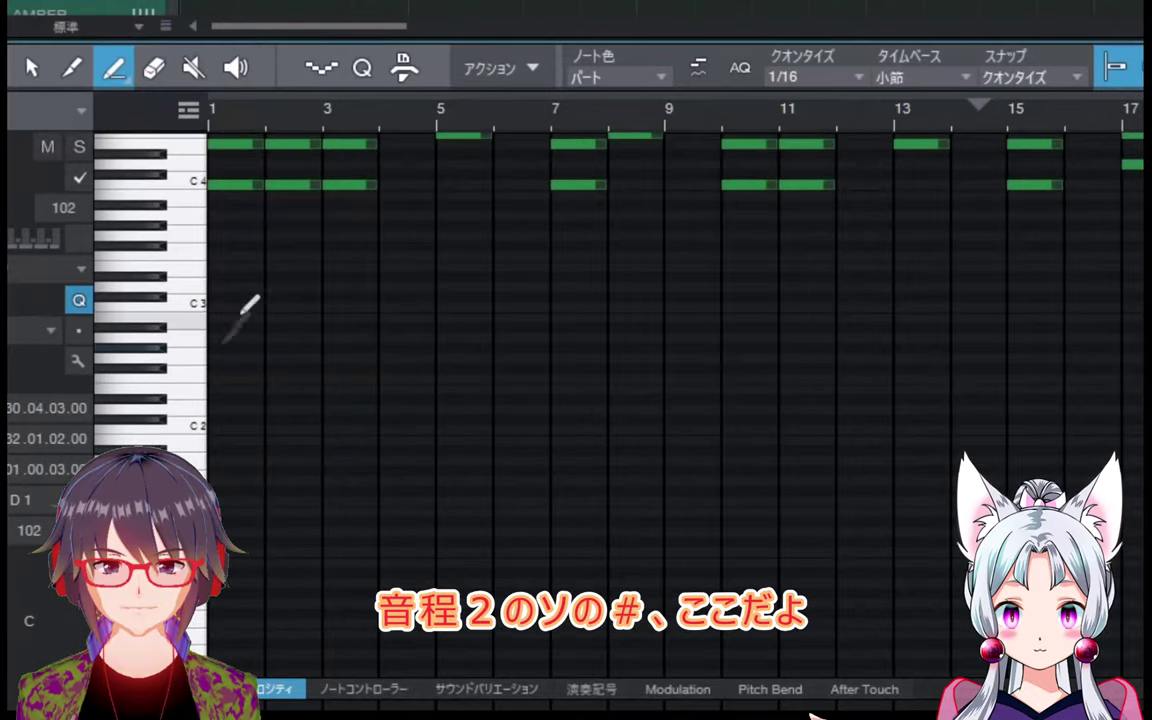
click(321, 68)
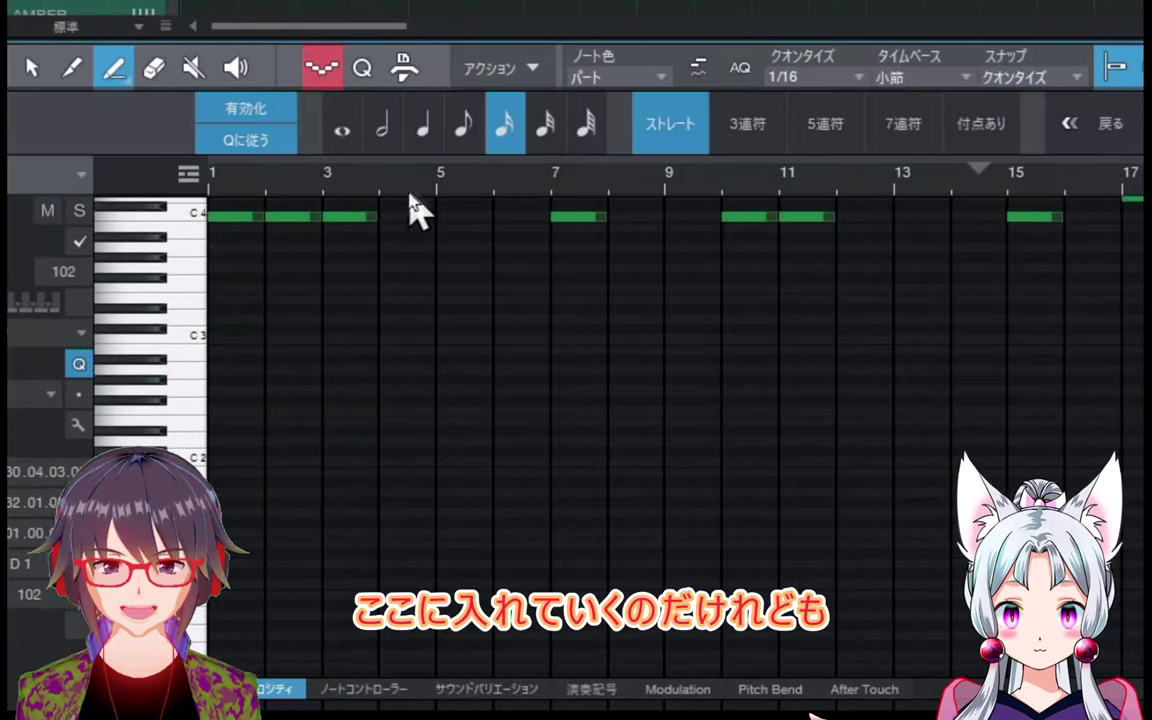
click(338, 128)
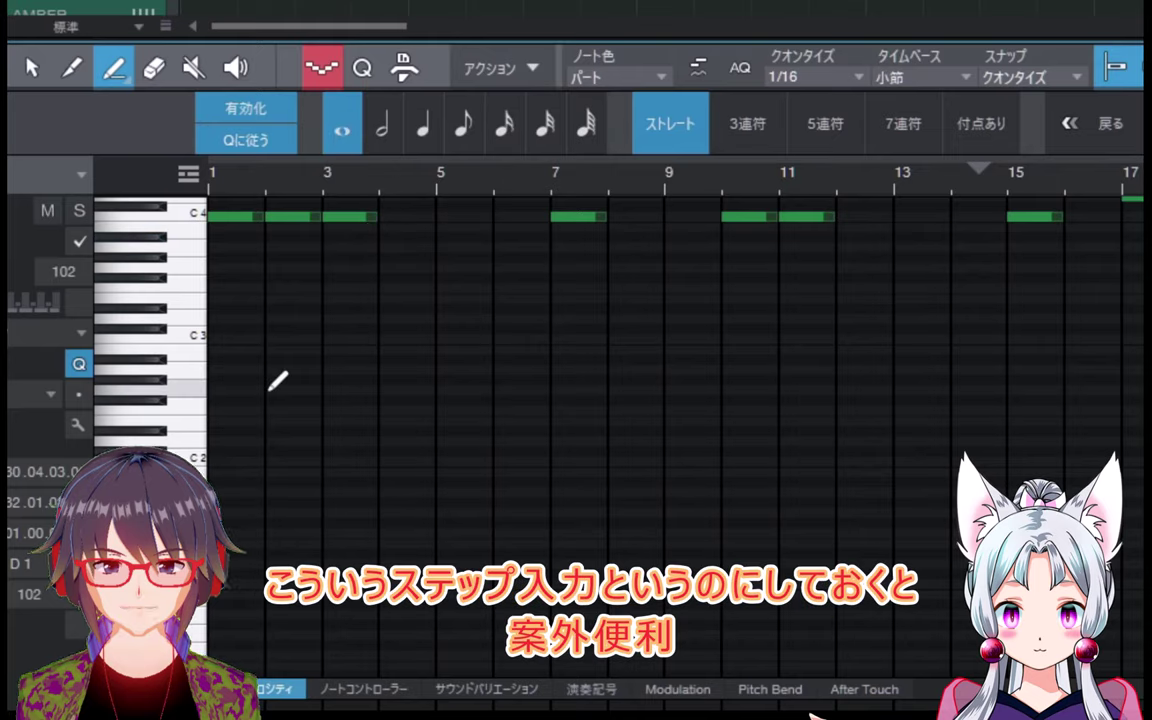
click(215, 377)
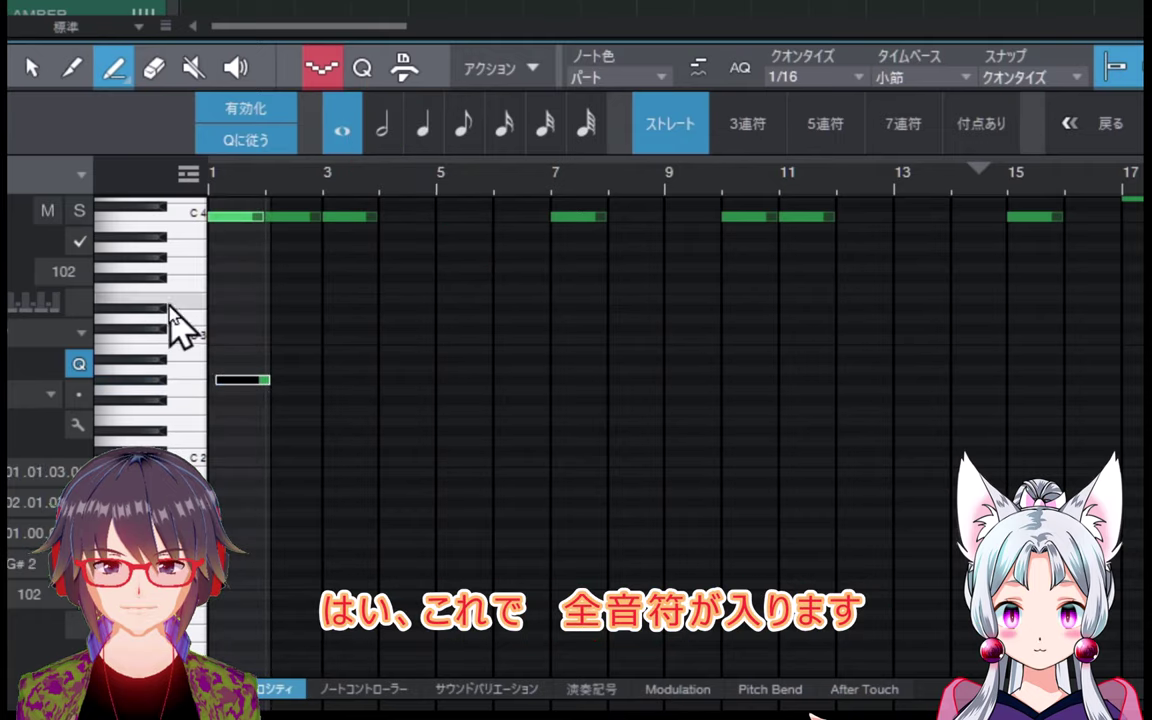
click(34, 68)
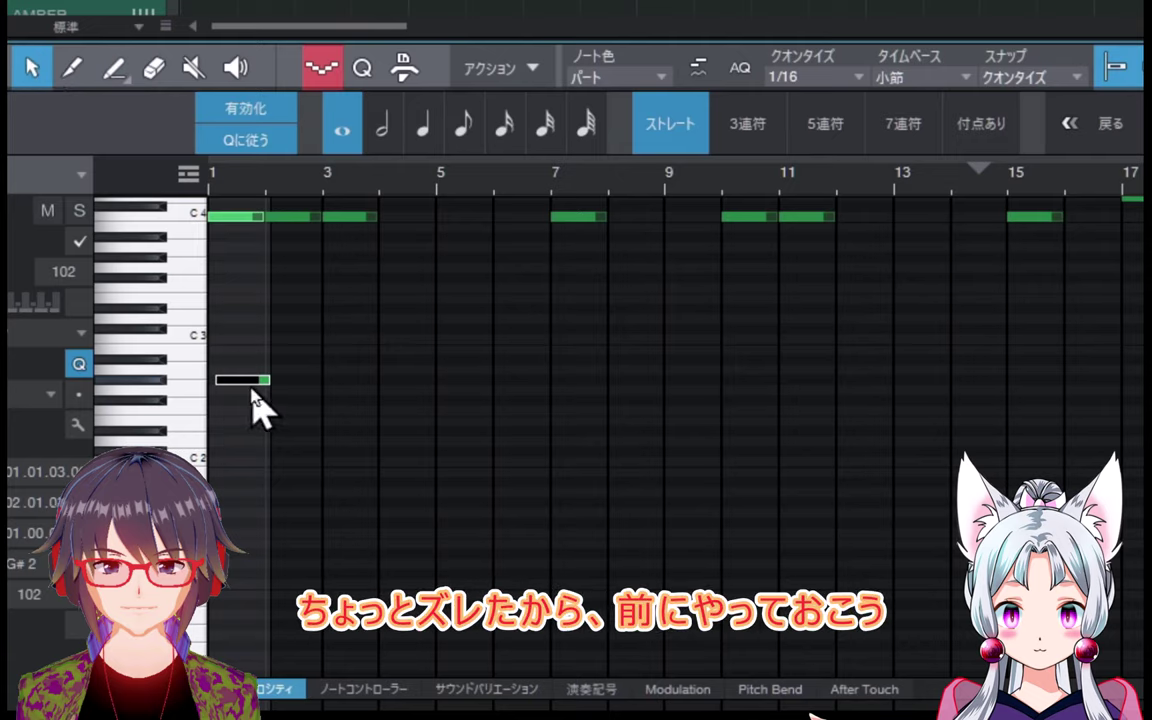
drag(246, 385, 239, 385)
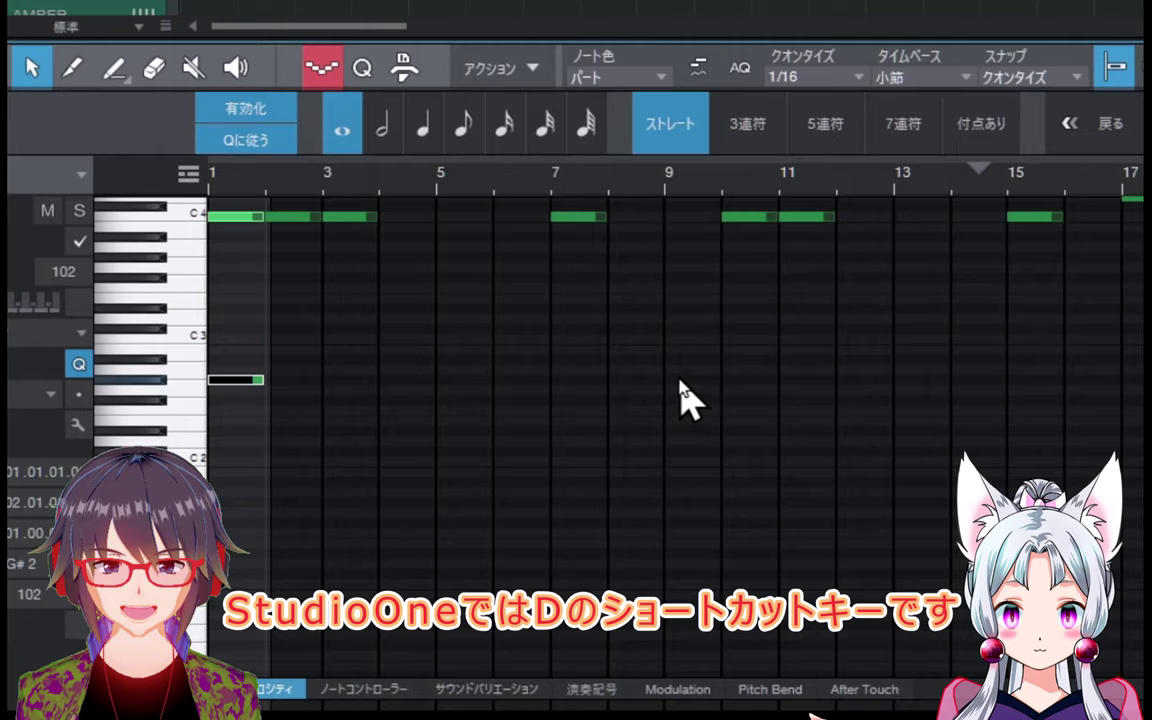
Step: Duplicate the G♯2 whole note bar by bar through bar 30, up to the closing low D note
key(d)
key(d)
key(d)
key(d)
key(d)
key(d)
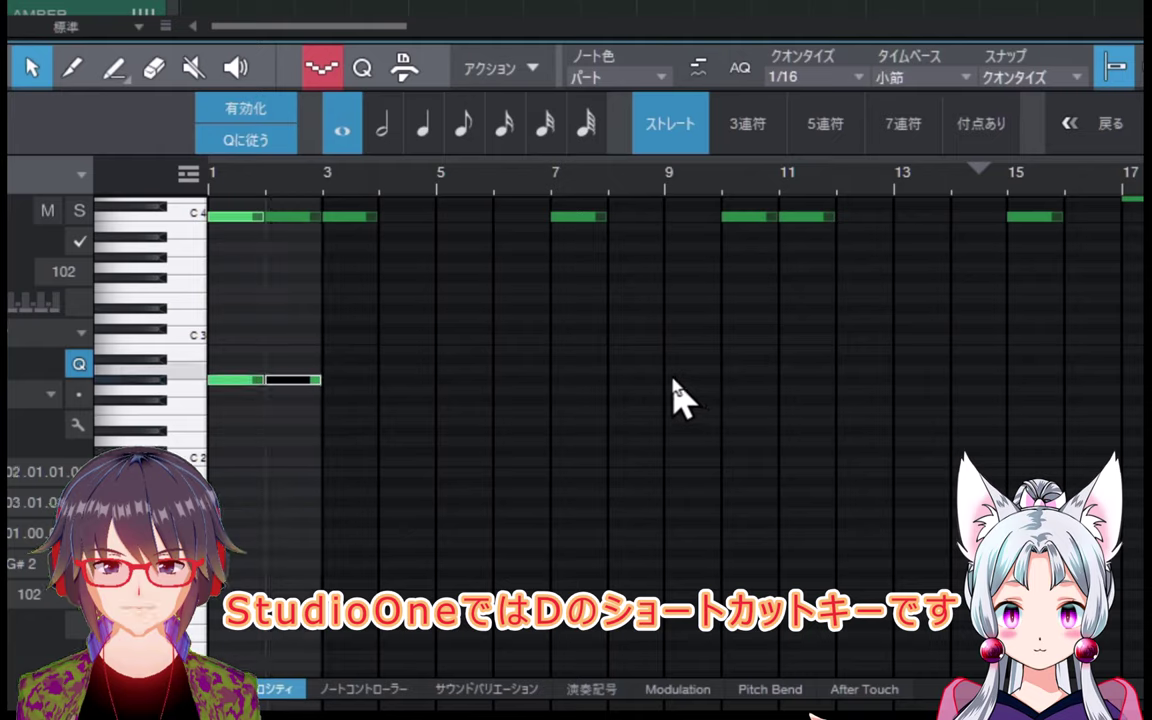
key(d)
key(d)
key(d)
key(d)
key(d)
key(d)
key(d)
key(d)
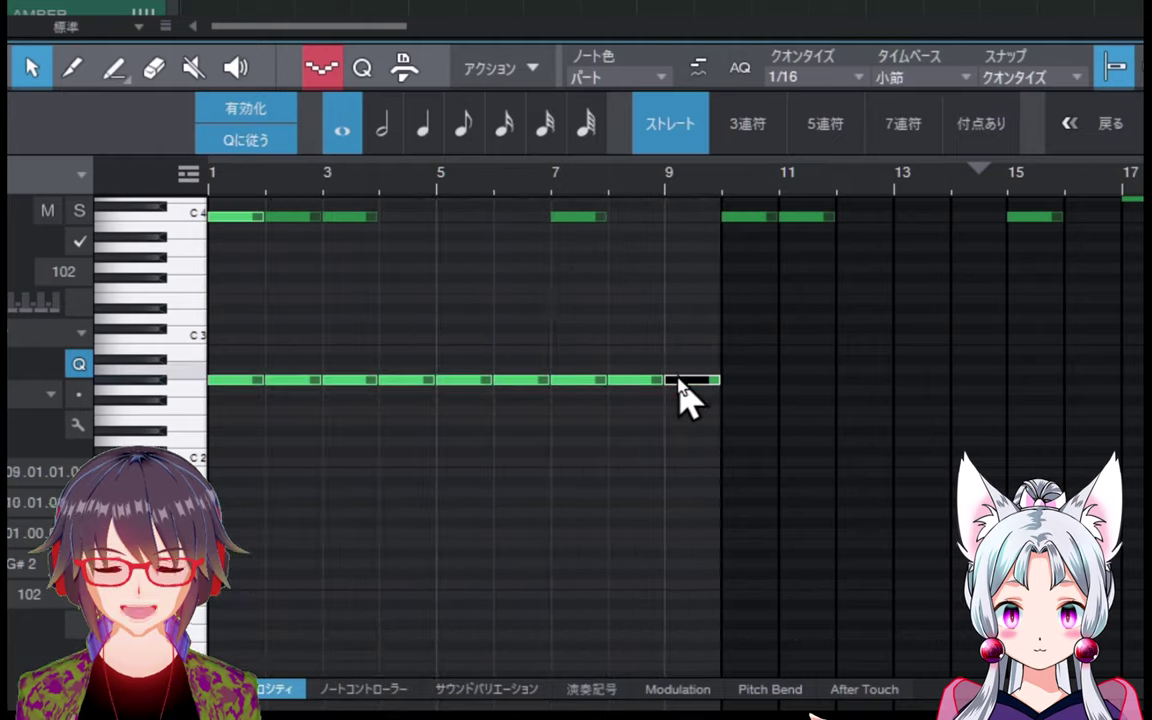
key(d)
key(d)
key(d)
key(d)
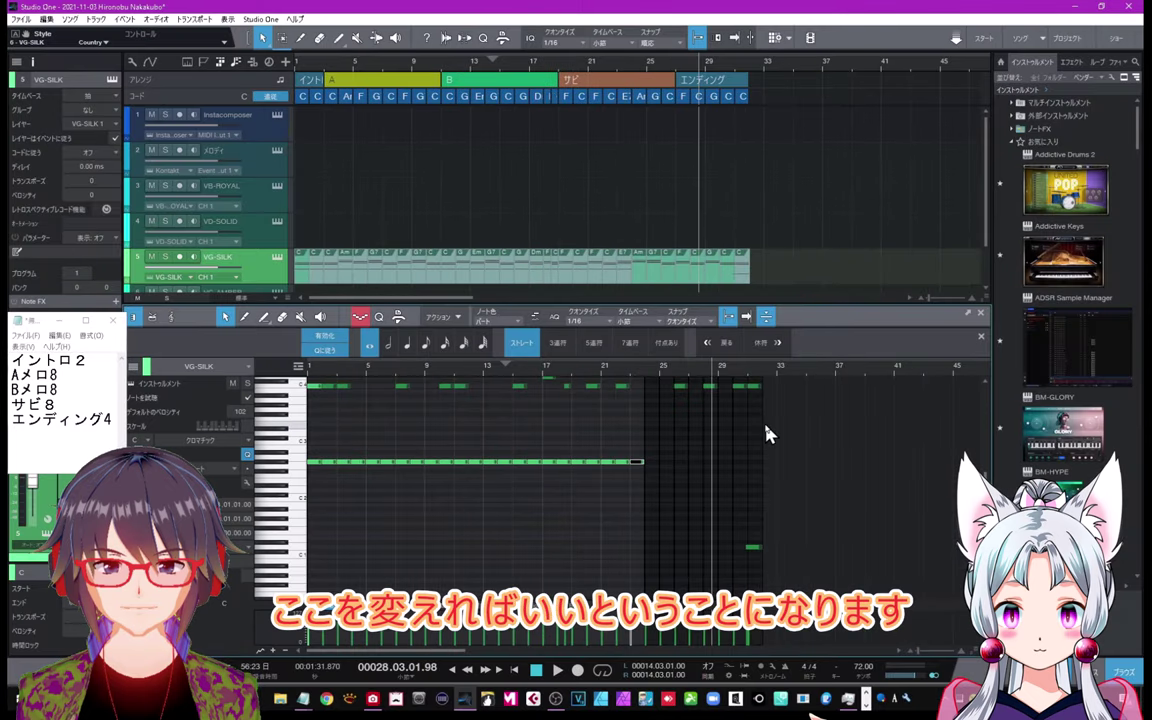
scroll(664, 385, up, 3)
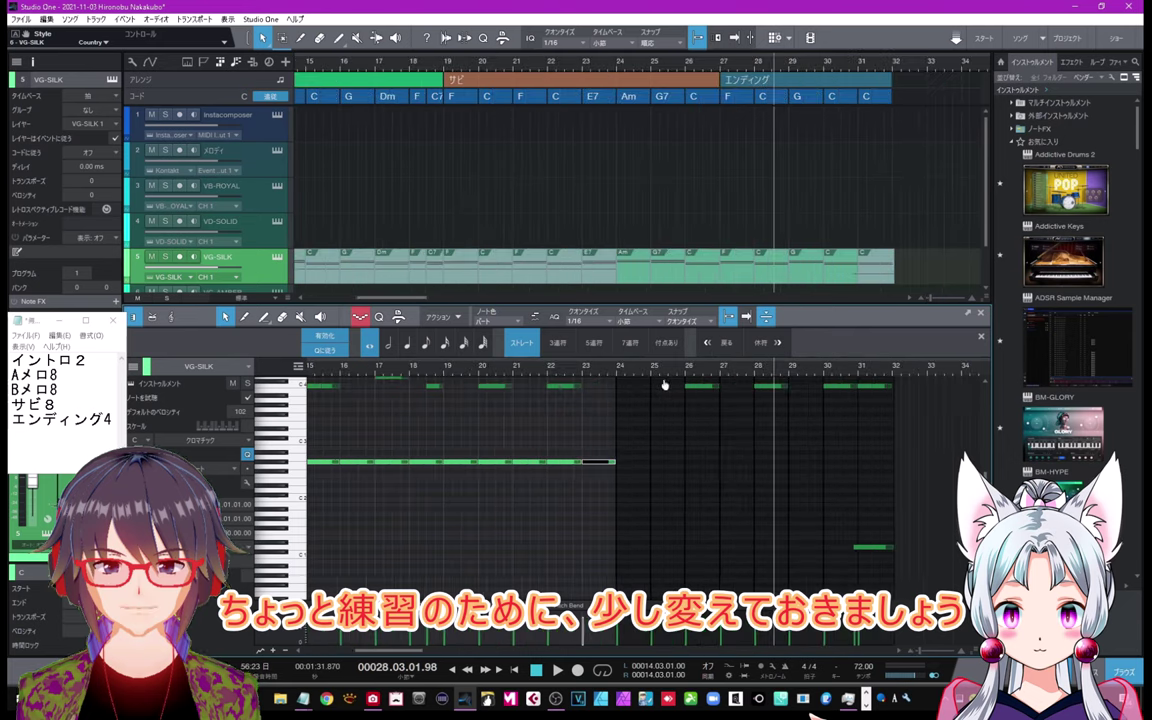
scroll(664, 385, up, 2)
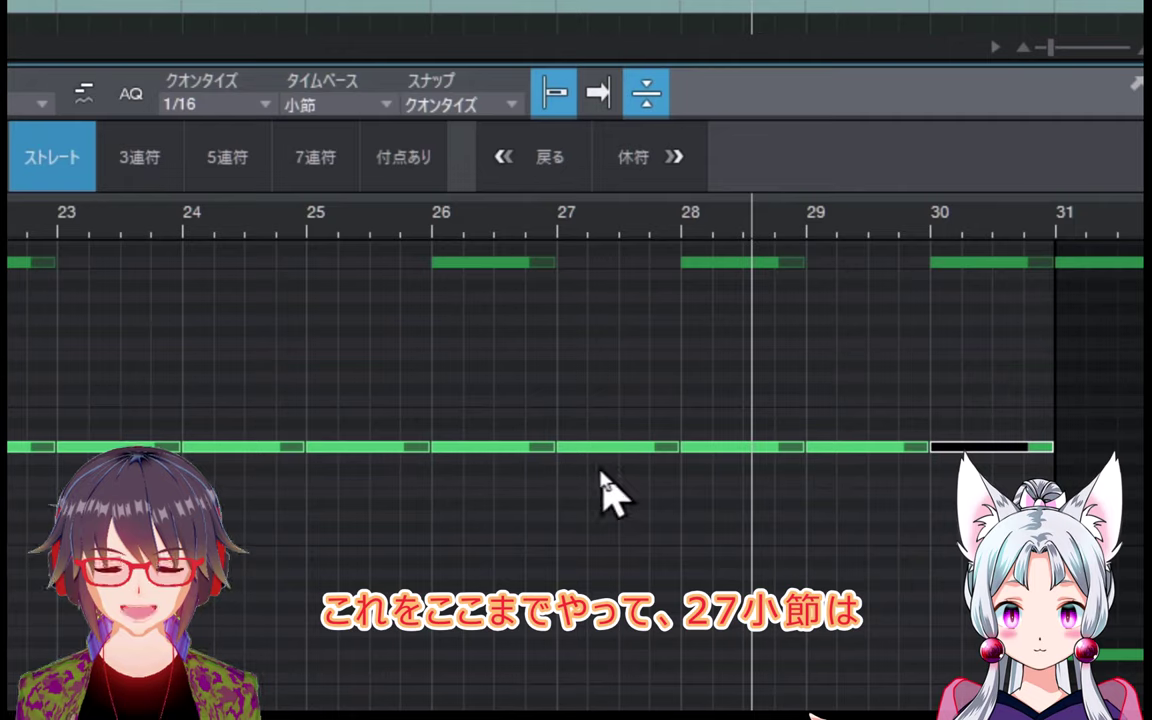
Step: Lower the G♯2 notes in bars 27 to 30 by one semitone and play the song through to its end
drag(589, 398, 1000, 483)
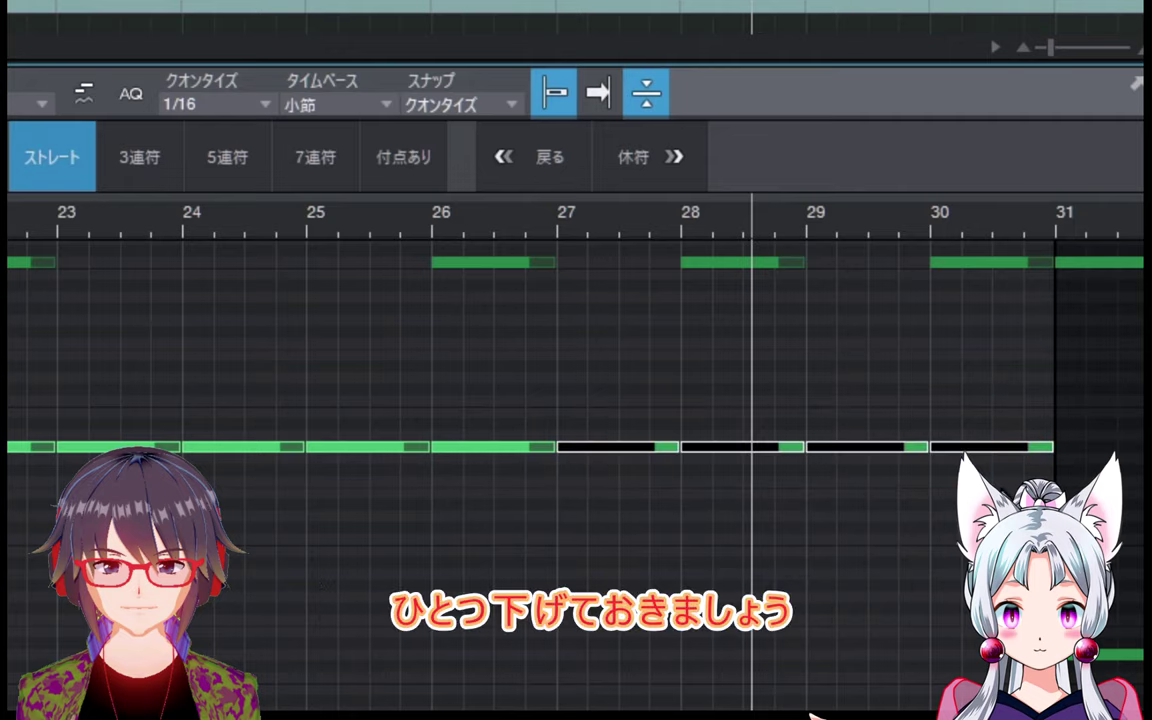
key(Down)
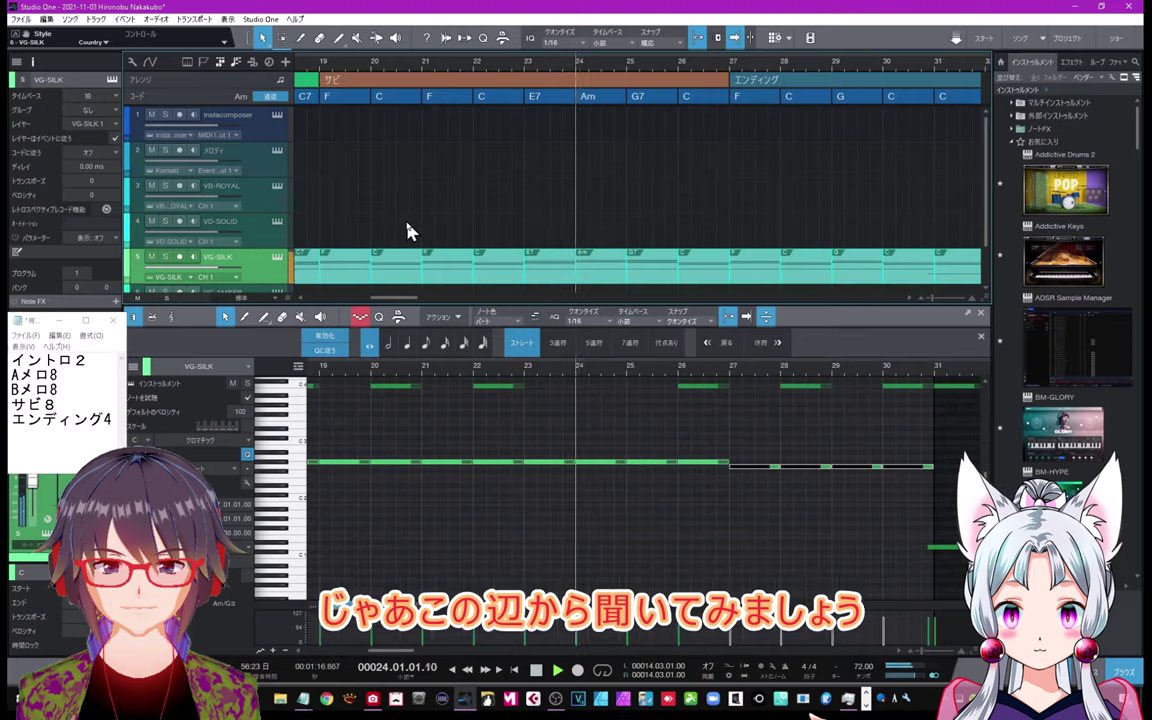
key(space)
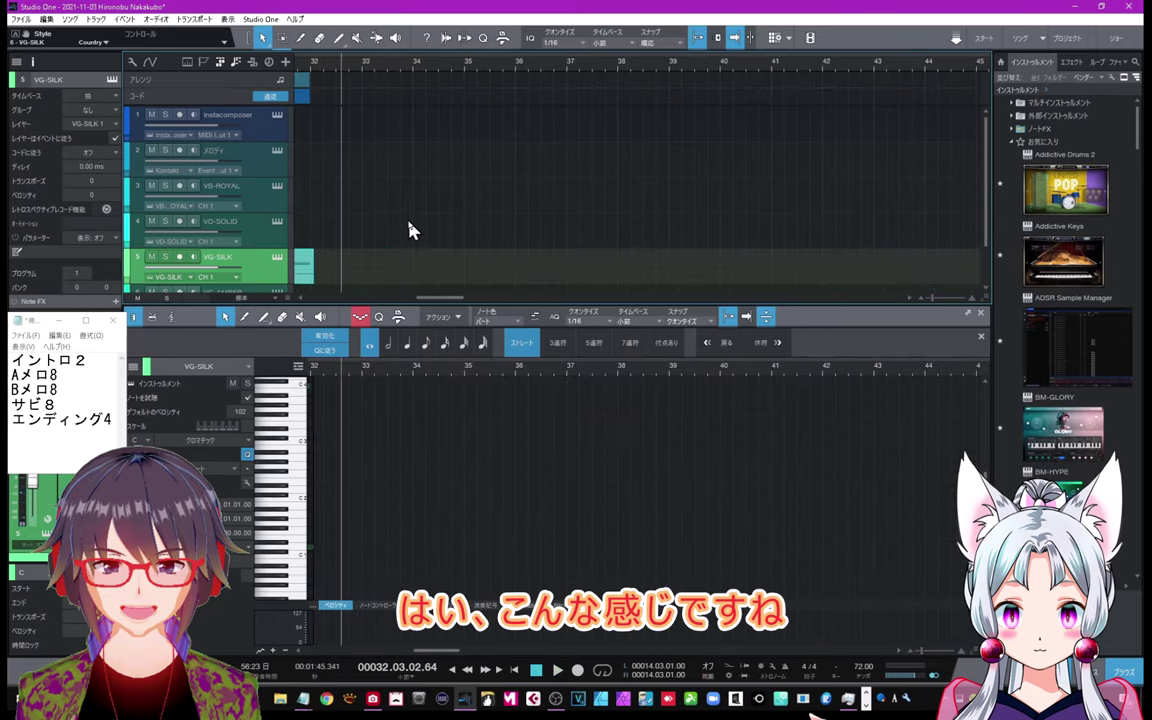
Step: Copy the VG-SILK part of the whole song to the VG-AMBER track at the same position
scroll(376, 73, down, 3)
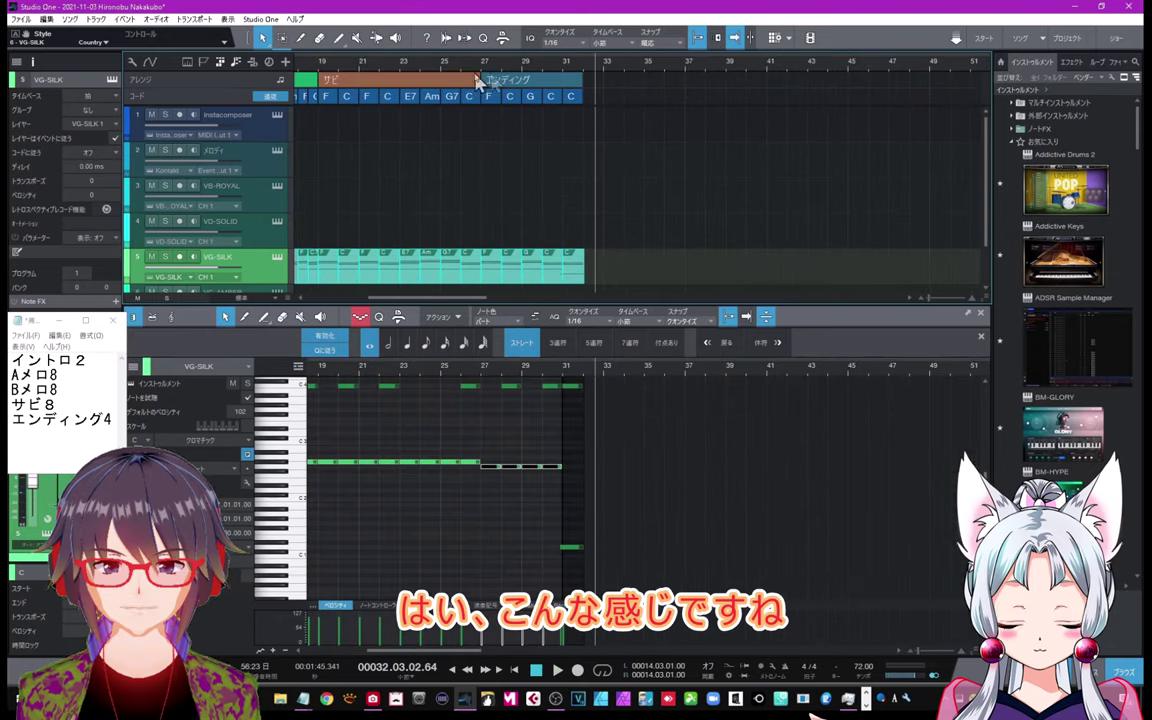
drag(347, 66, 683, 62)
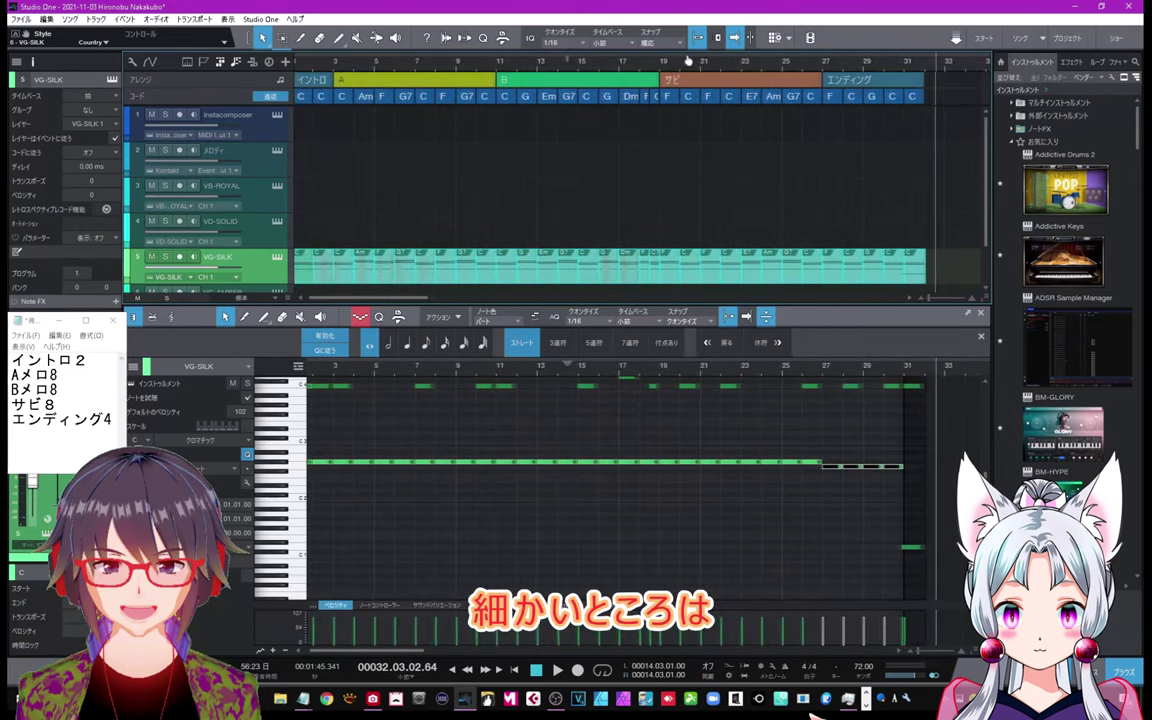
scroll(355, 85, down, 2)
scroll(316, 68, up, 3)
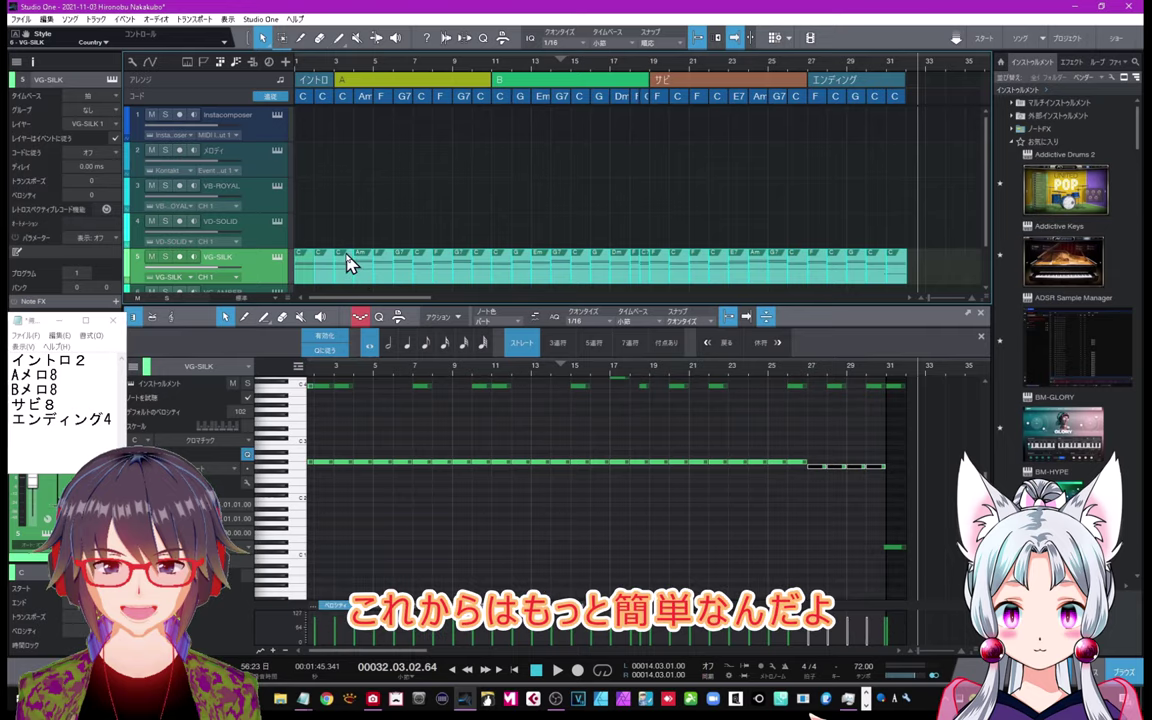
scroll(240, 250, down, 1)
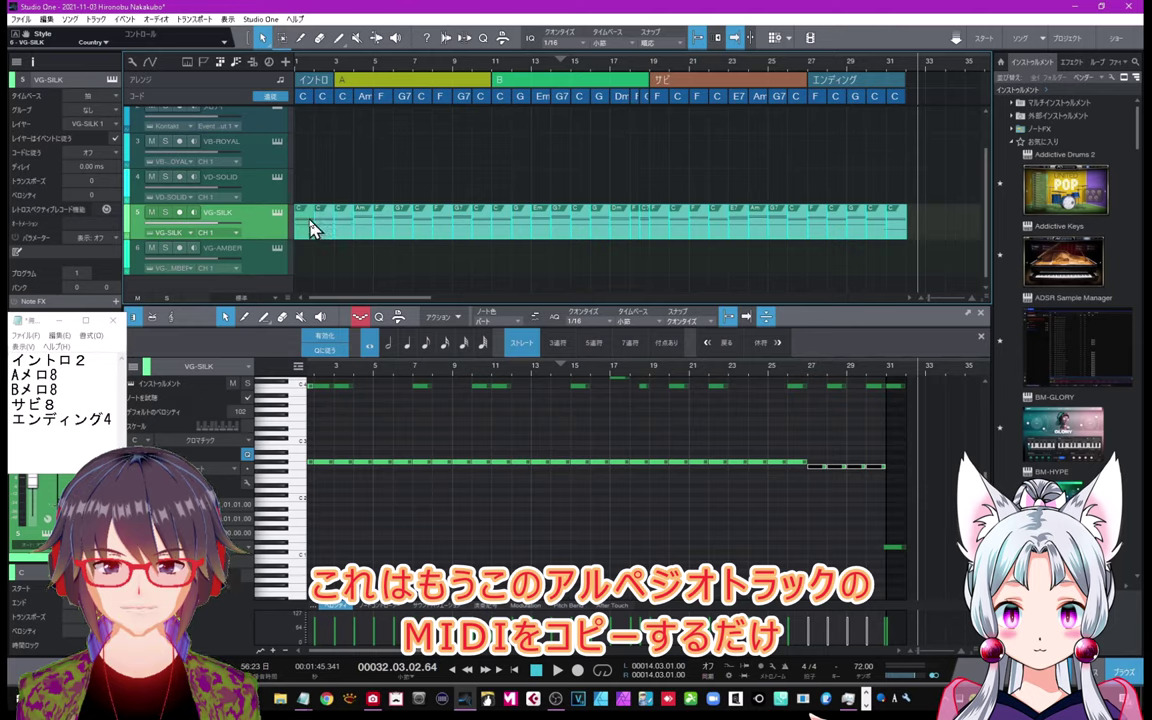
drag(310, 228, 308, 252)
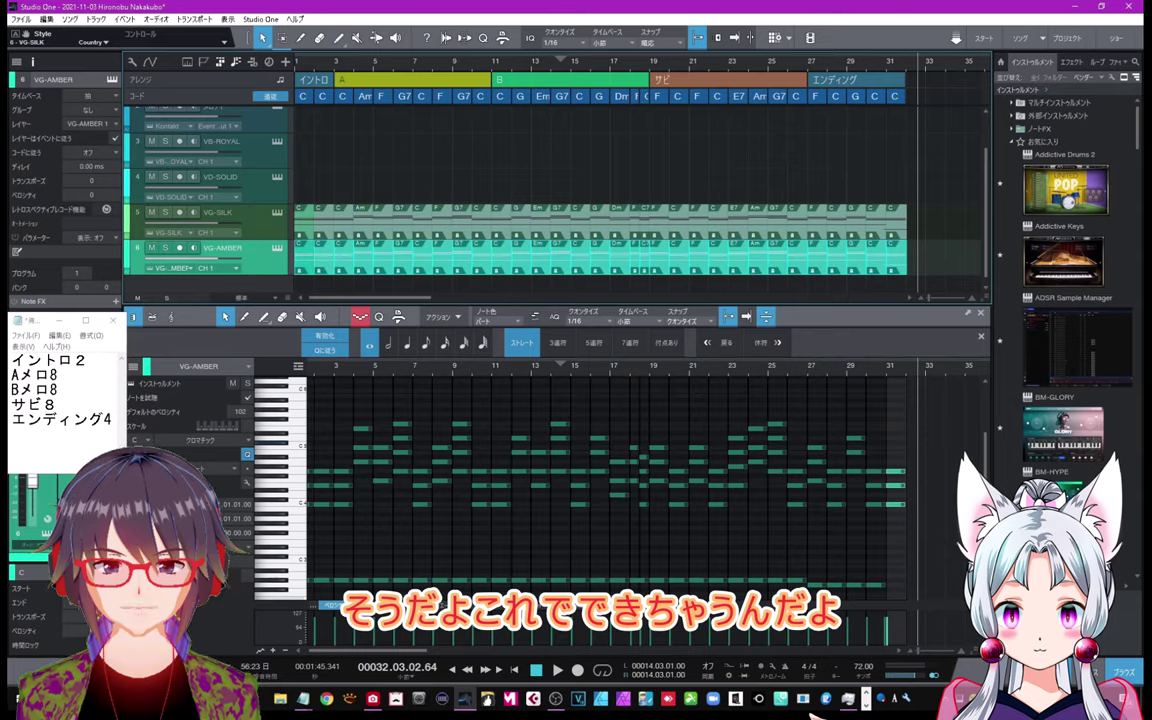
Step: Open the VG-AMBER instrument to view its phrases and play the song from the beginning into bar 8
click(513, 670)
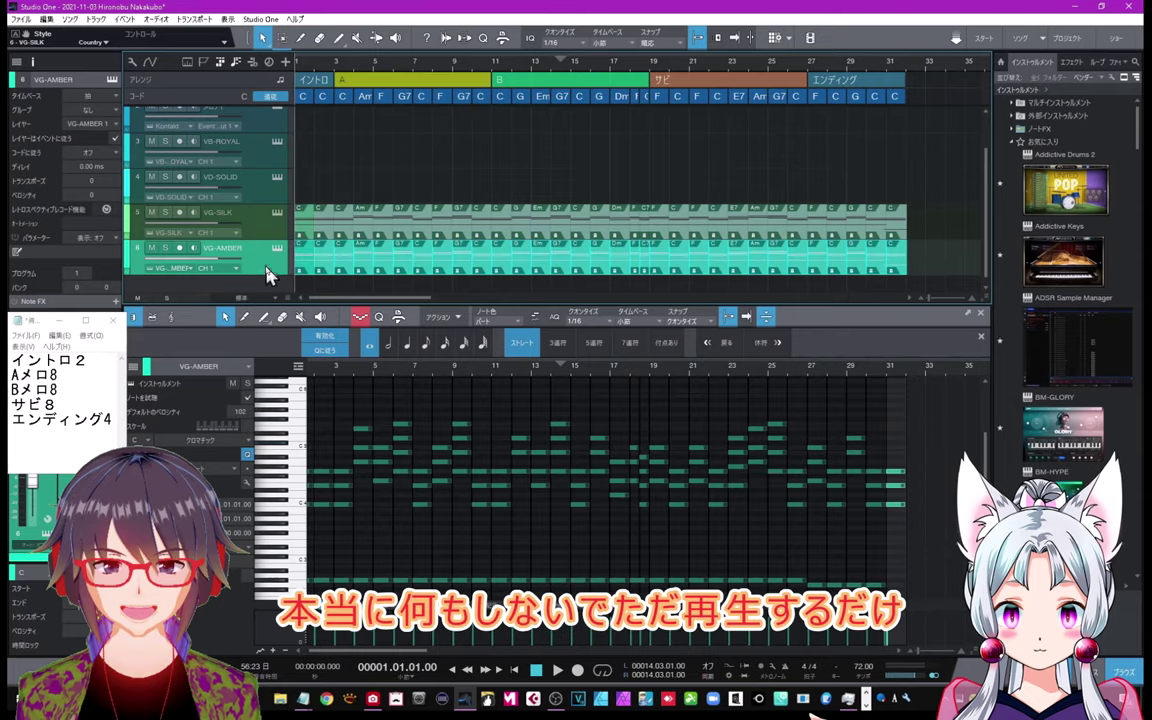
click(278, 250)
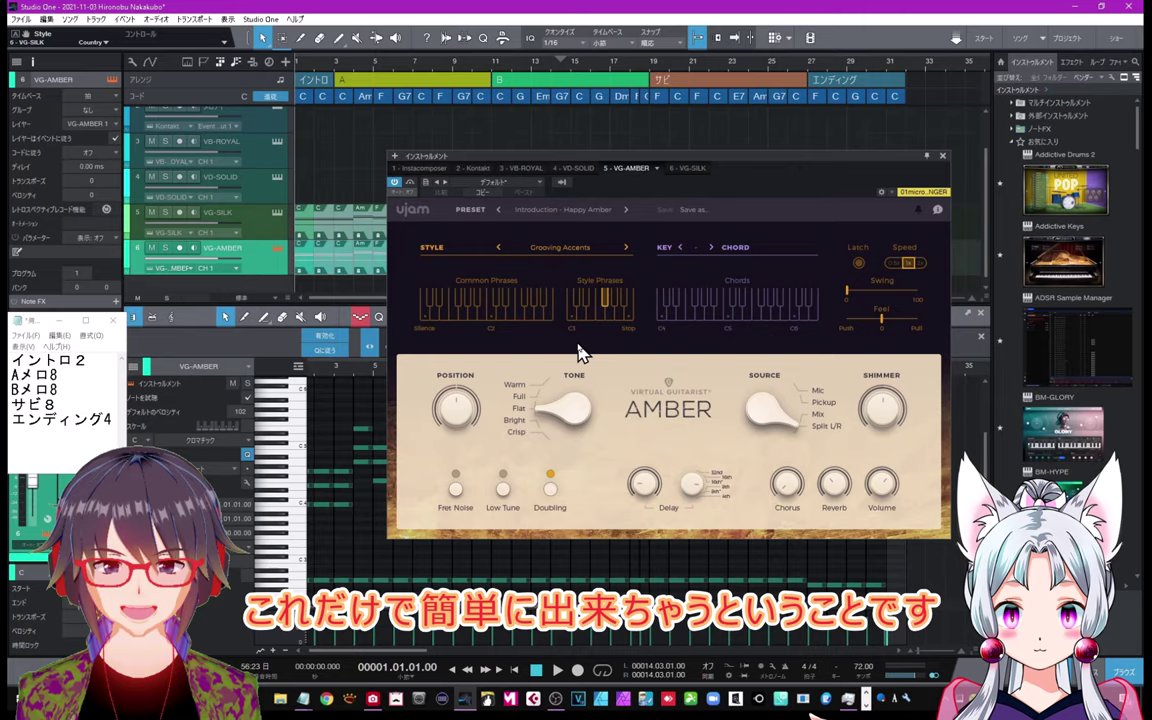
click(556, 670)
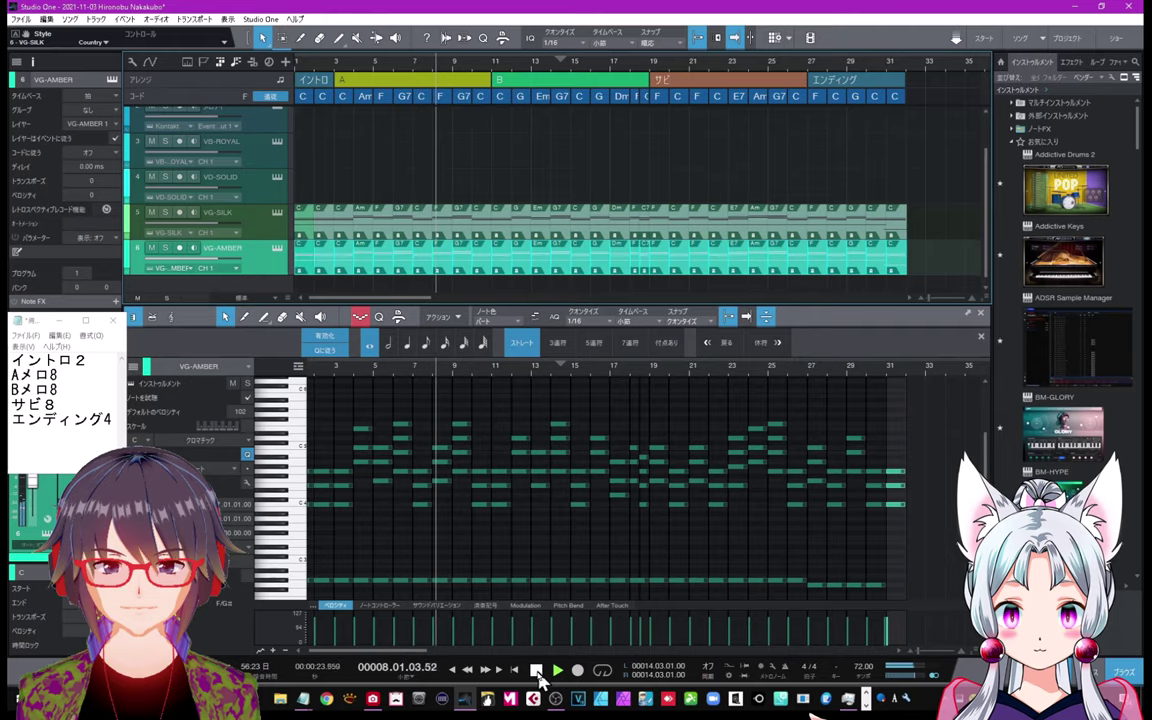
click(537, 670)
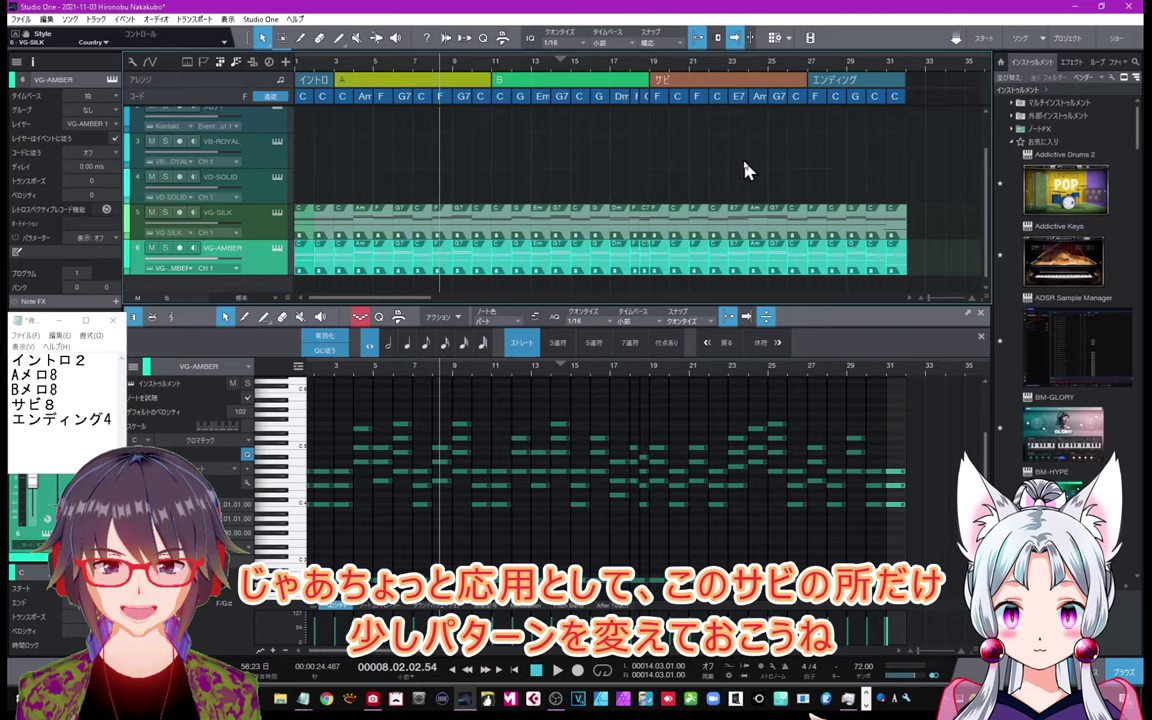
Step: Set the playhead to bar 19, audition VG-AMBER phrases with Latch on a C major chord, and choose the G style phrase in the C3 octave
click(651, 70)
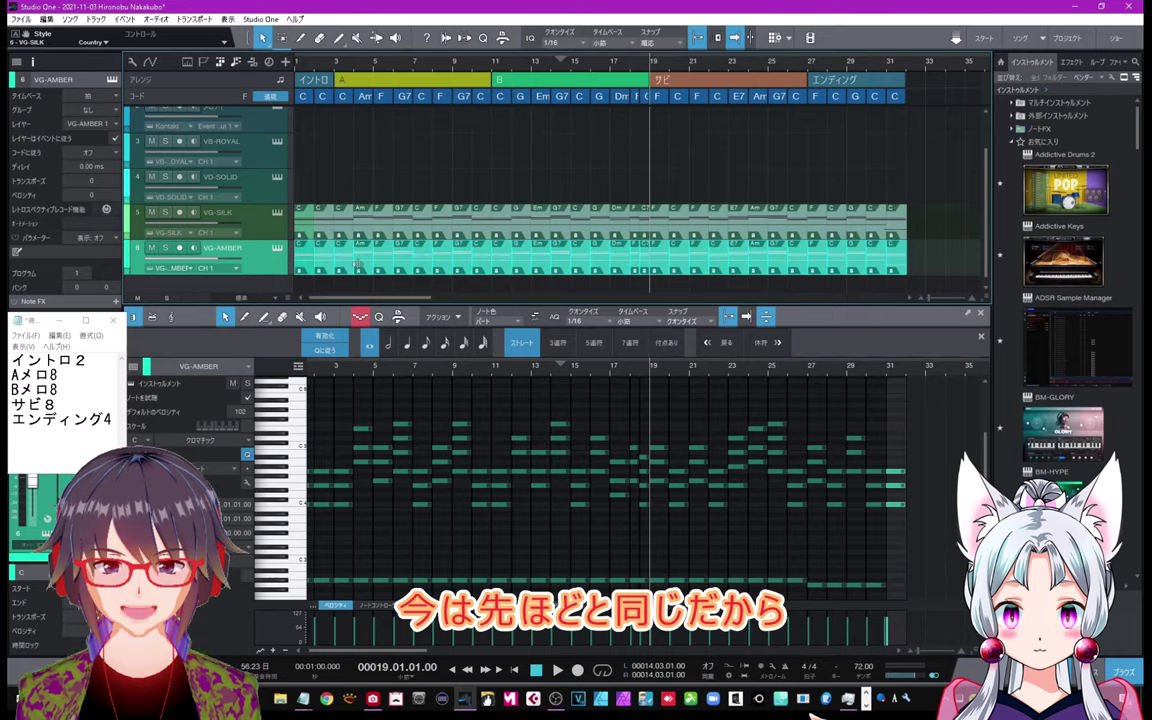
click(279, 251)
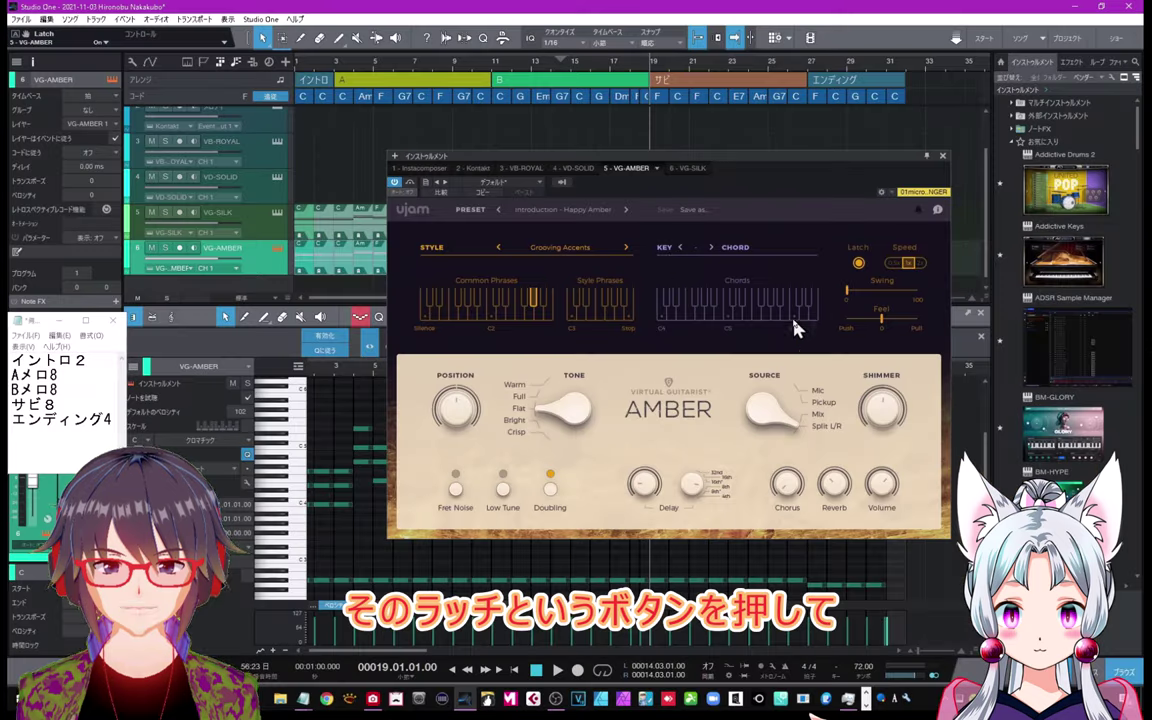
click(662, 323)
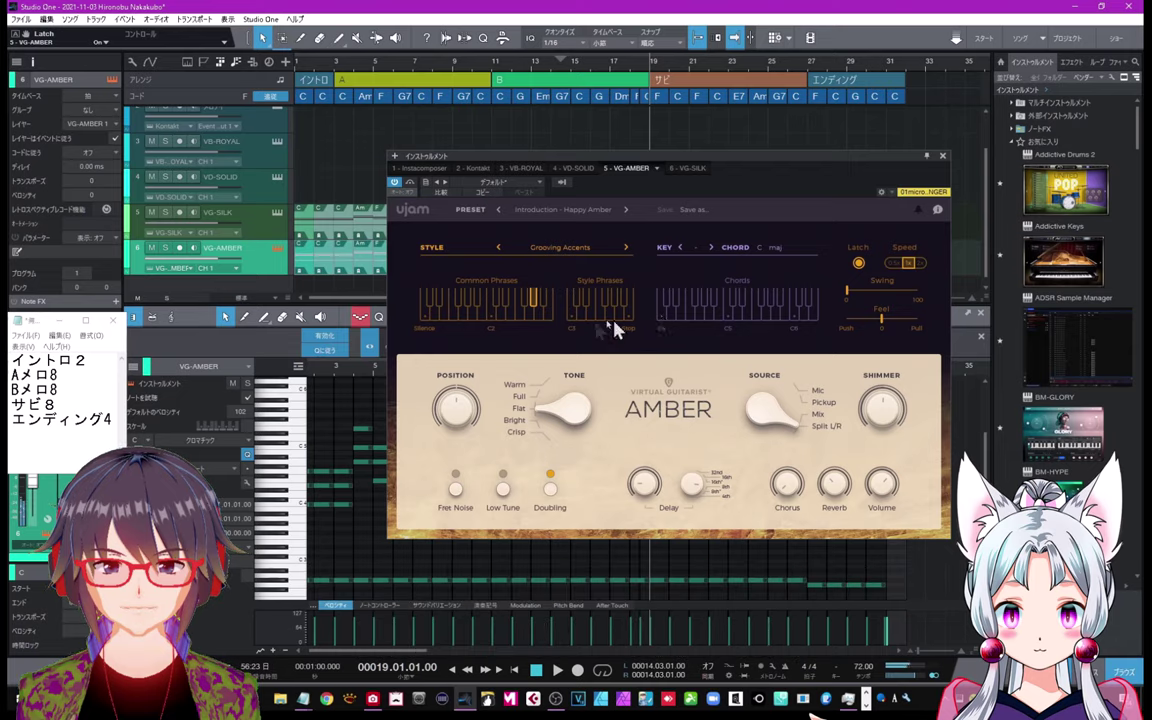
click(529, 310)
click(600, 318)
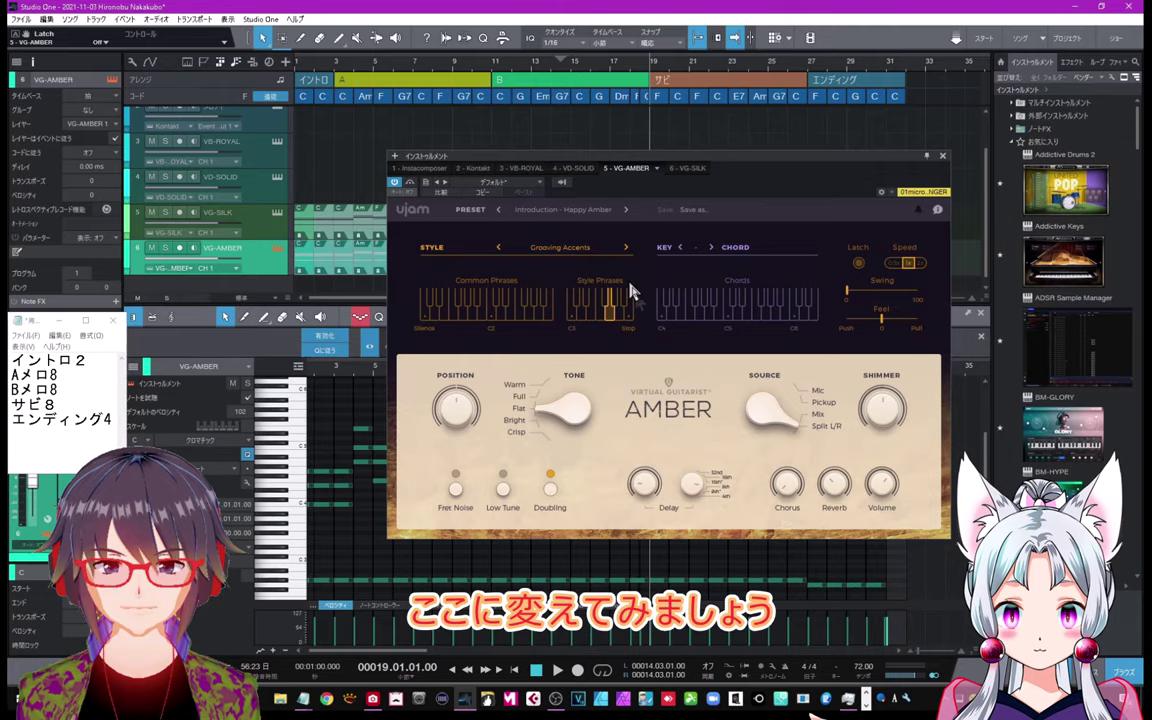
click(942, 158)
Step: Raise the VG-AMBER phrase notes in bars 19 to 26 by ten semitones to the G style phrase in the C3 octave
drag(635, 560, 880, 590)
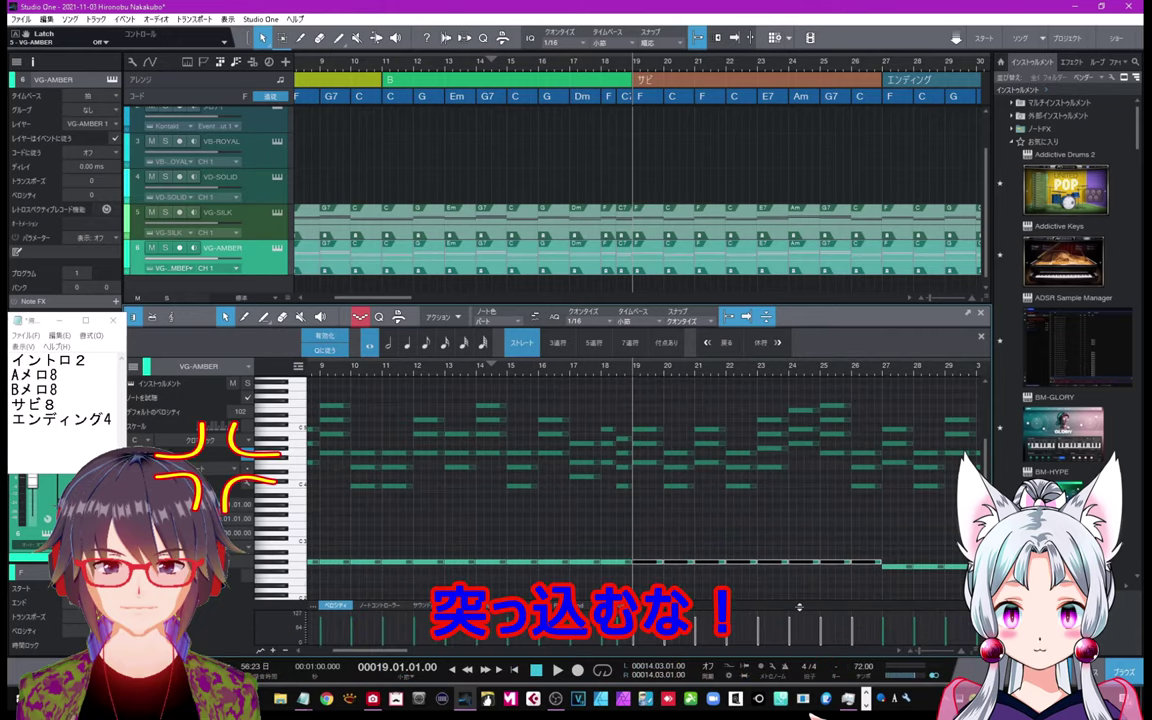
key(Up)
key(Up)
key(Up)
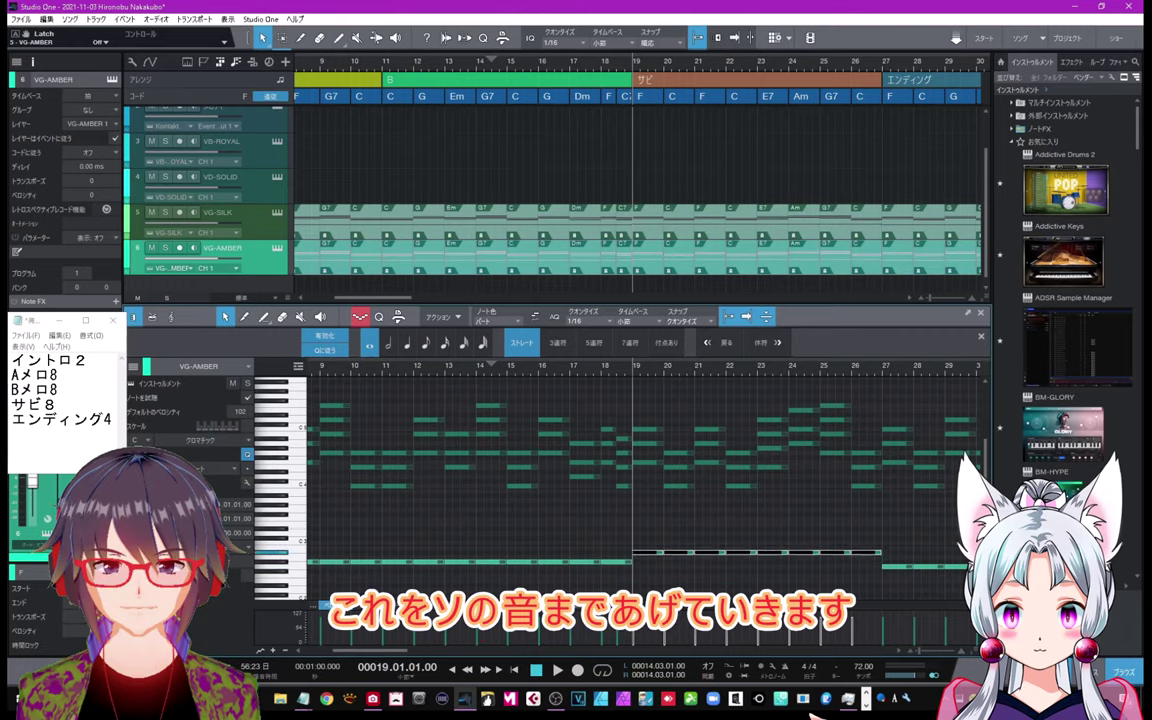
key(Up)
key(Up)
key(Up)
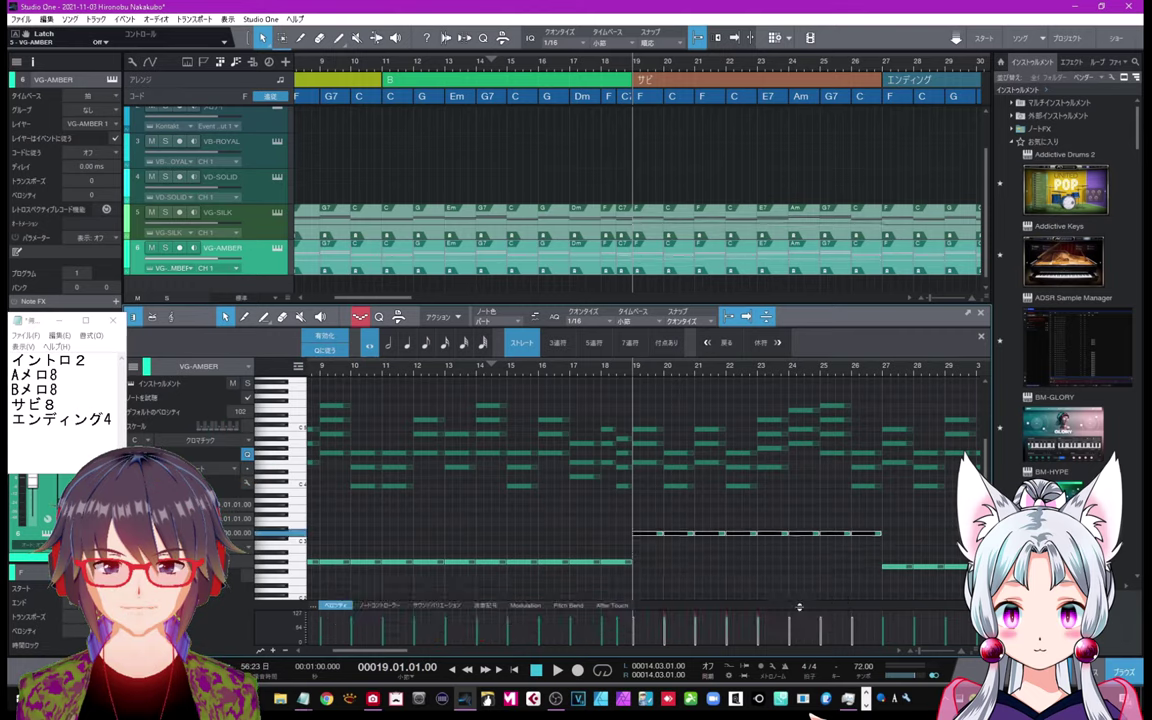
key(Up)
key(Up)
key(Up)
key(Up)
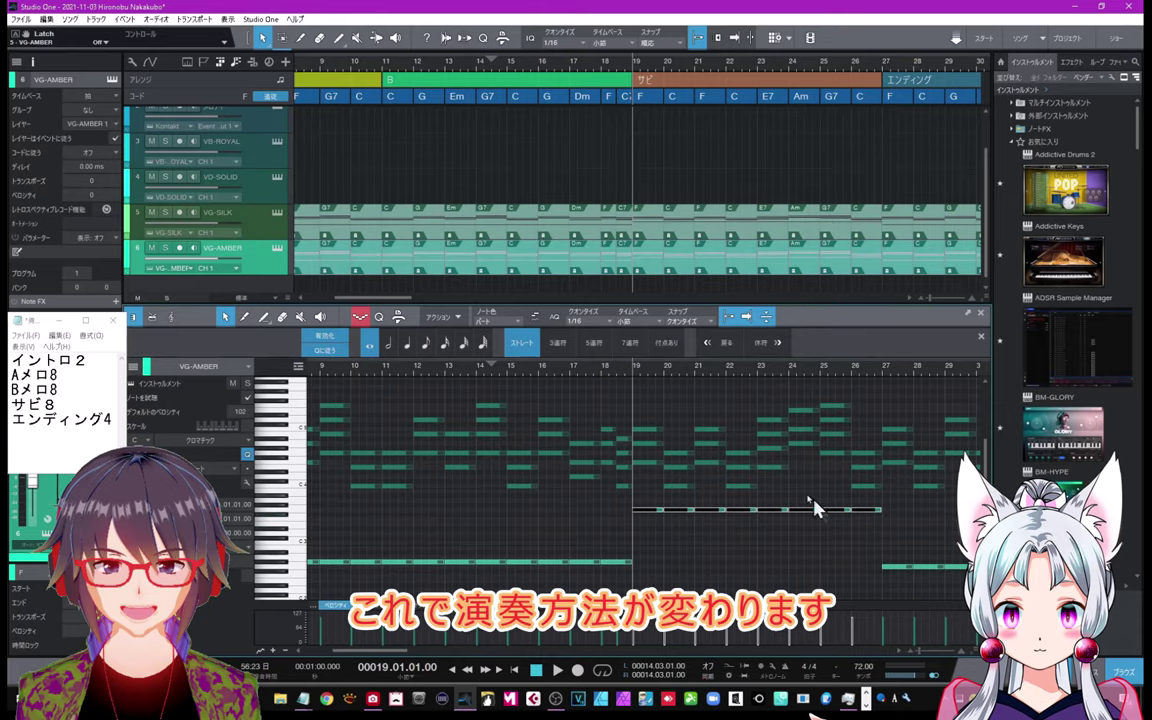
Step: Solo VG-AMBER and play from bar 16 into bar 20 to check the phrase change, then stop playback
click(541, 68)
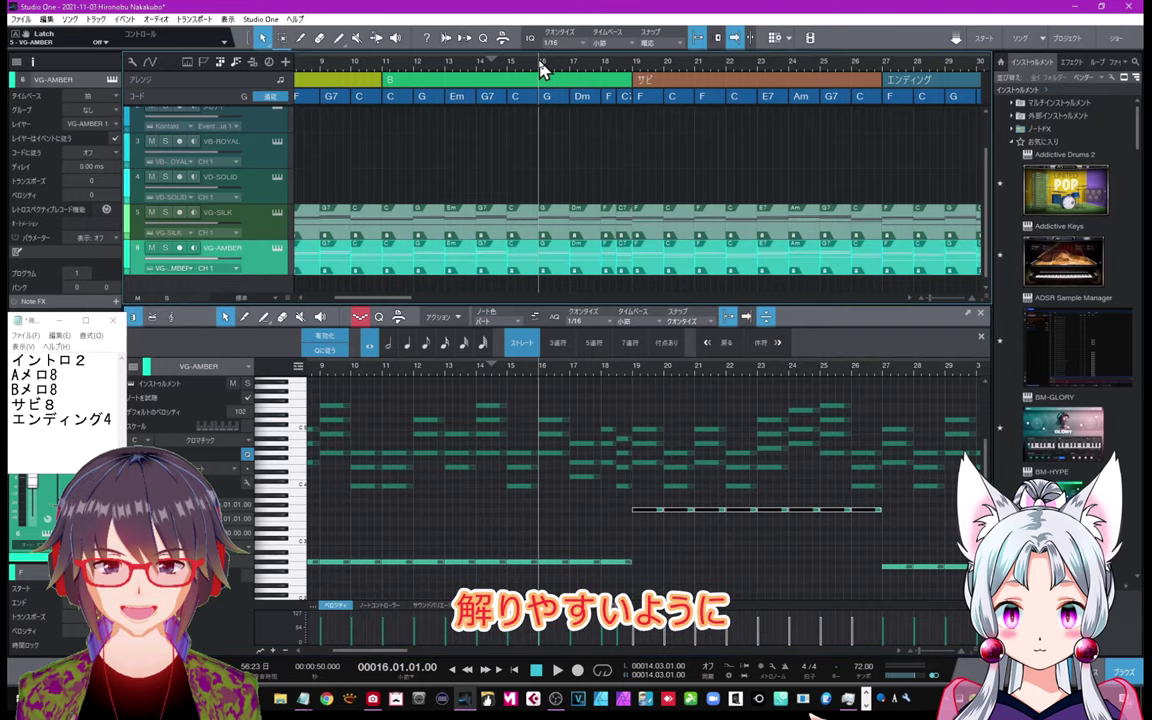
click(166, 248)
click(557, 670)
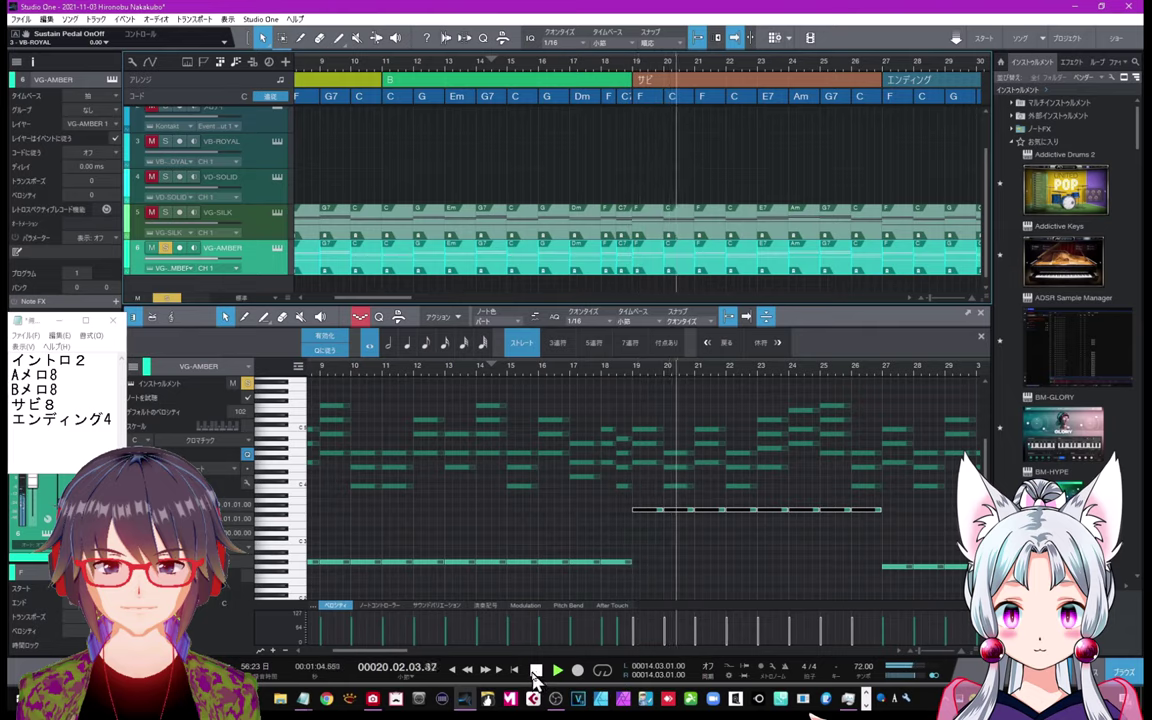
click(537, 671)
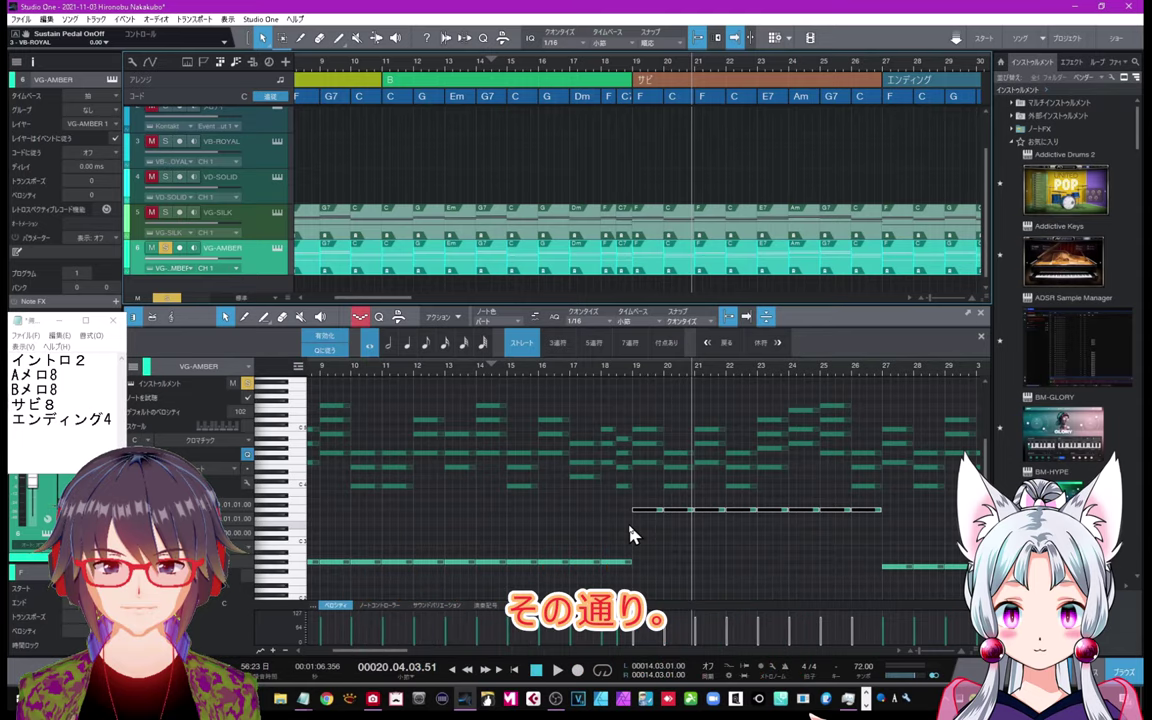
Step: Solo VG-SILK and copy its part of the whole song to the VB-ROYAL track at the same position
scroll(535, 55, down, 4)
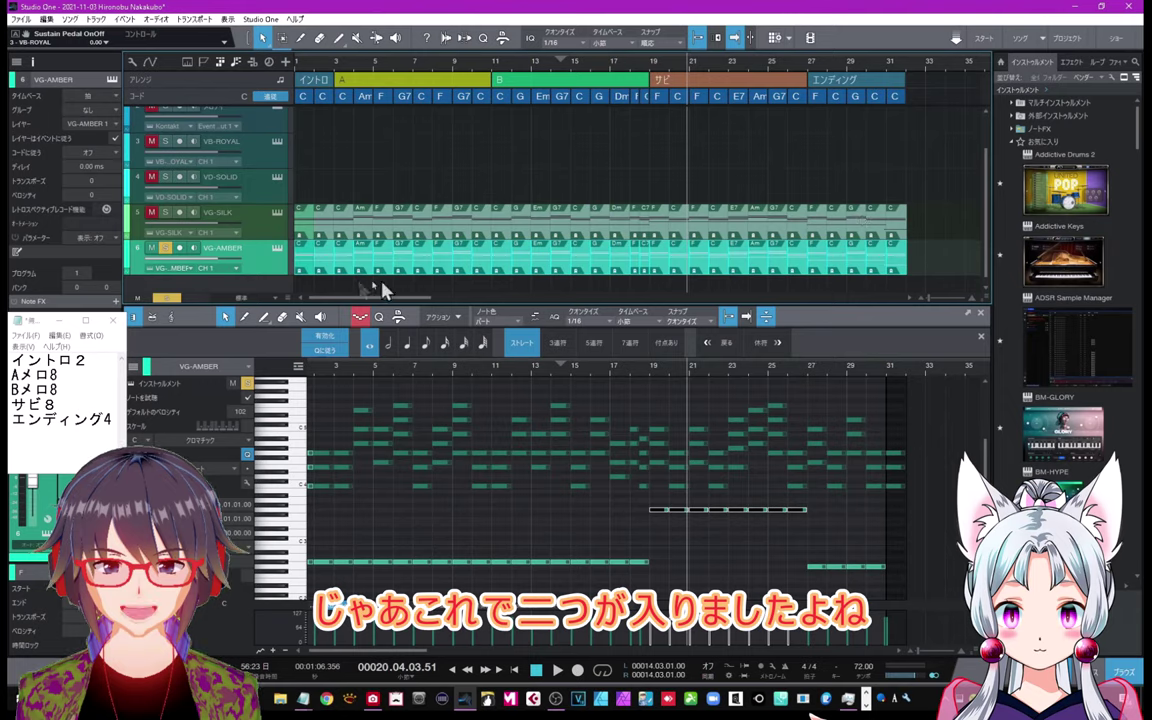
click(152, 213)
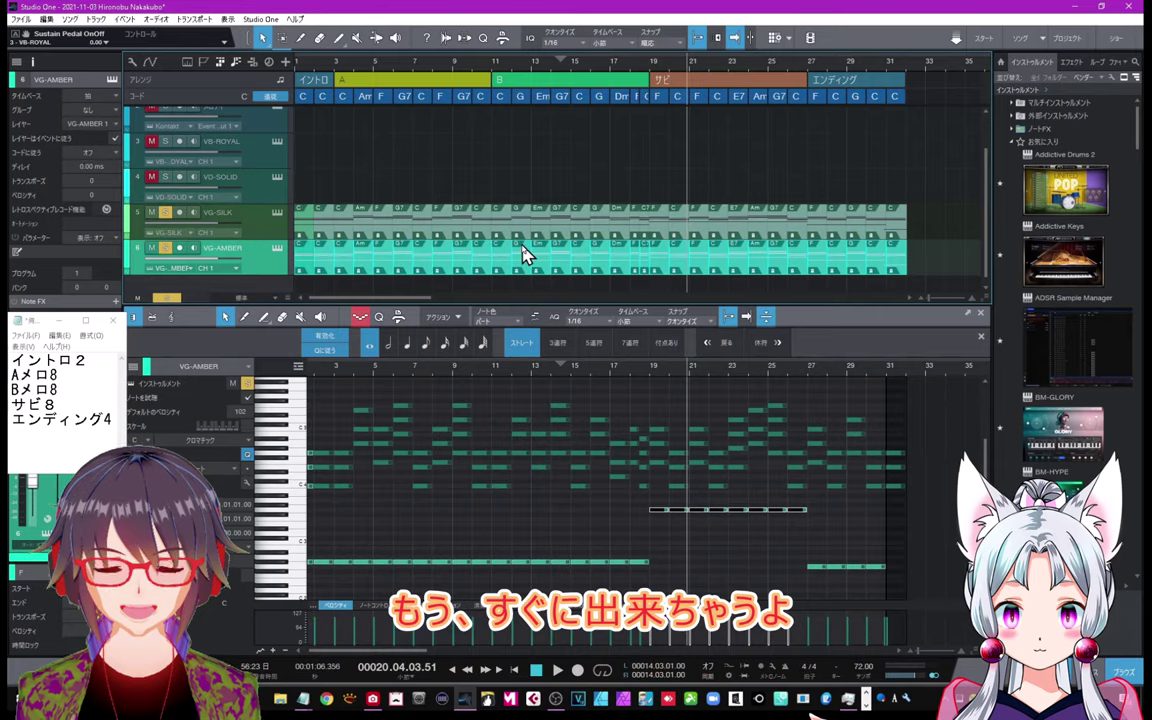
drag(920, 220, 295, 233)
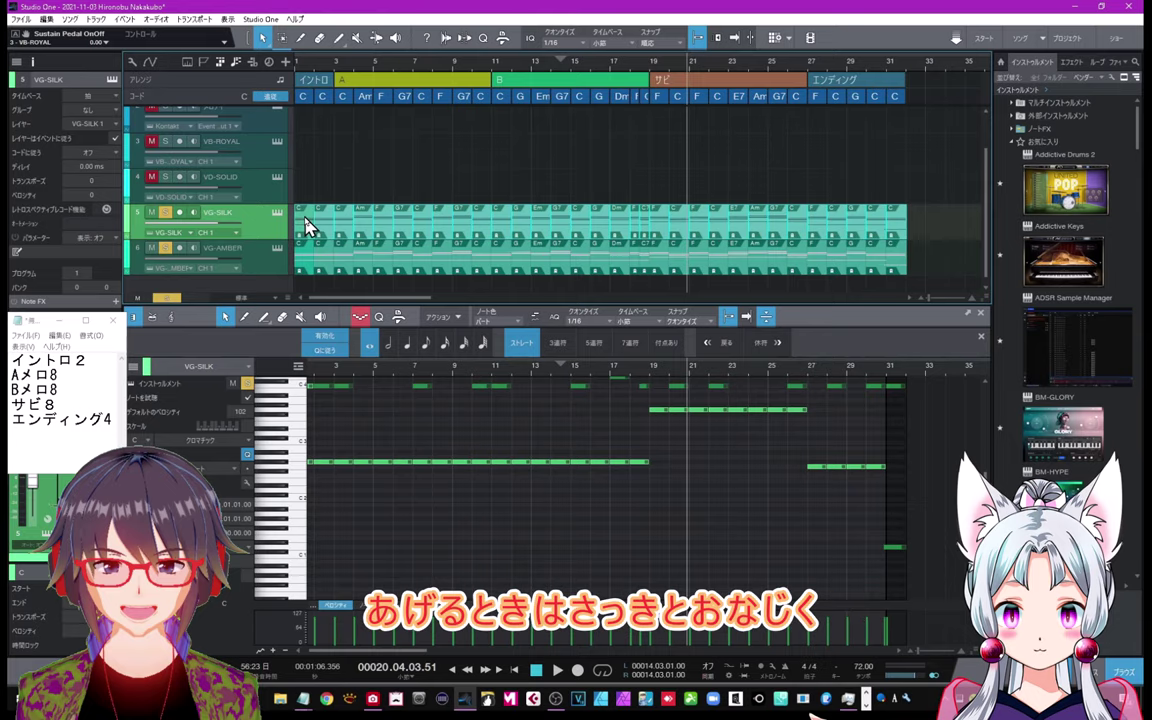
drag(307, 225, 306, 146)
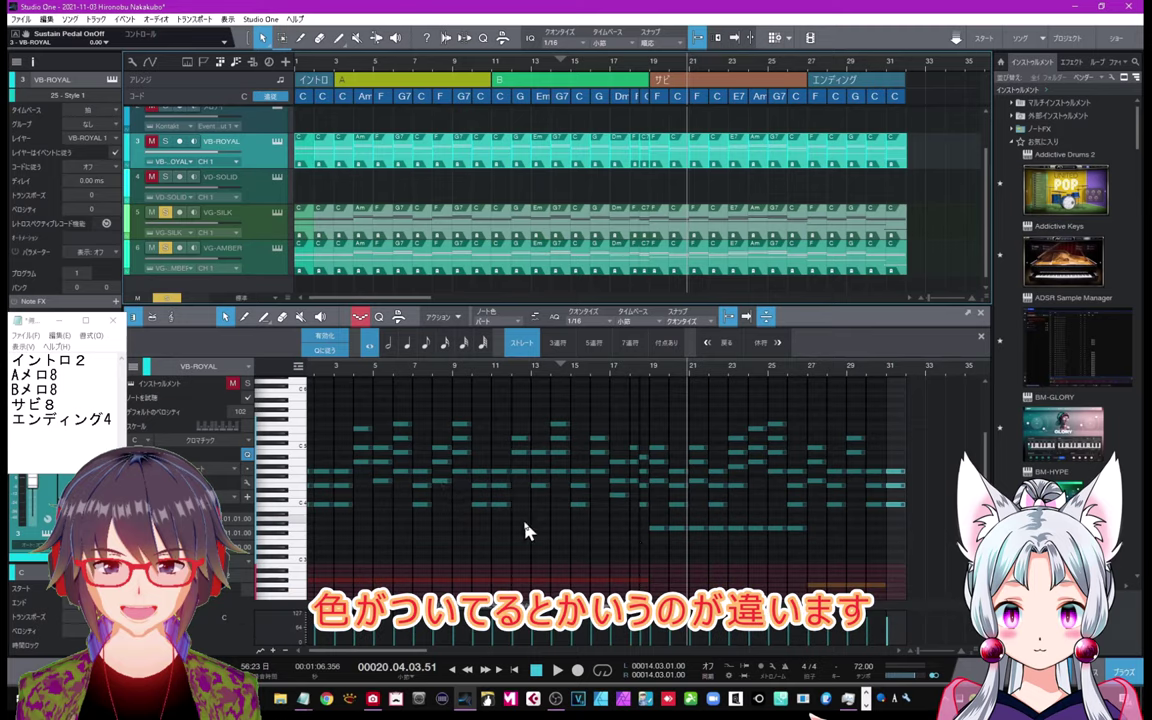
Step: Solo the VB-ROYAL track, enable Latch in its instrument, and set the style to 16th Pop Groove
scroll(528, 530, down, 3)
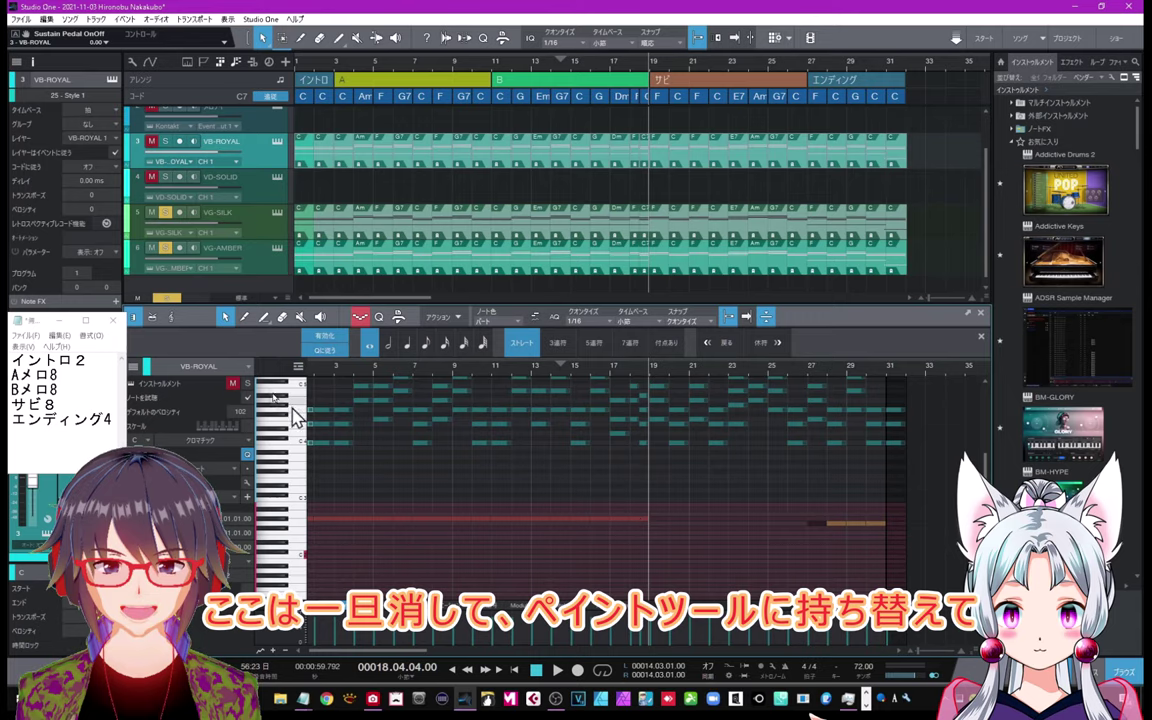
click(264, 318)
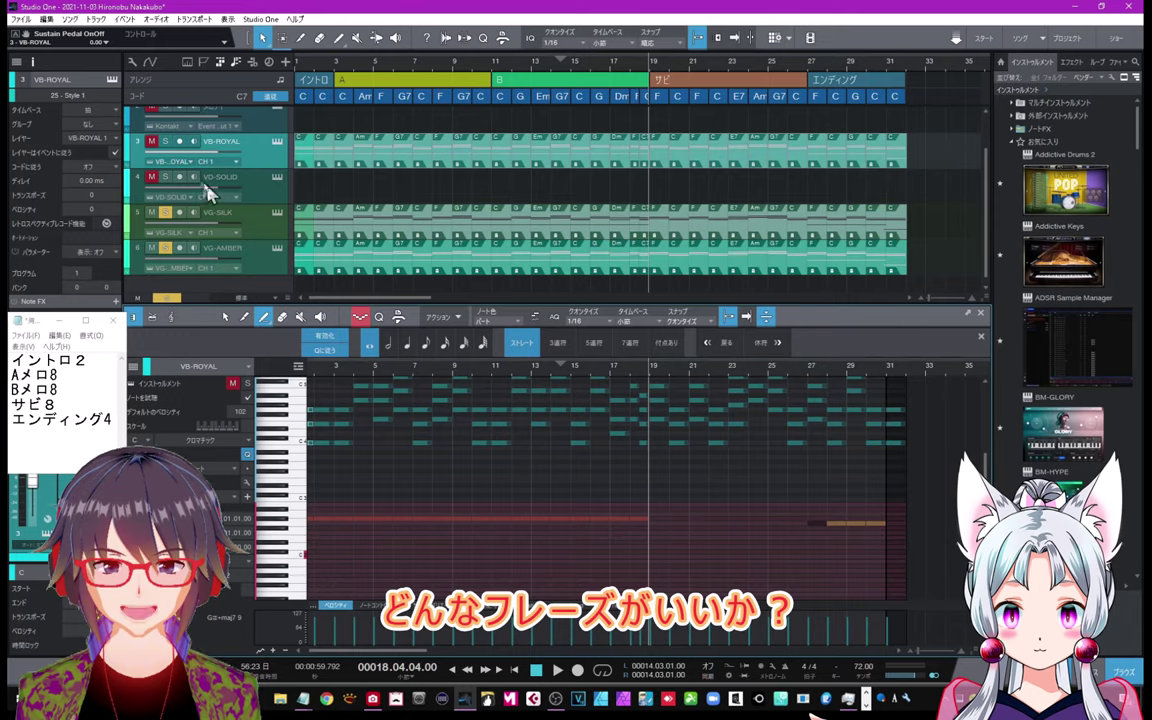
click(165, 142)
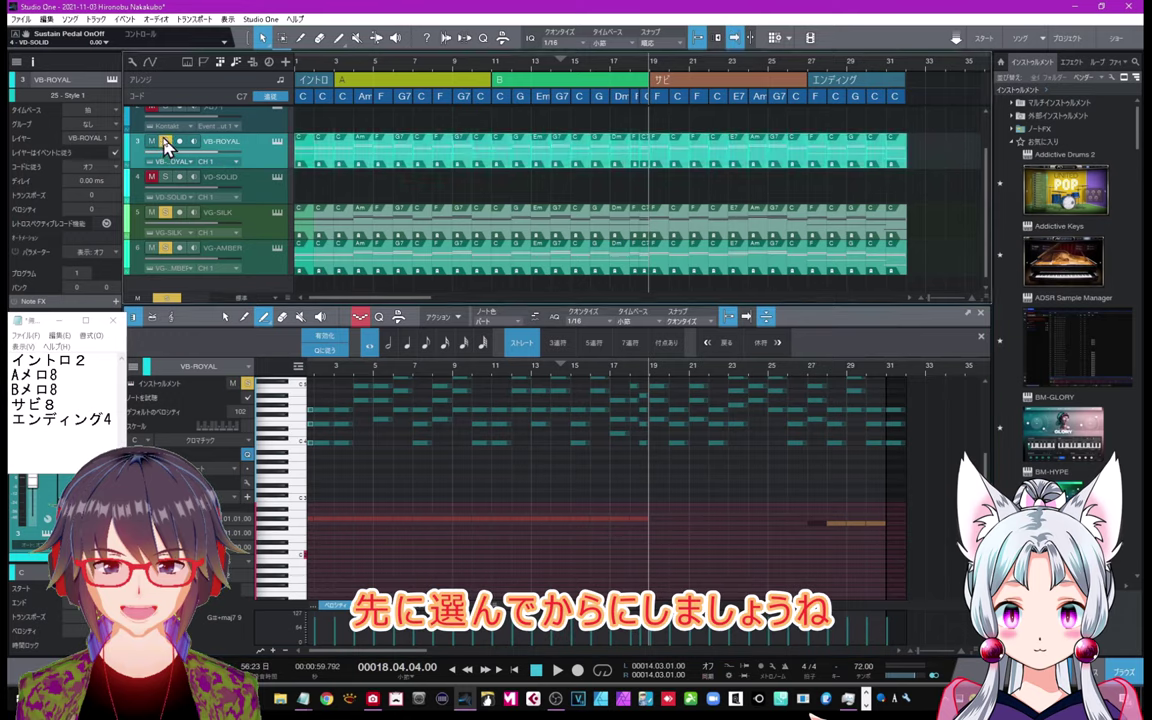
click(820, 225)
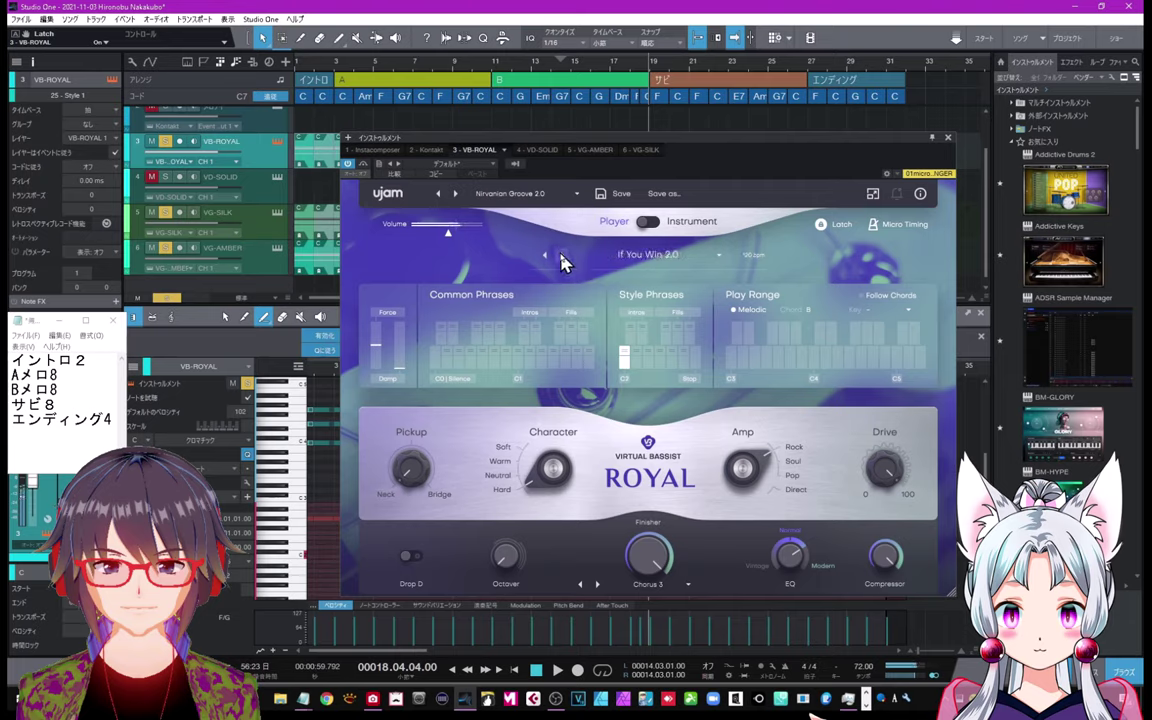
click(561, 257)
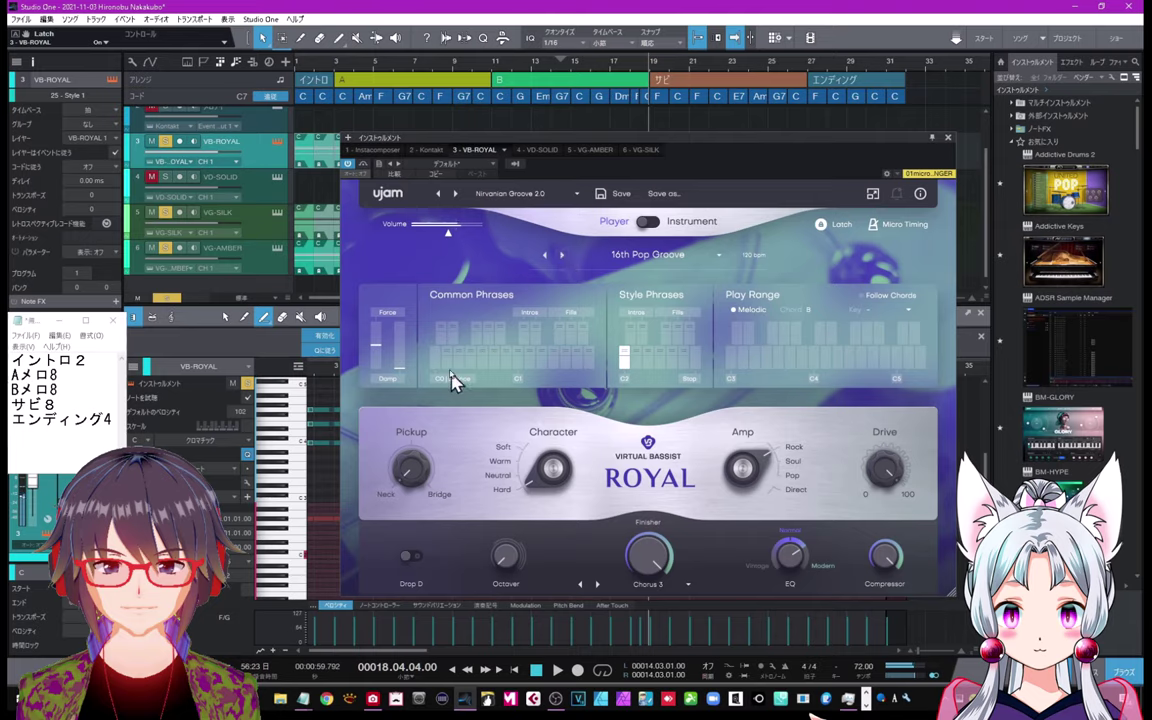
Step: Audition the VB-ROYAL common phrases Common 12 and Common 13 and choose Common 9
click(517, 364)
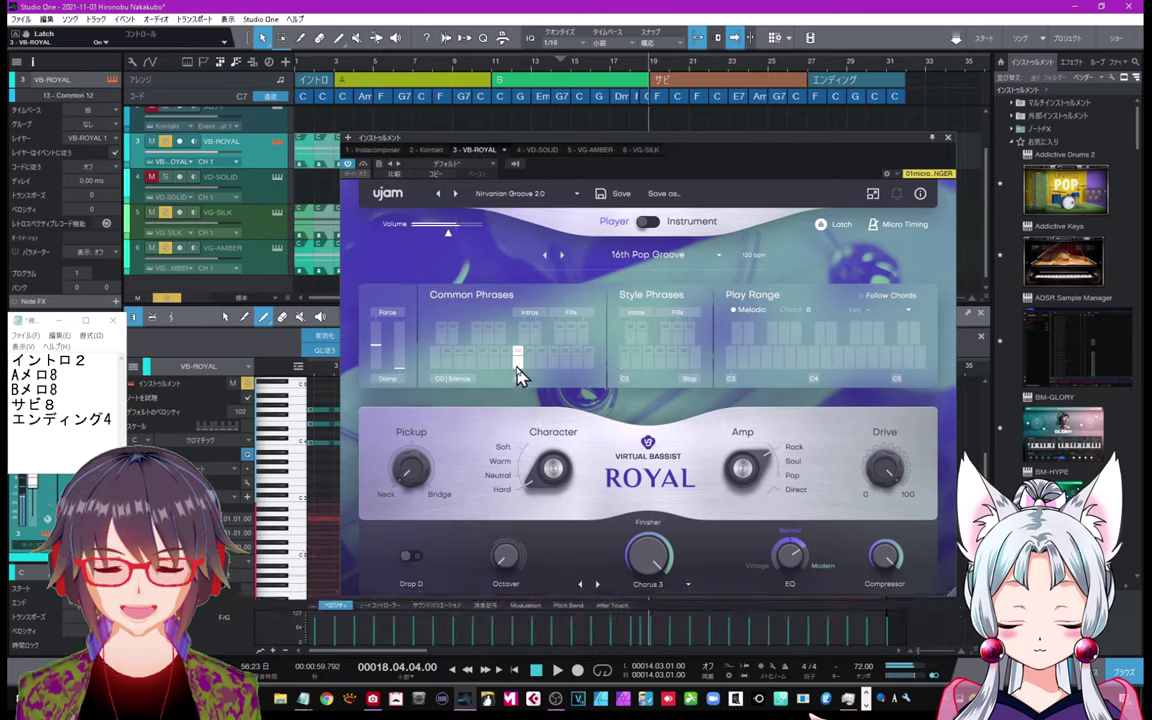
click(528, 366)
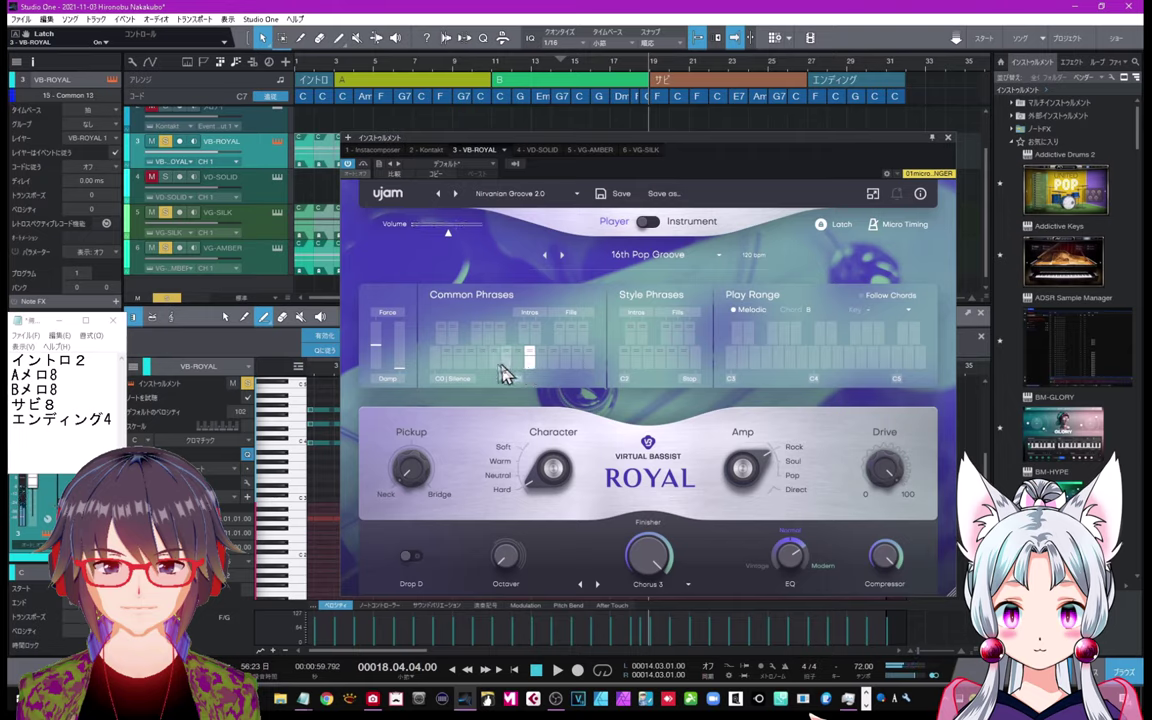
click(495, 365)
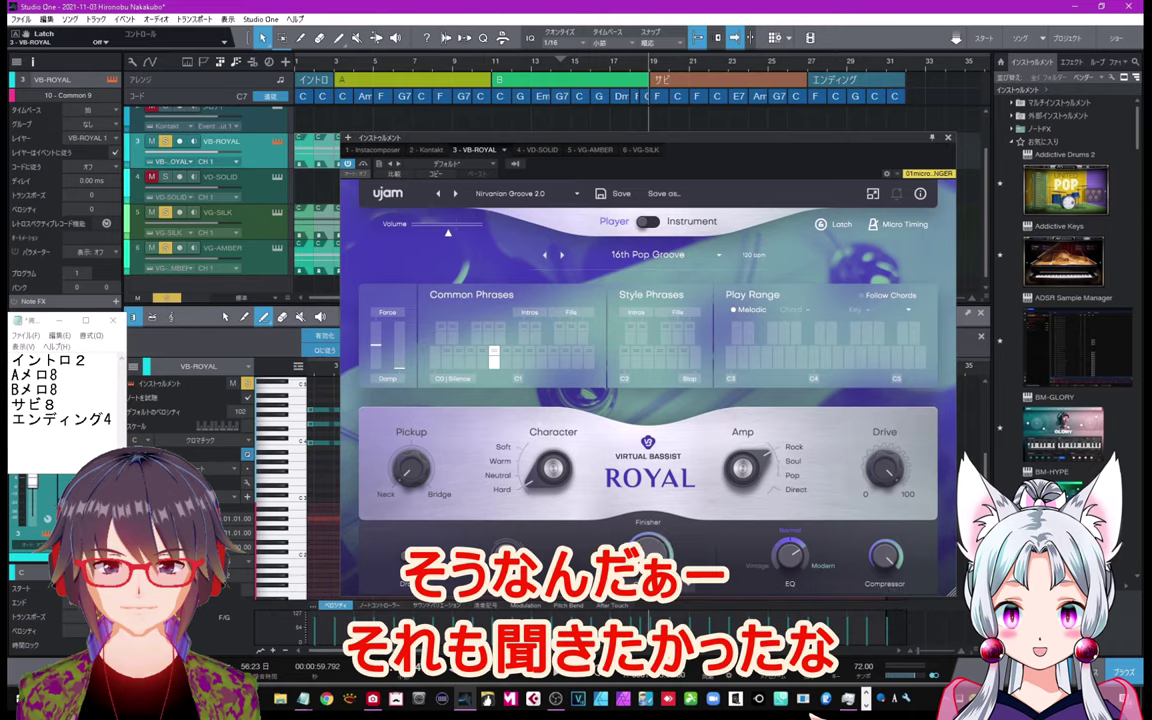
Step: Set the VB-ROYAL Finisher effect to OFF and listen to the Common 9 phrase again with Latch
click(655, 585)
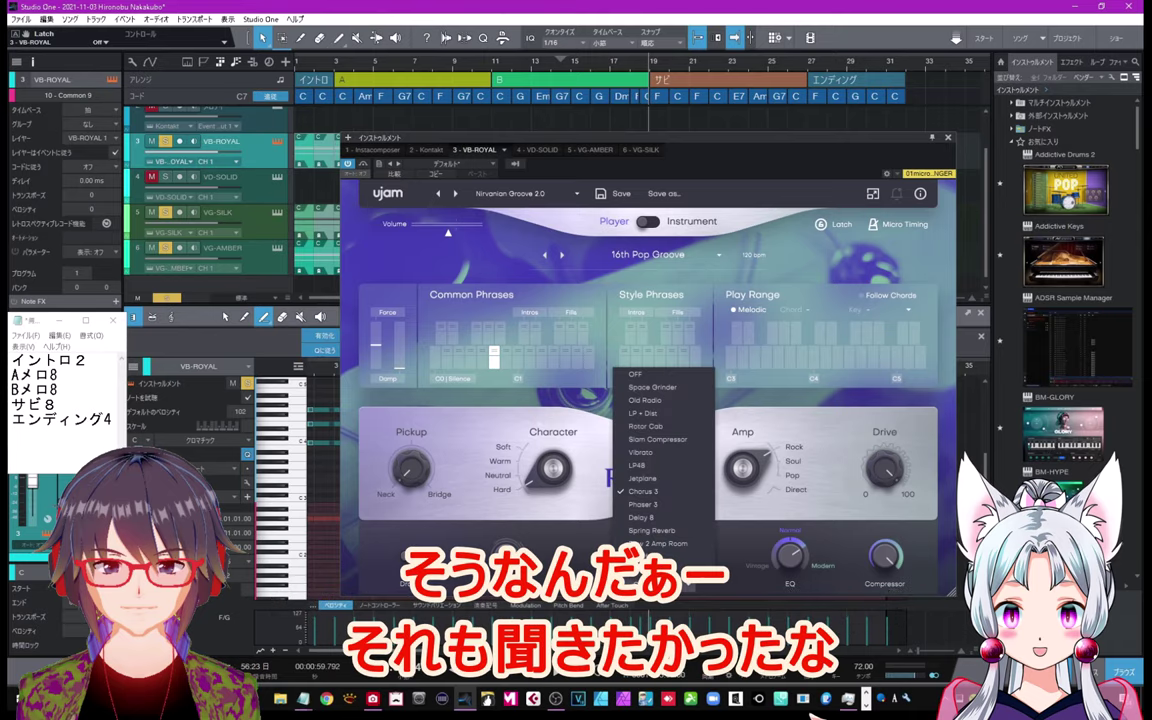
click(636, 374)
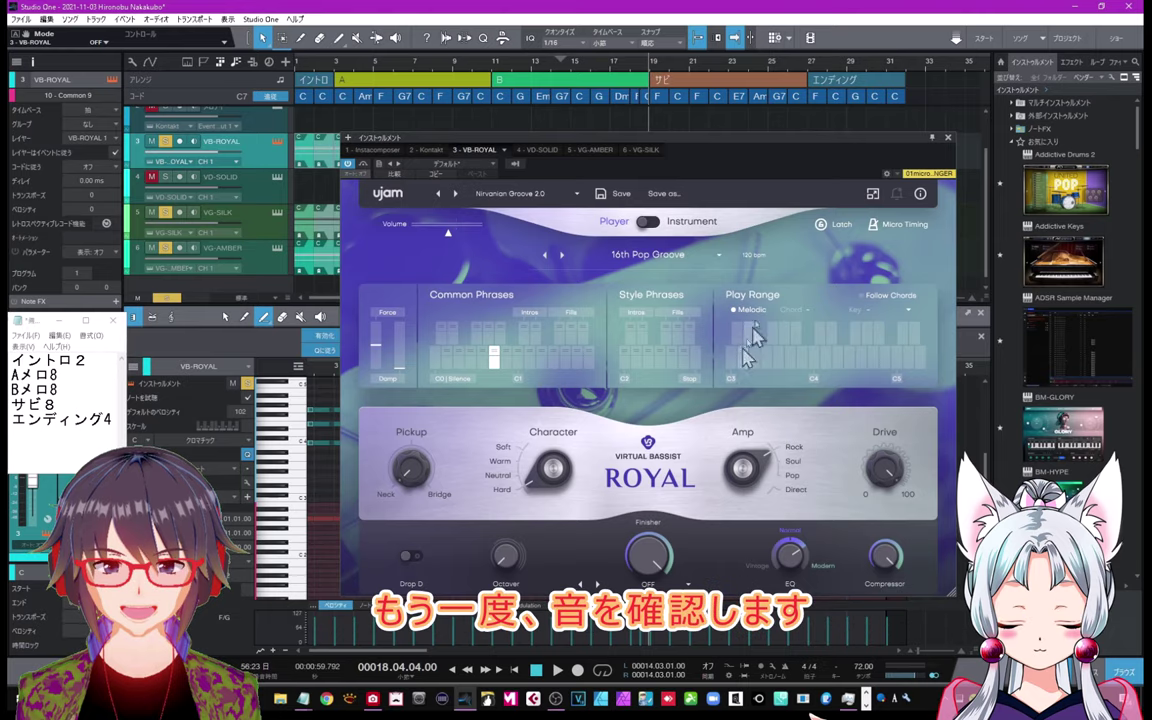
click(822, 225)
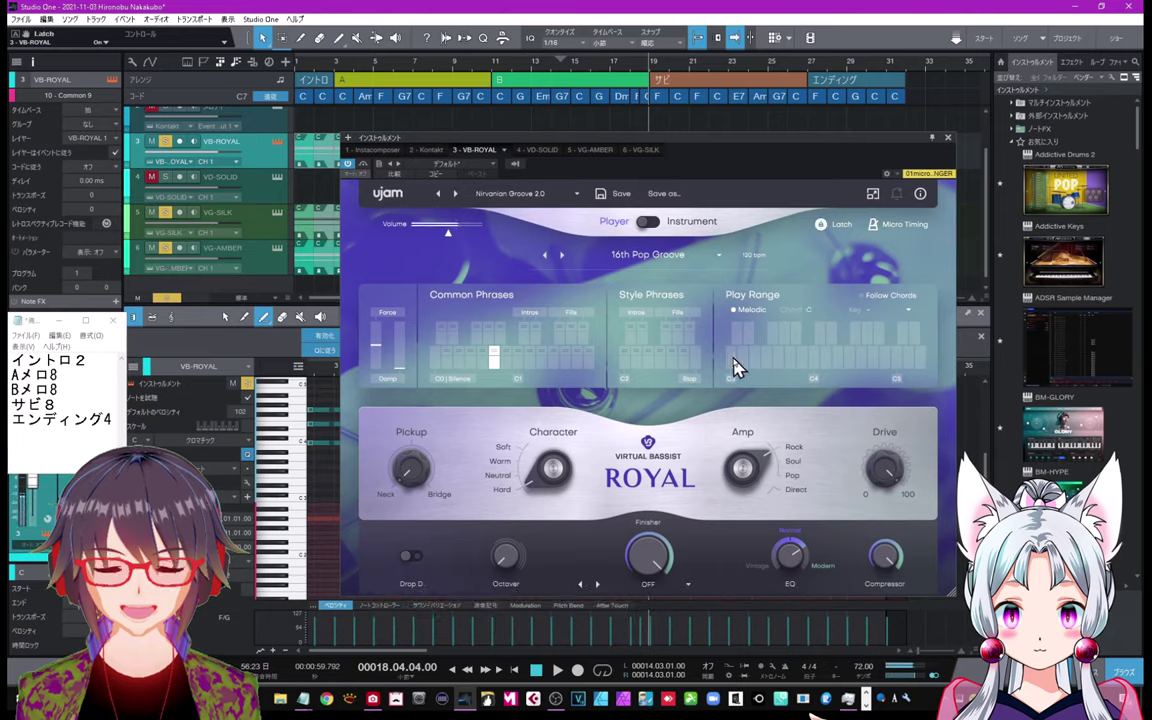
click(821, 226)
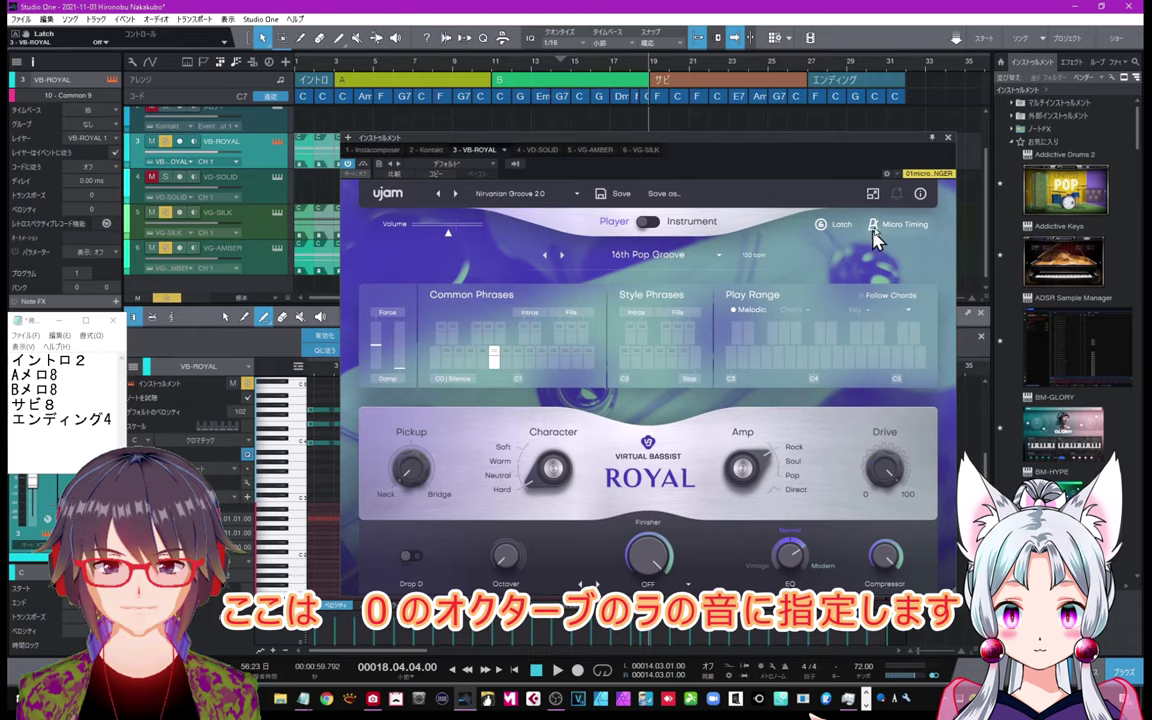
Step: Draw a one-bar Common 9 key switch note on A0 in bar 1 of the VB-ROYAL part
click(949, 139)
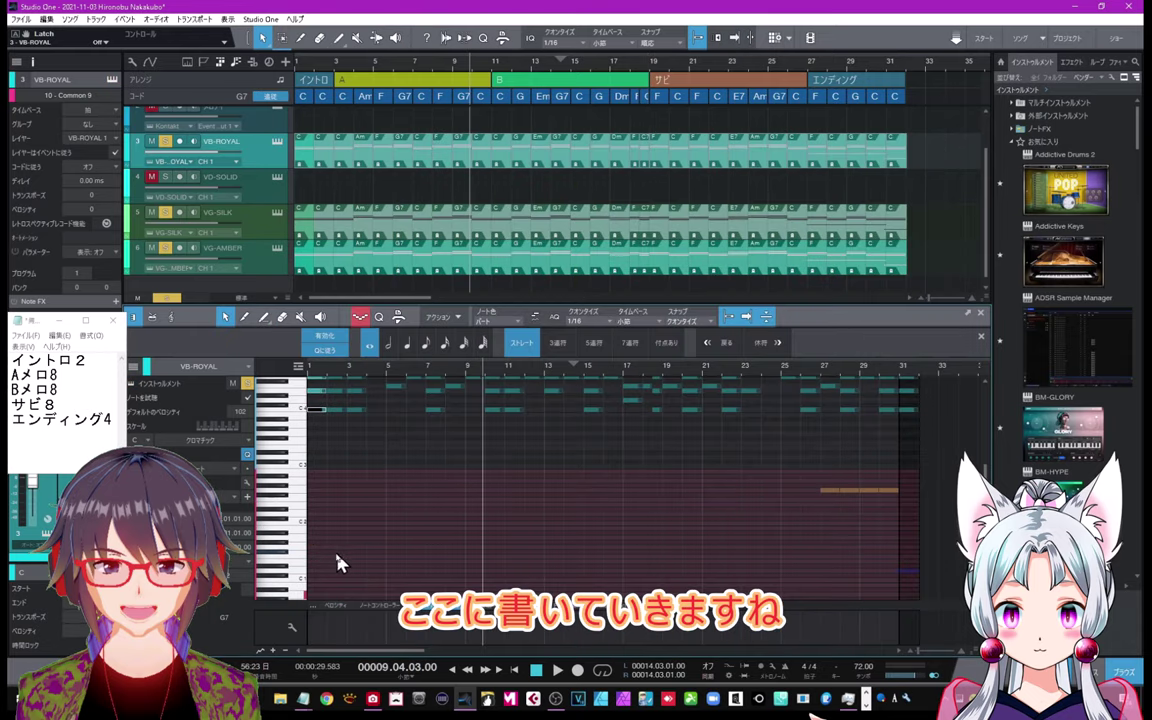
key(2)
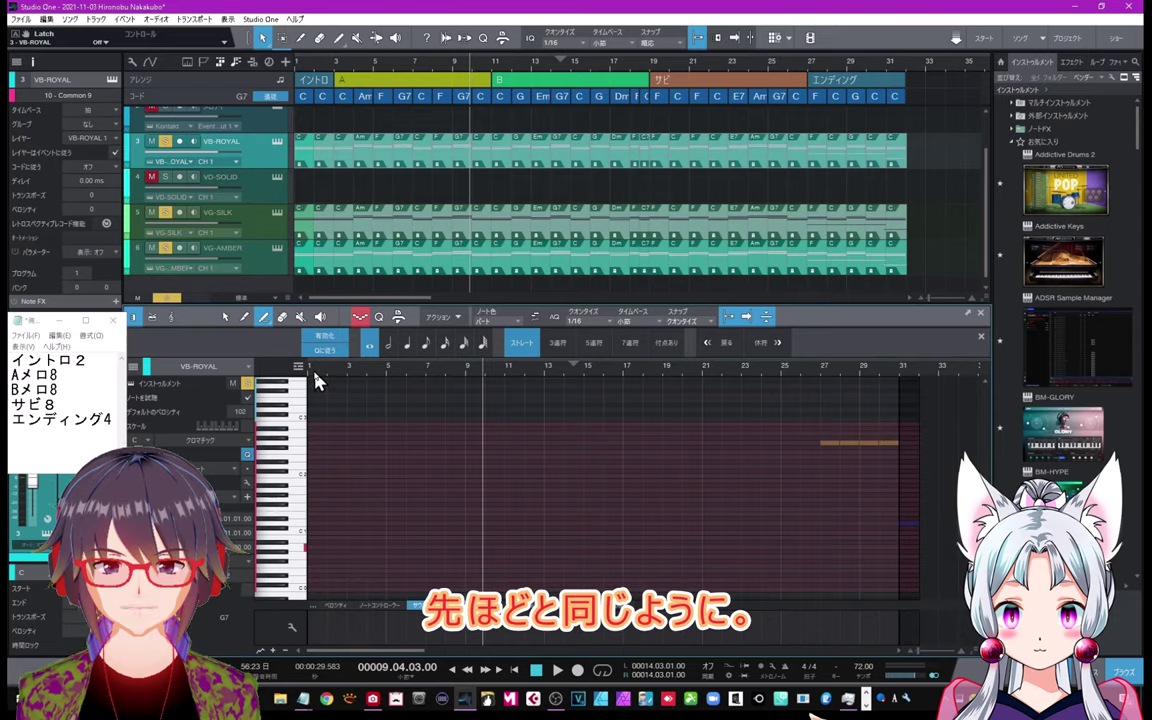
scroll(316, 380, up, 4)
click(226, 318)
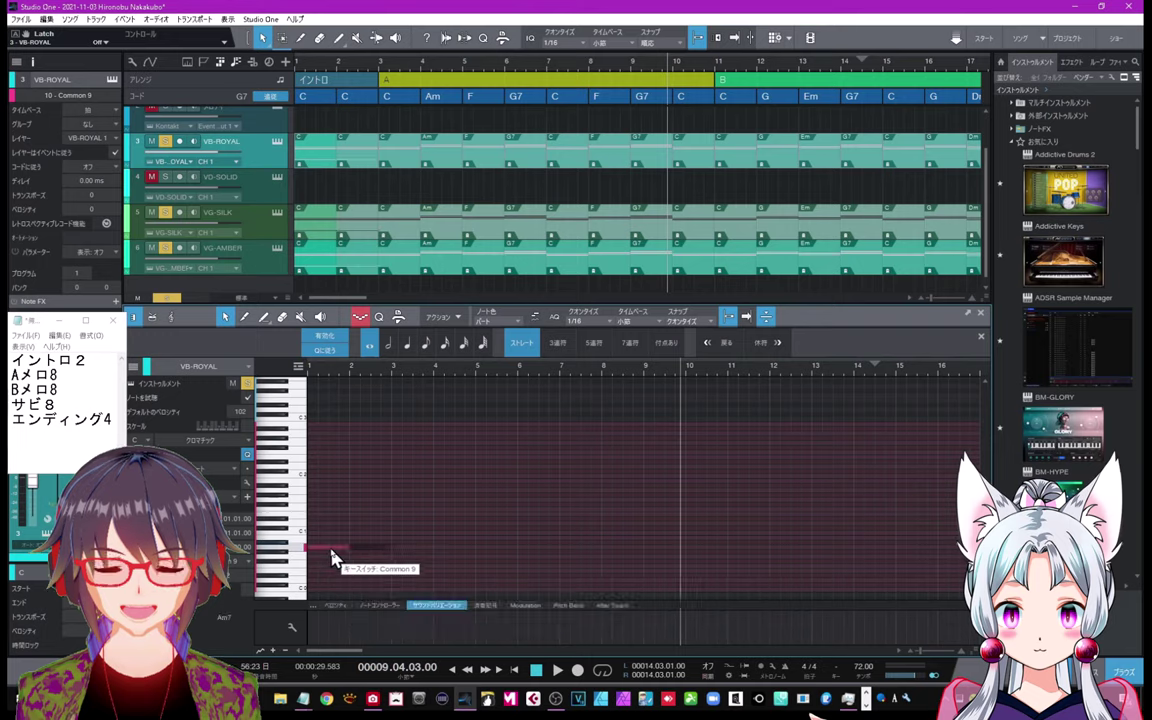
Step: Duplicate the Common 9 key switch note repeatedly so it fills the VB-ROYAL part from bar 1 through bar 30
key(d)
key(d)
key(d)
key(d)
key(d)
key(d)
key(d)
key(d)
key(d)
key(d)
key(d)
key(d)
key(d)
key(d)
key(d)
key(d)
key(d)
key(d)
key(d)
key(d)
key(d)
key(d)
key(d)
key(d)
key(d)
key(d)
key(d)
key(d)
key(d)
key(d)
key(d)
key(d)
key(d)
key(d)
key(d)
key(d)
key(d)
key(d)
key(d)
key(d)
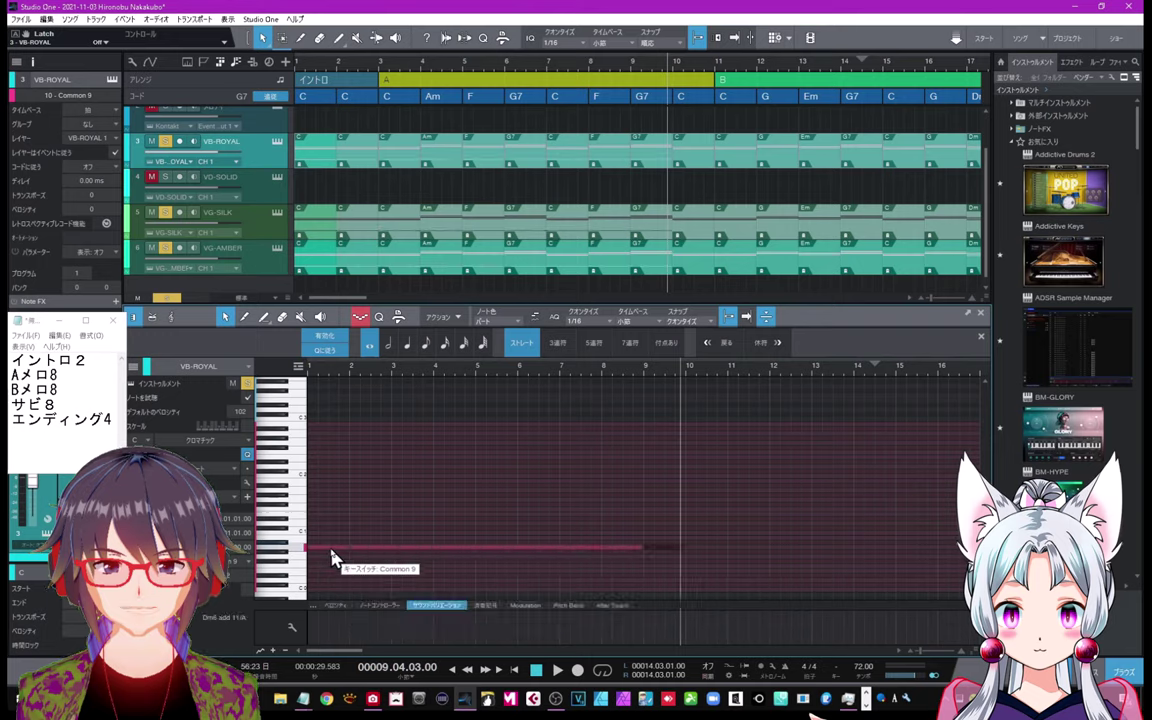
key(z)
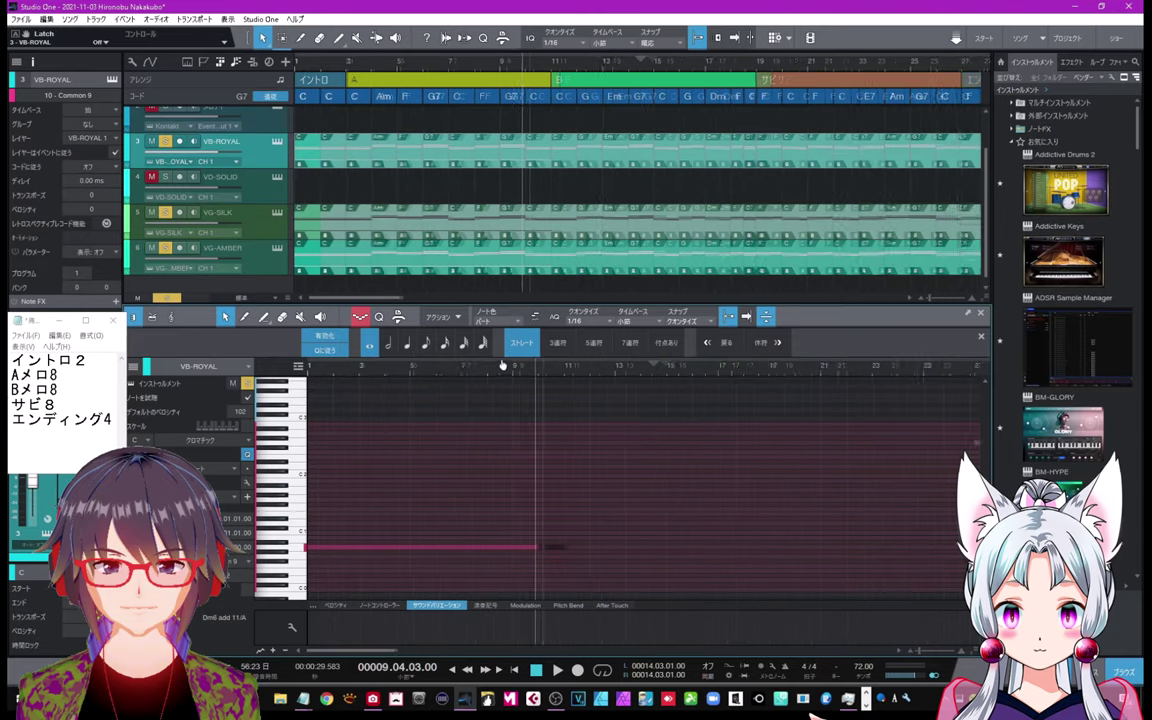
key(d)
key(d)
key(d)
key(d)
key(d)
key(d)
key(d)
key(d)
key(d)
key(d)
key(d)
key(d)
key(d)
key(d)
key(d)
key(d)
key(d)
key(d)
key(d)
key(d)
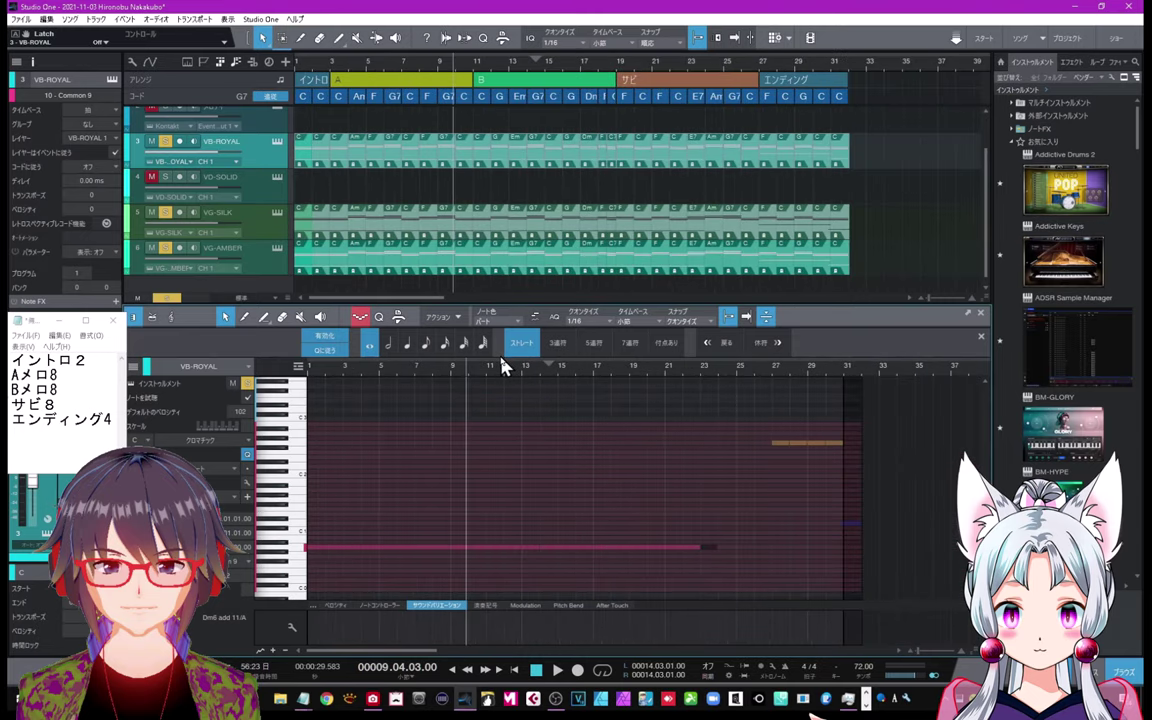
key(d)
key(d)
key(d)
key(d)
key(d)
key(d)
key(d)
key(d)
key(d)
key(d)
key(d)
key(d)
key(d)
key(d)
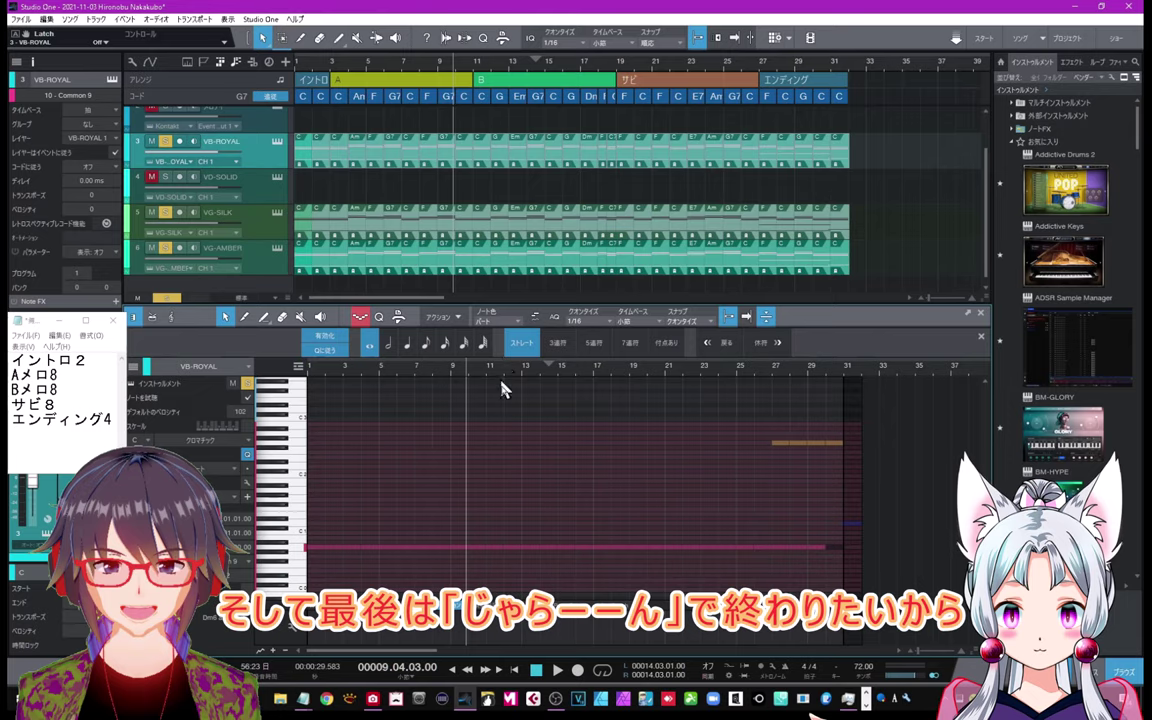
Step: Delete the leftover orange key switch notes in bars 27 to 30 and continue the Common 9 key switch through bar 31
drag(830, 566, 851, 561)
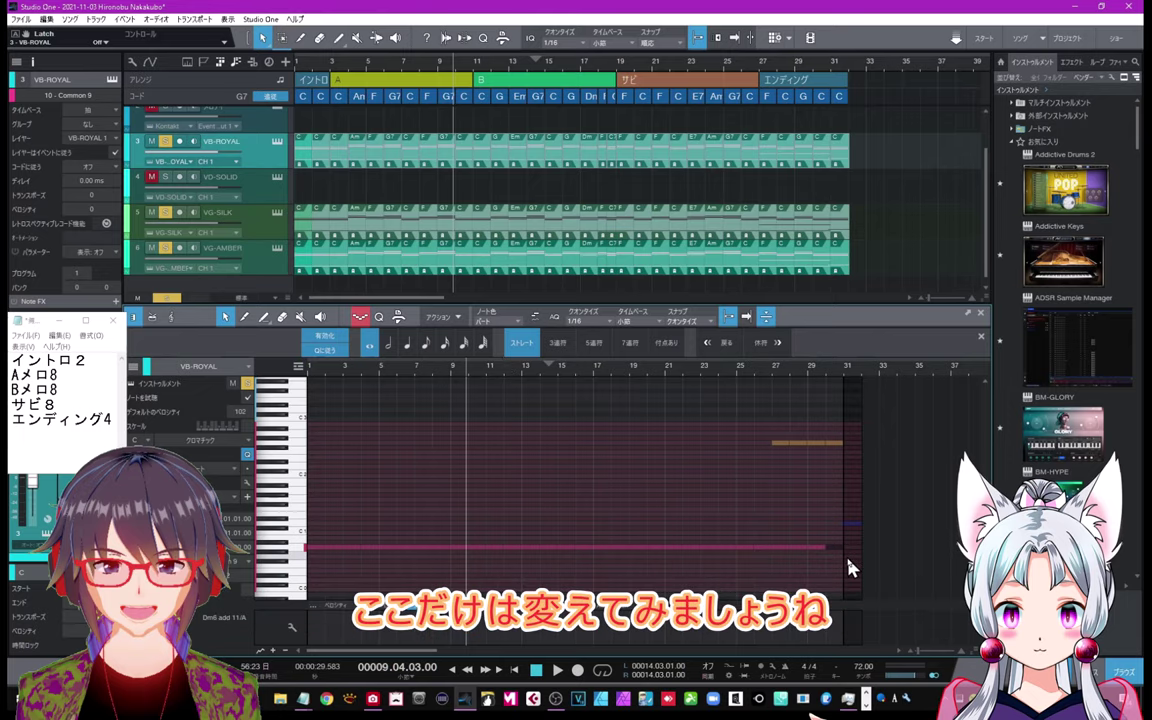
drag(853, 443, 753, 463)
key(Delete)
drag(858, 547, 840, 547)
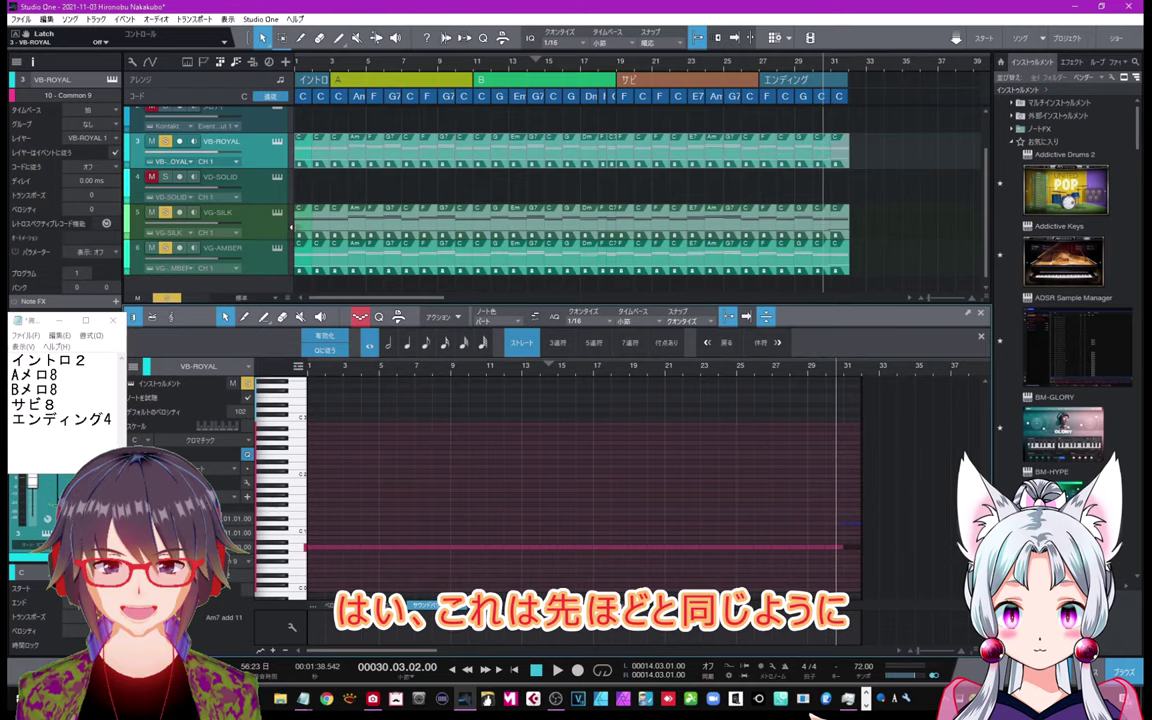
Step: Open the VB-ROYAL instrument and audition the Common 2, Common 3, Common 4 and Common 1 phrases with Latch on
click(278, 147)
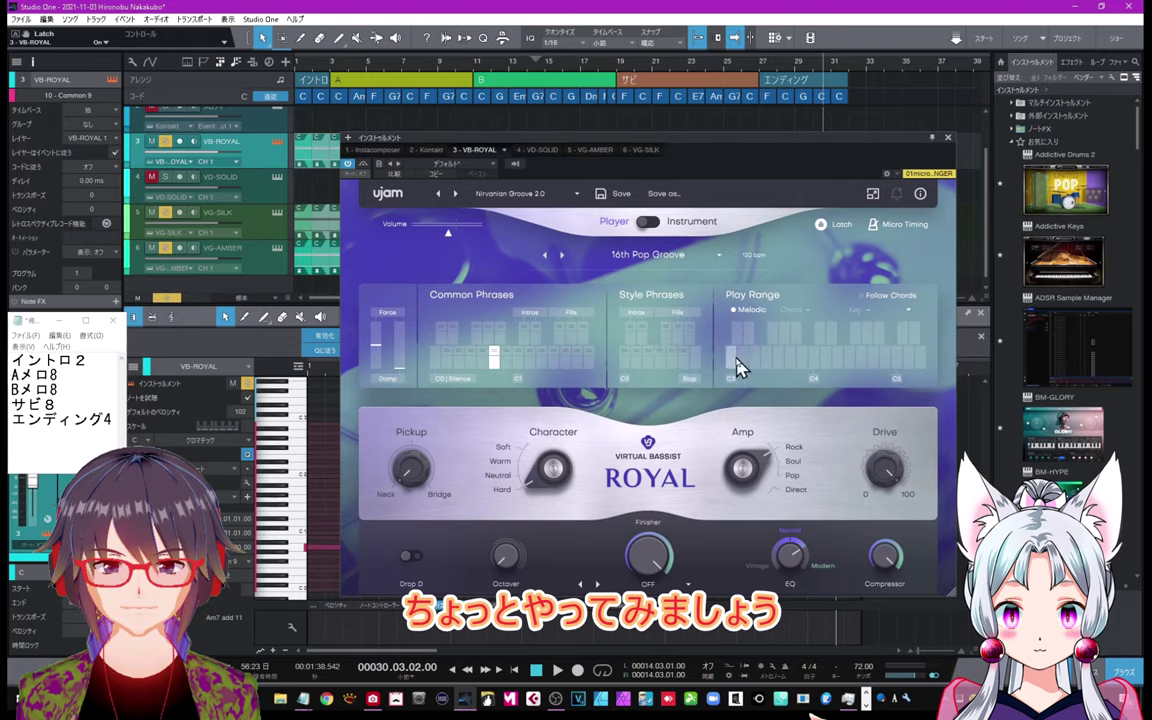
click(447, 366)
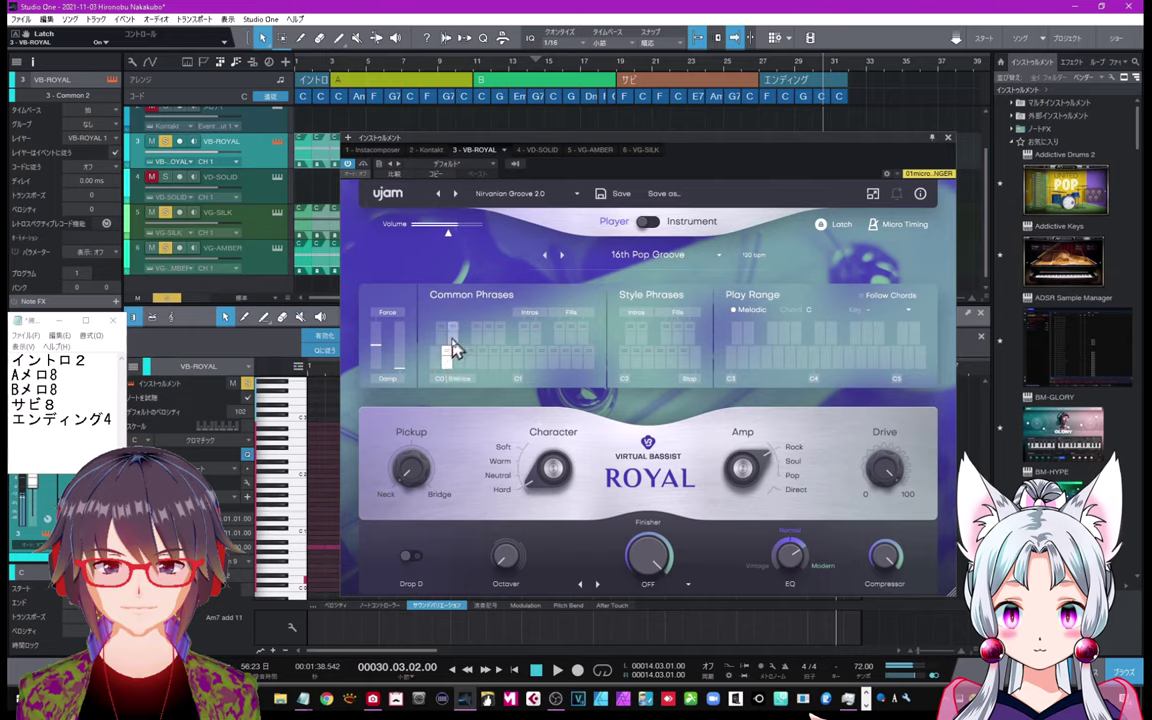
click(454, 338)
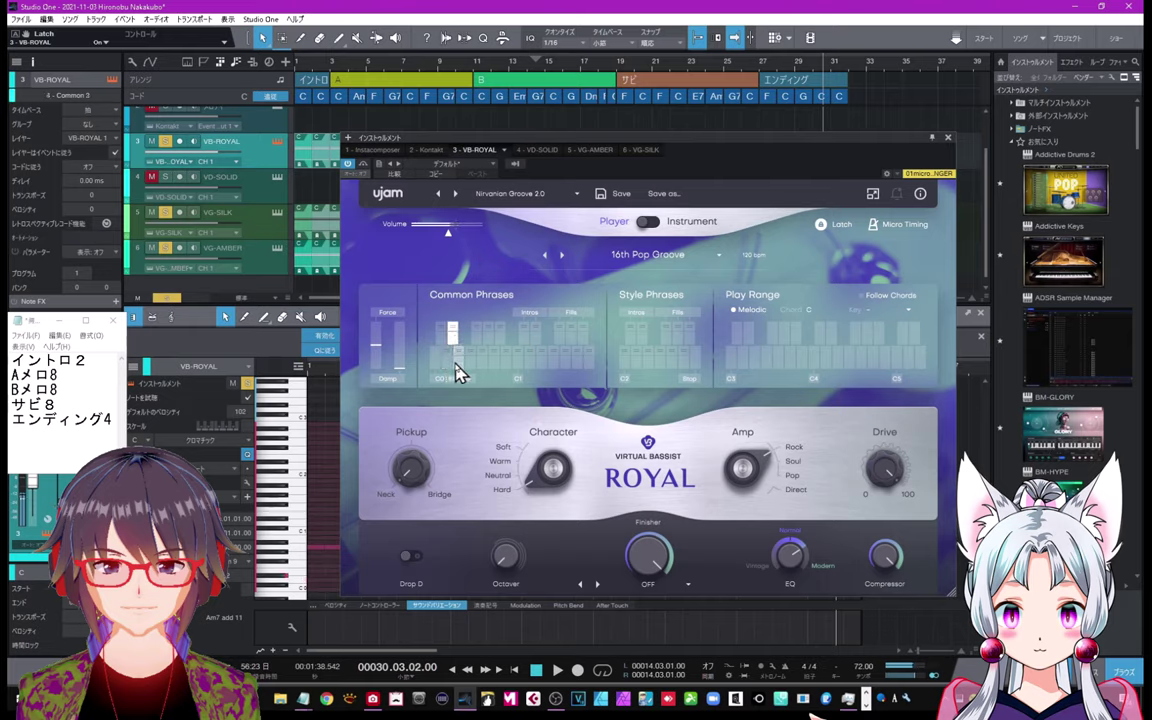
click(457, 366)
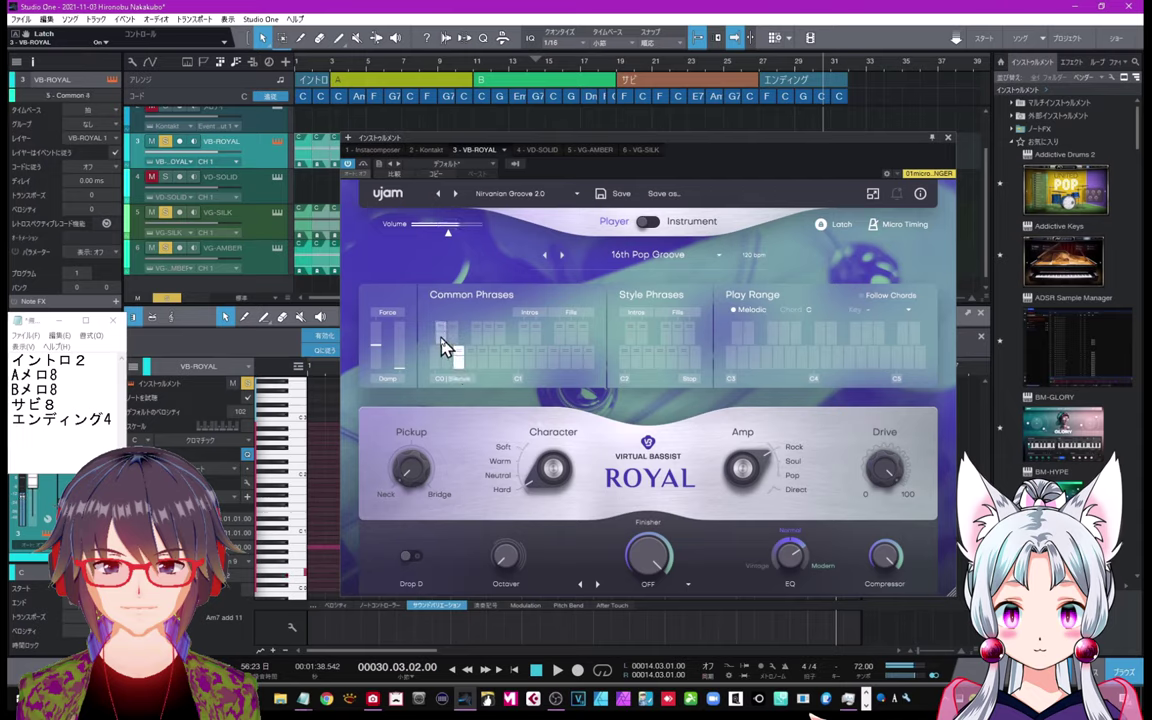
click(448, 362)
click(445, 343)
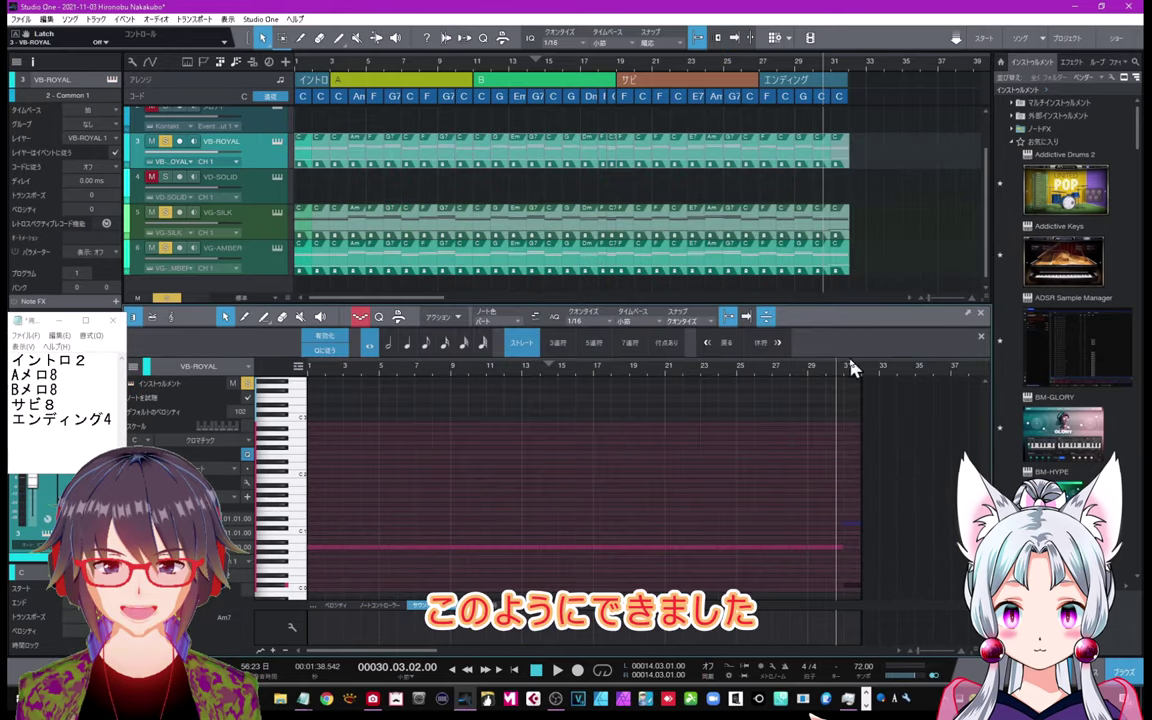
Step: Delete the leftover Common 13 key switch note around bar 31 of the VB-ROYAL part
drag(860, 383, 663, 558)
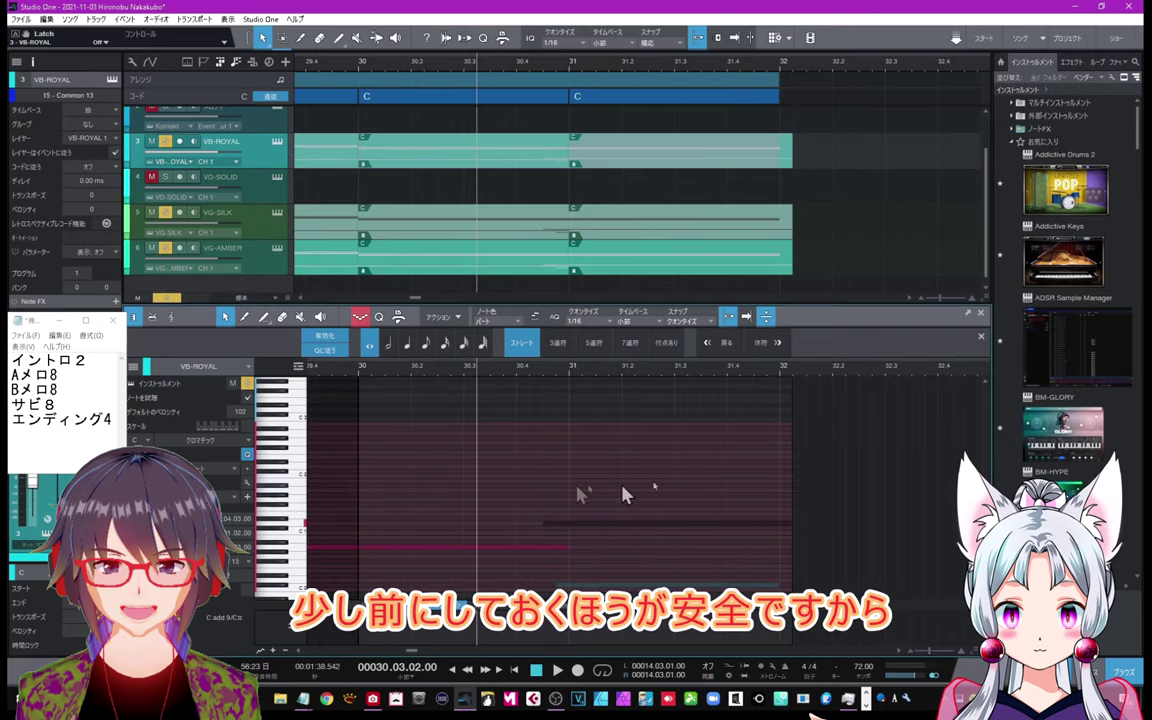
click(680, 524)
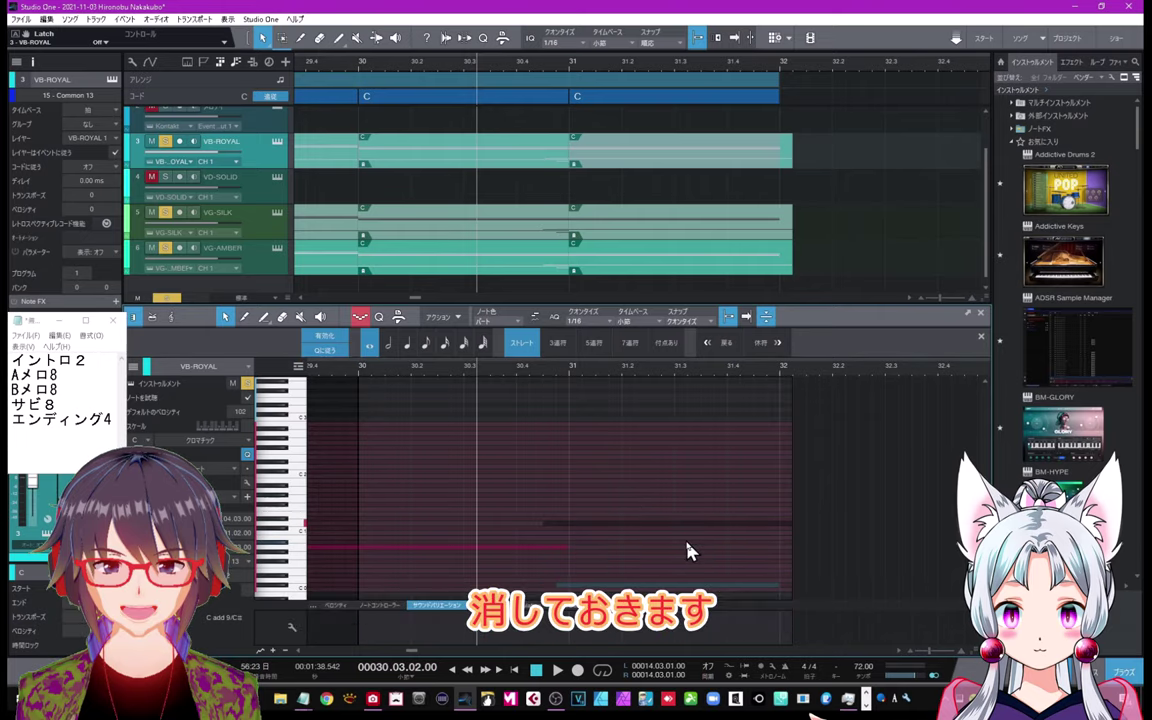
key(Delete)
key(w)
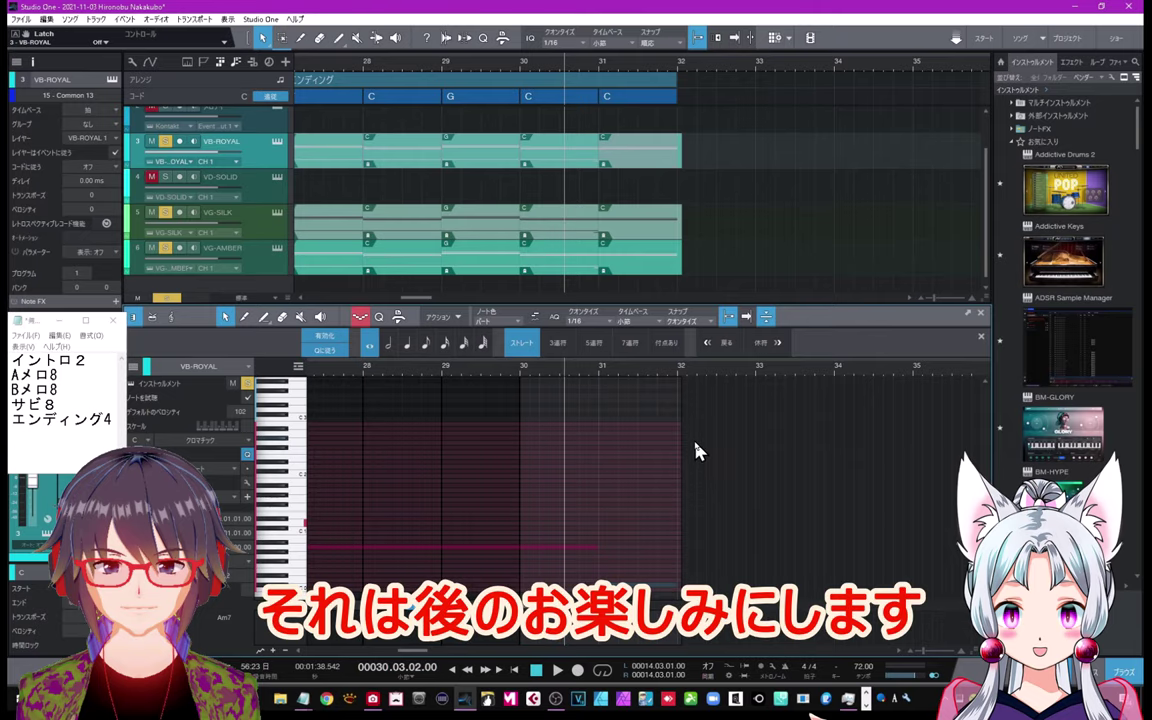
Step: Open the VD-SOLID drummer and audition a verse phrase of the 101 bpm - Funky R&B - 2.0 style with Latch
scroll(481, 247, down, 4)
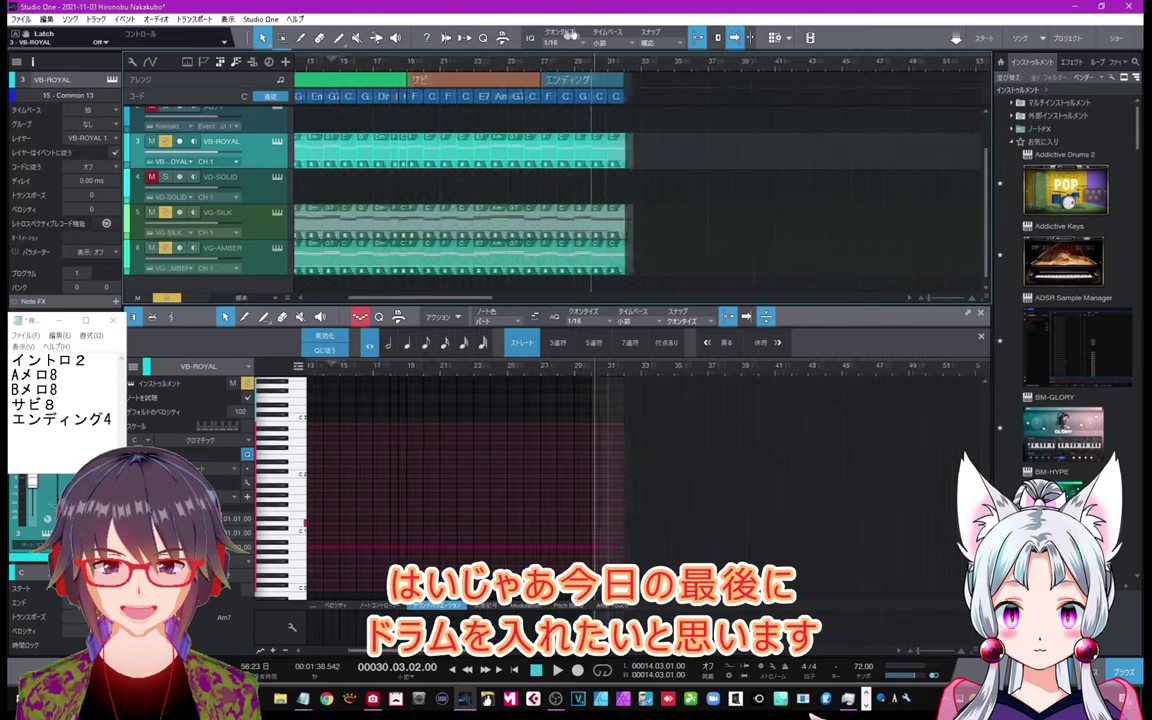
scroll(460, 63, up, 3)
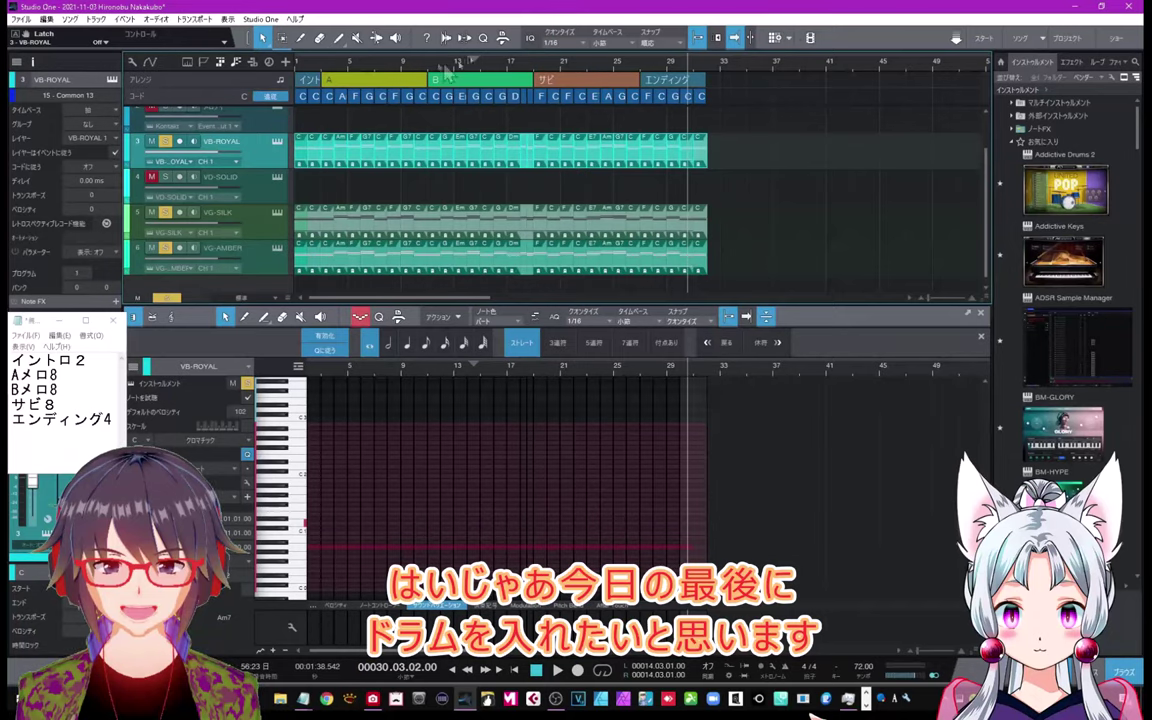
scroll(330, 78, up, 3)
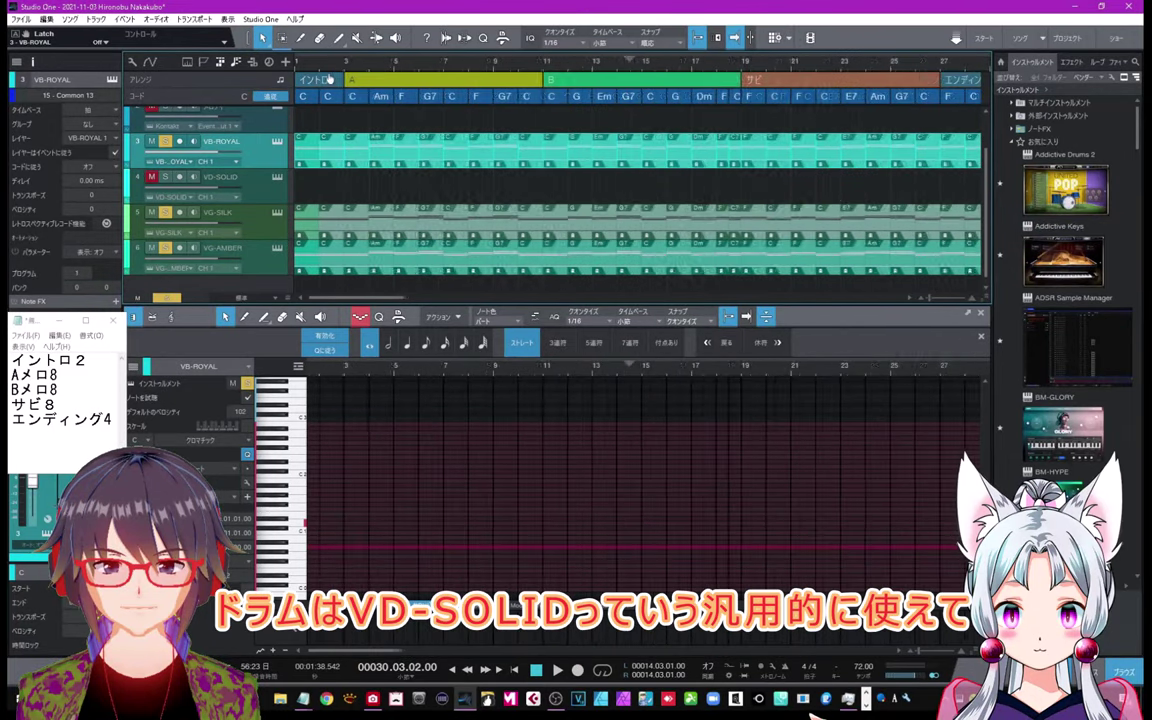
scroll(330, 78, down, 2)
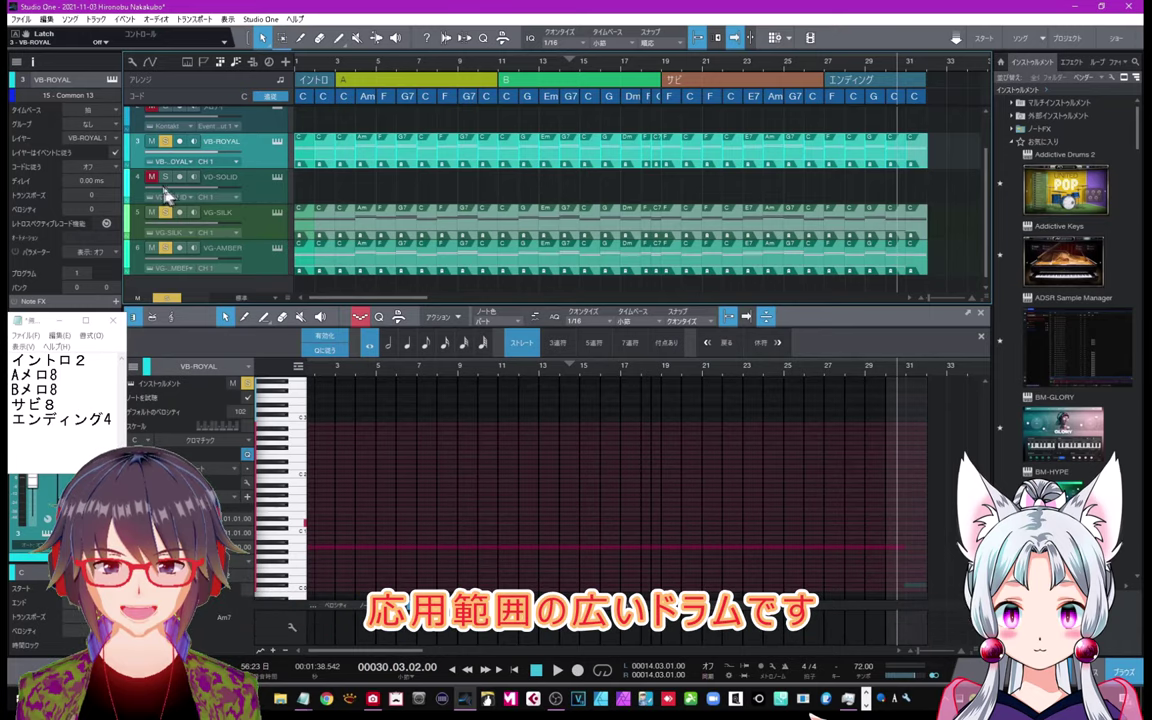
click(278, 179)
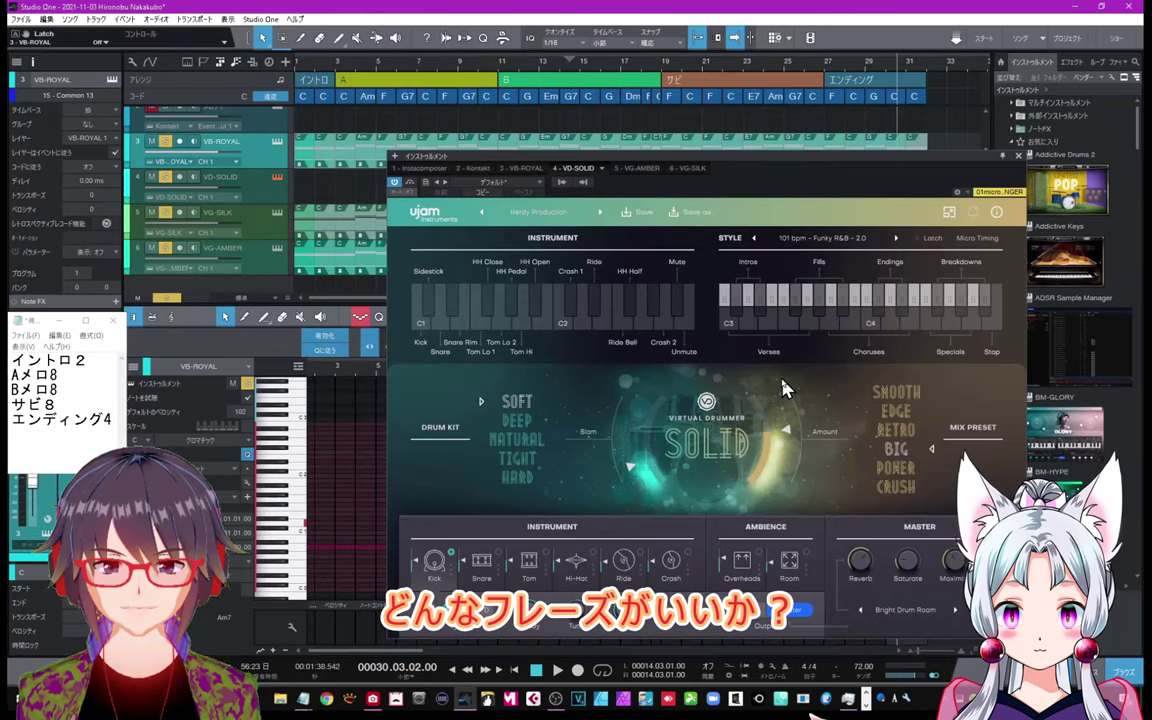
click(922, 240)
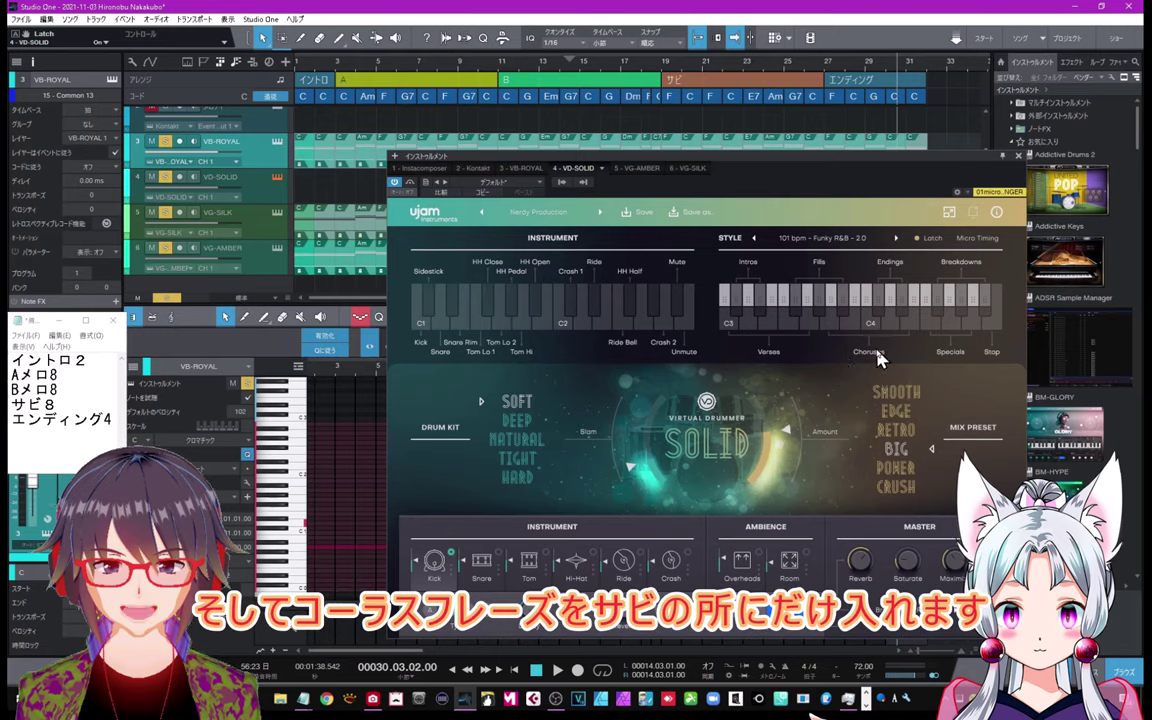
click(766, 327)
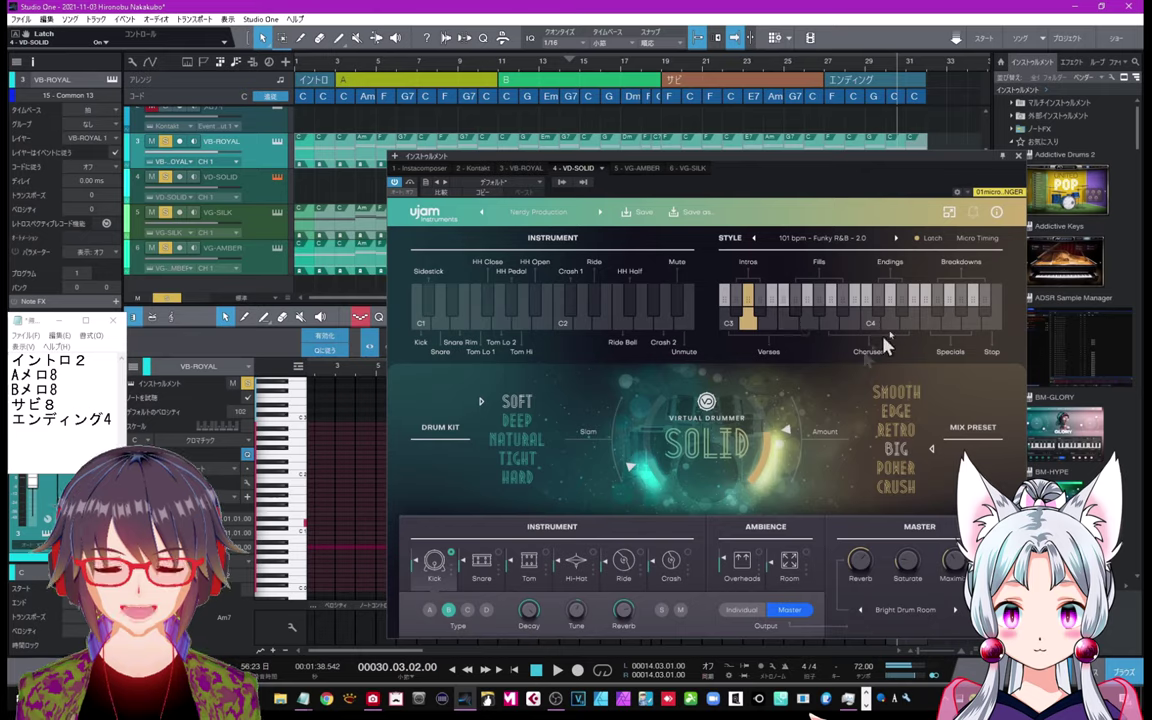
click(924, 239)
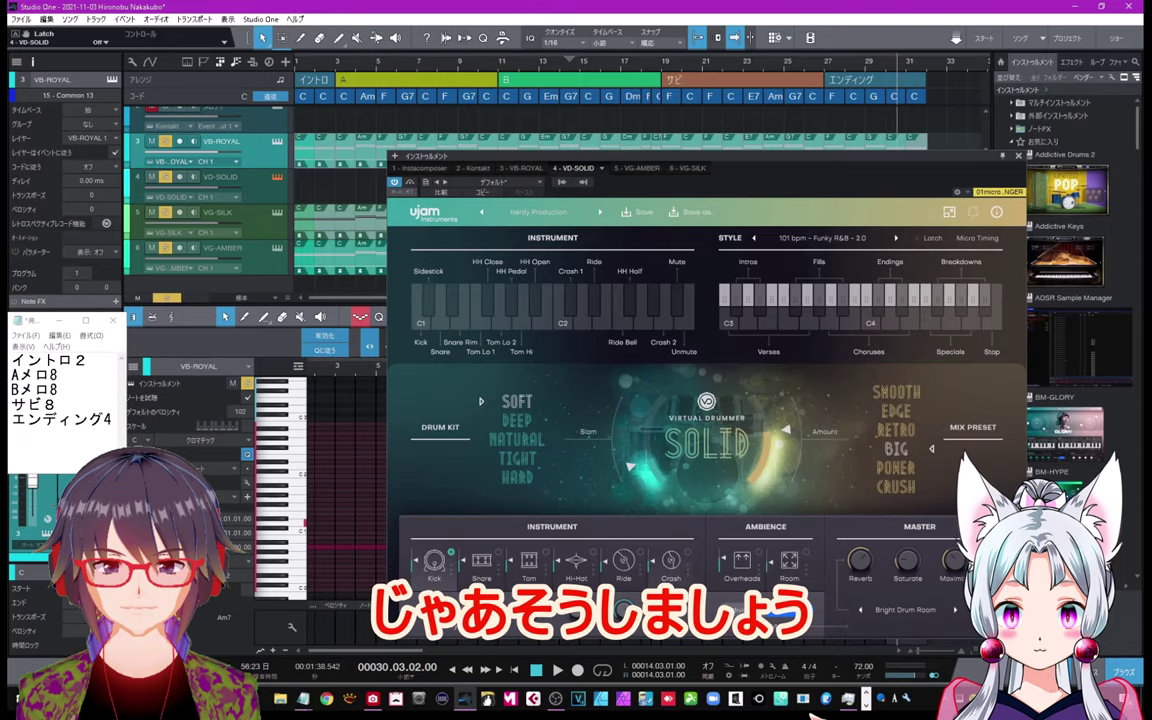
Step: Play the song from the start while comparing VD-SOLID styles, choose 95 bpm - Funky Pop Rock - 2.0, and stop playback
key(Home)
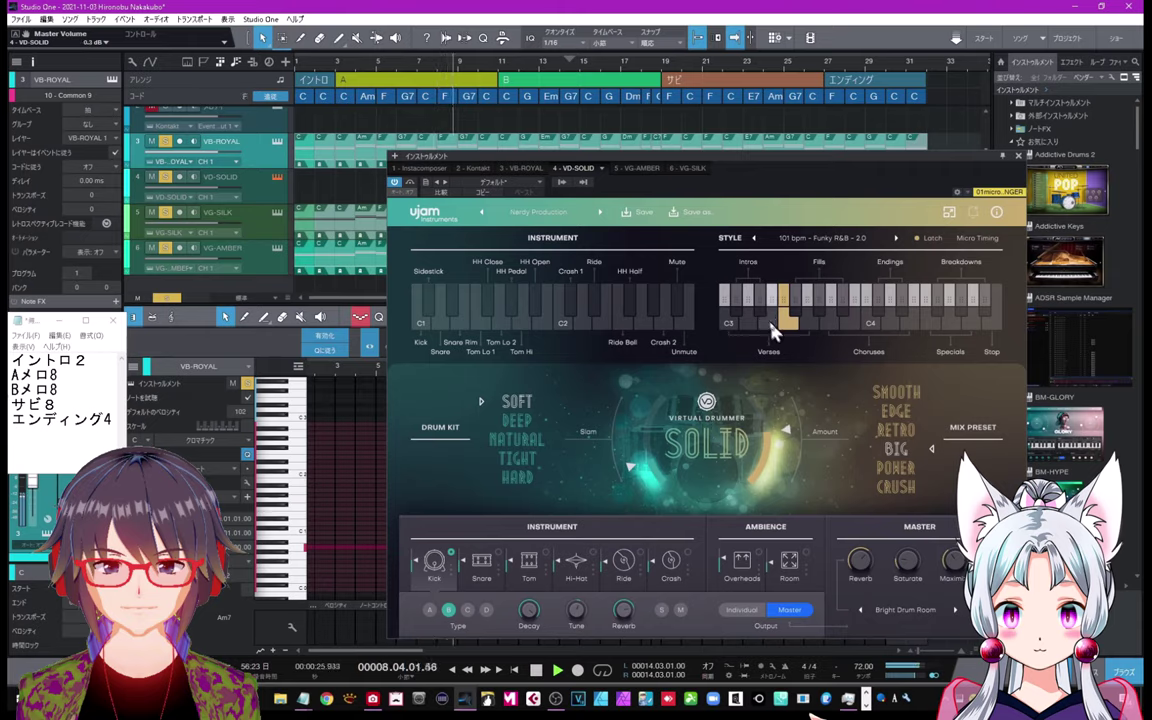
click(896, 241)
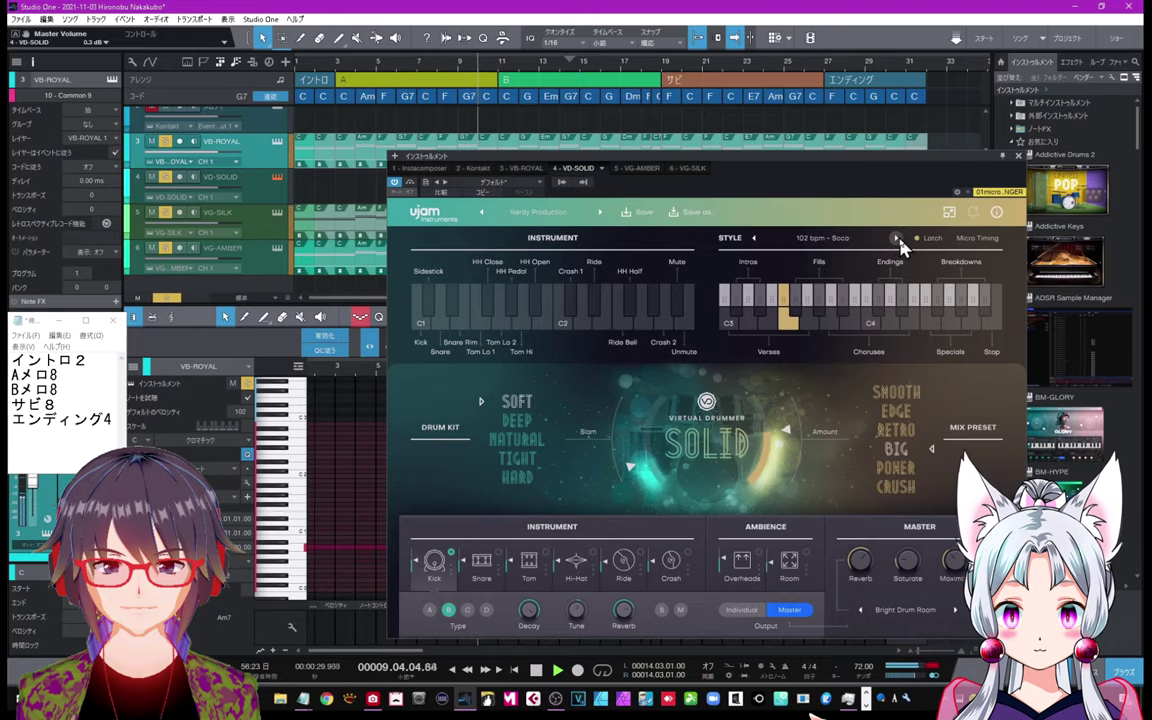
click(896, 241)
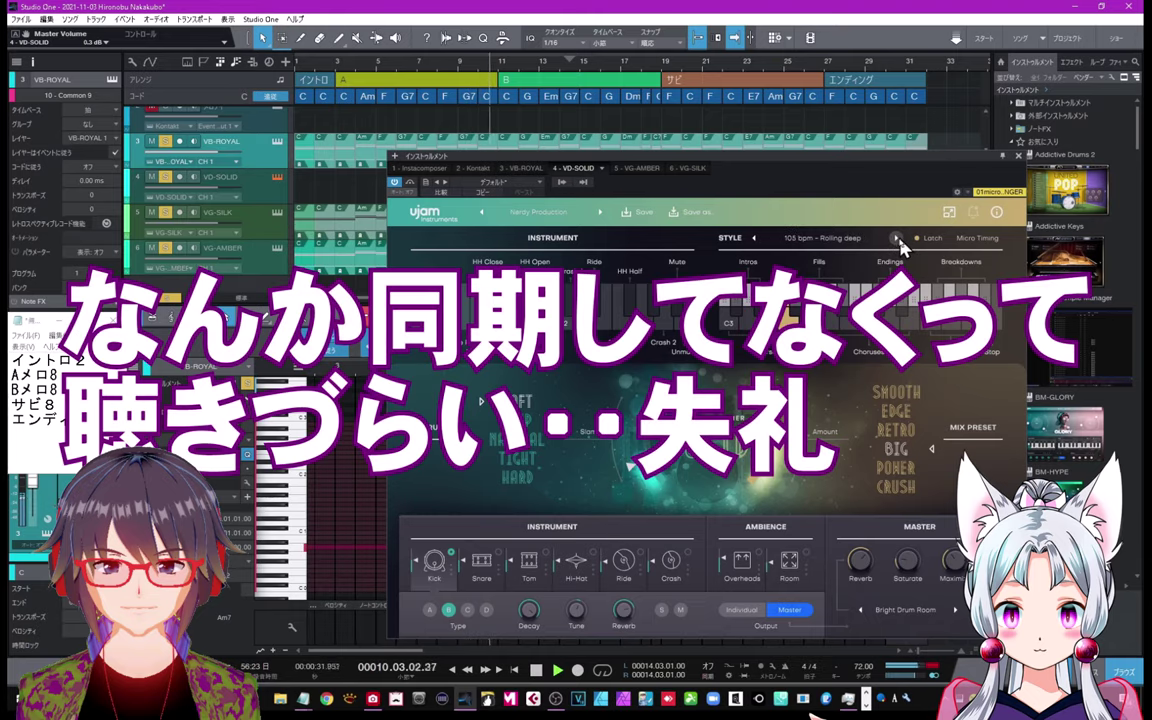
click(897, 241)
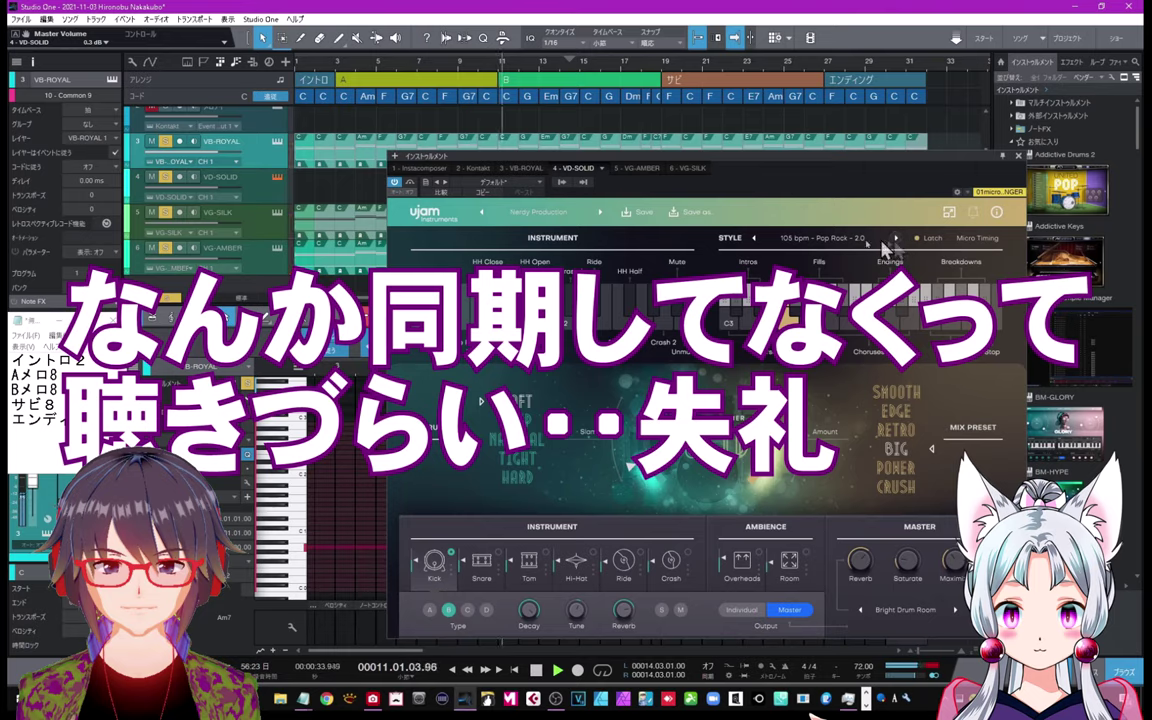
click(754, 240)
click(754, 240)
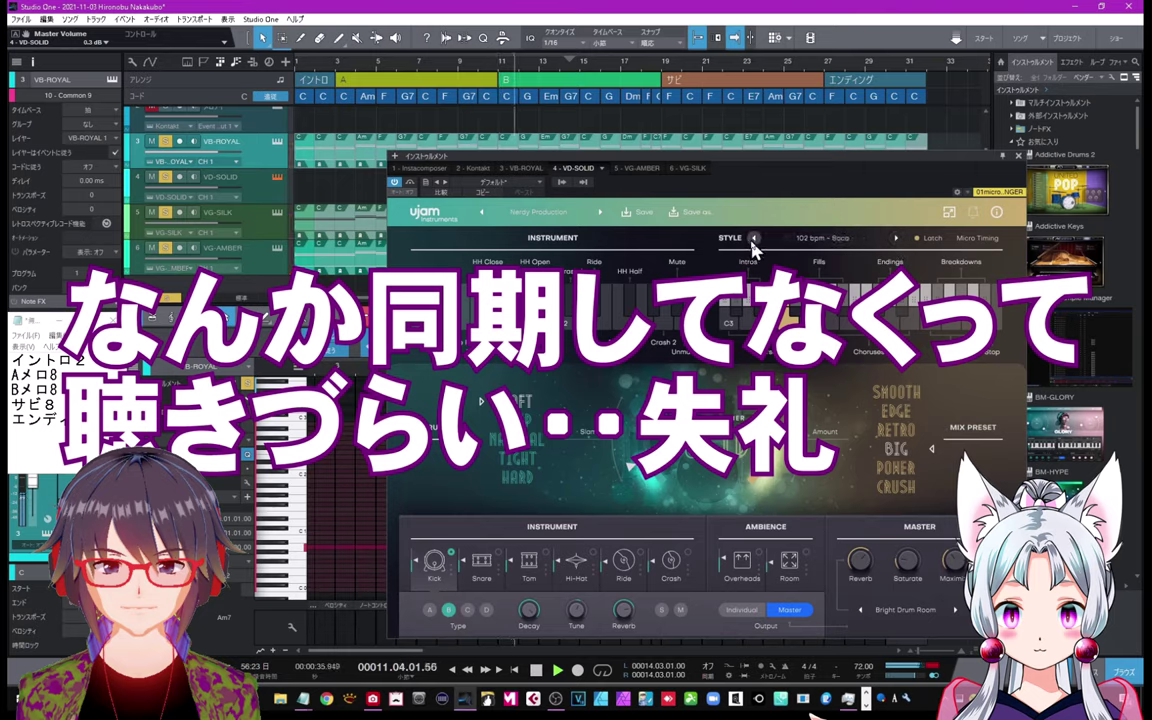
click(754, 240)
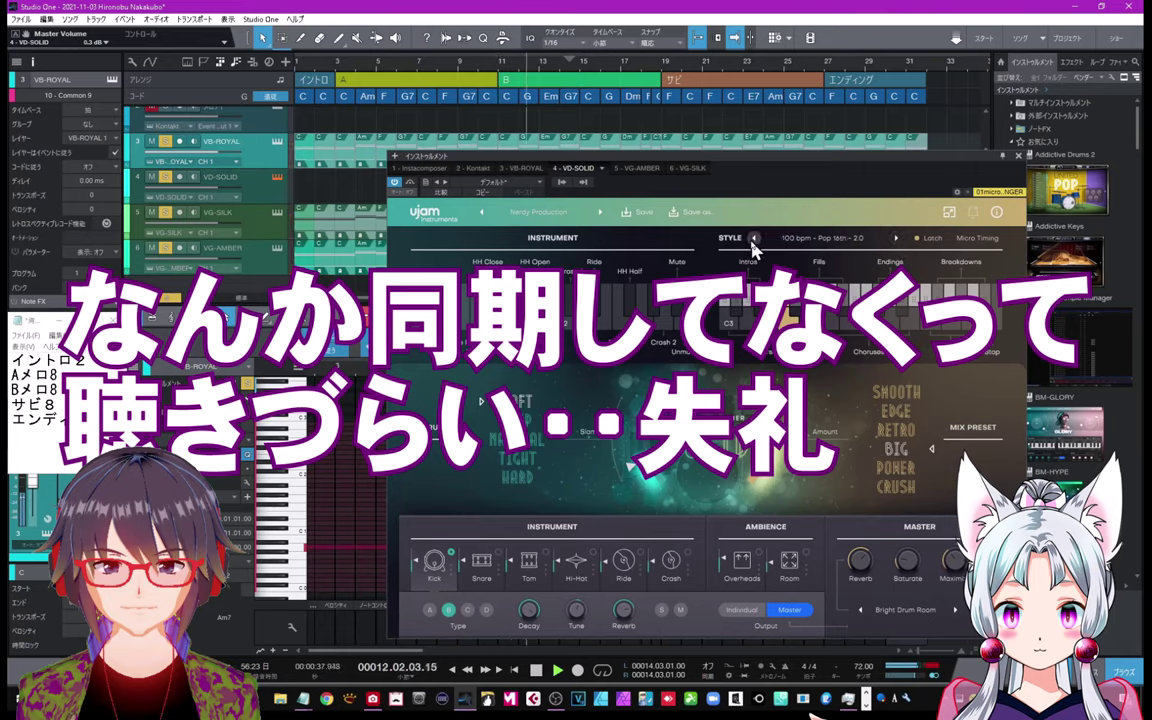
click(754, 240)
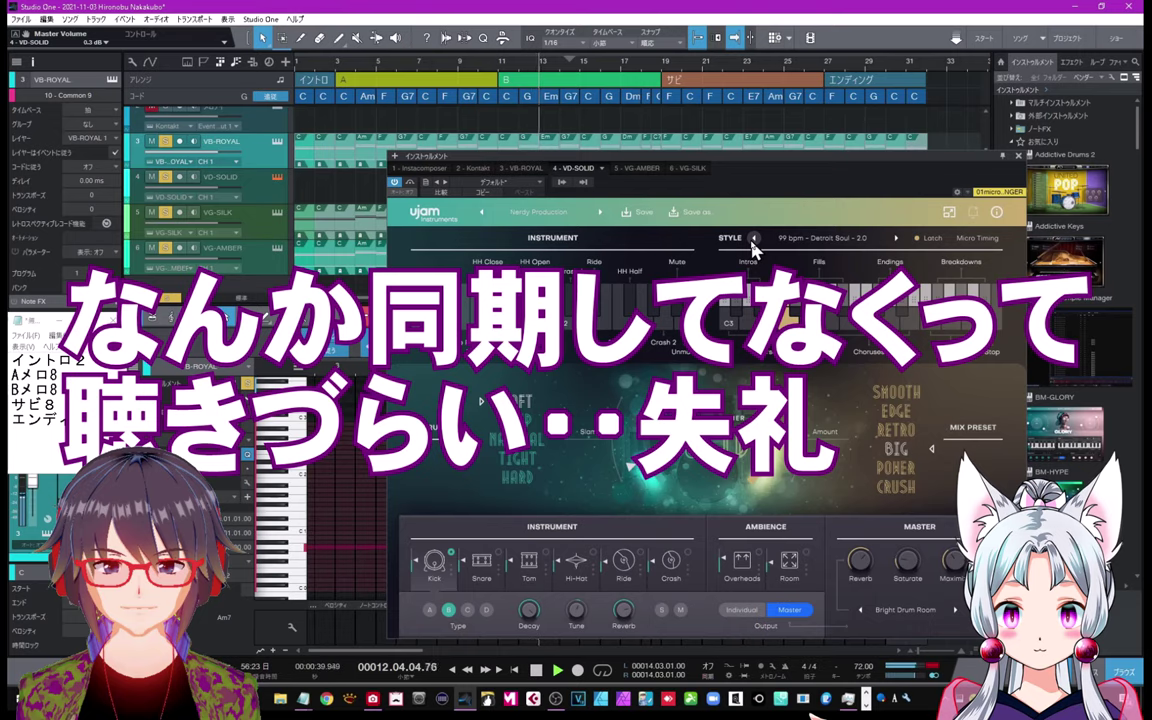
click(754, 240)
click(535, 671)
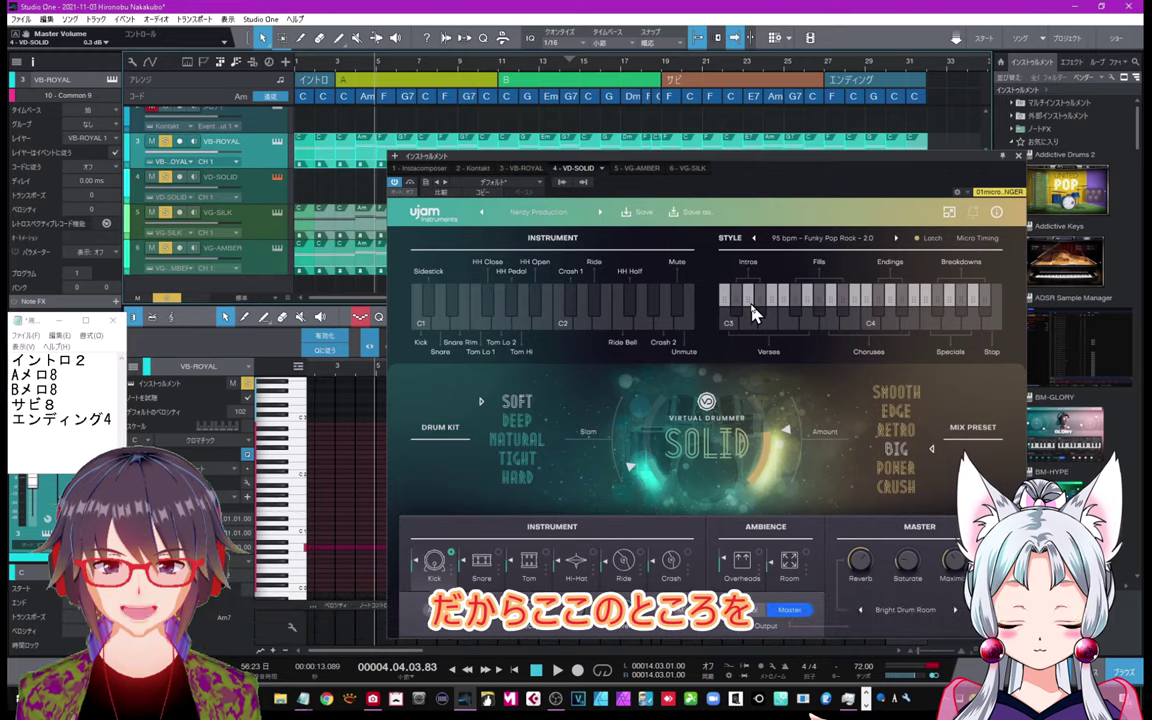
Step: Place the D3 verse phrase of VD-SOLID at bar 1 of its track and shorten the clip to the two-bar intro
drag(748, 298, 320, 202)
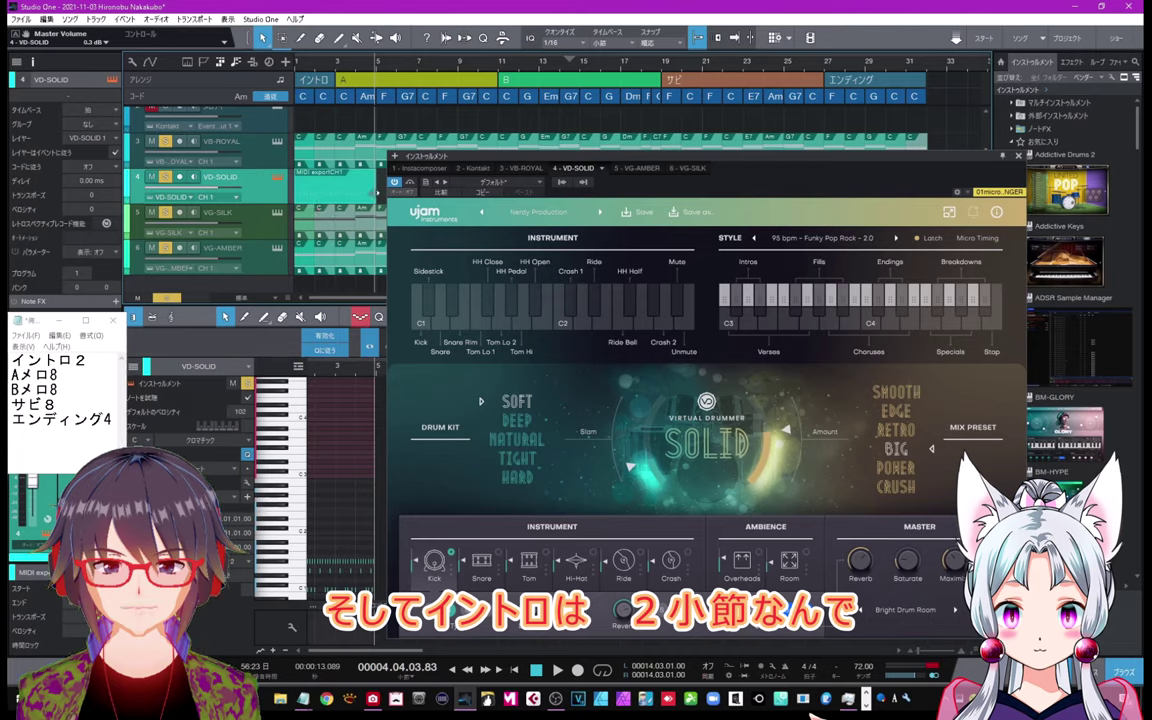
drag(350, 195, 338, 195)
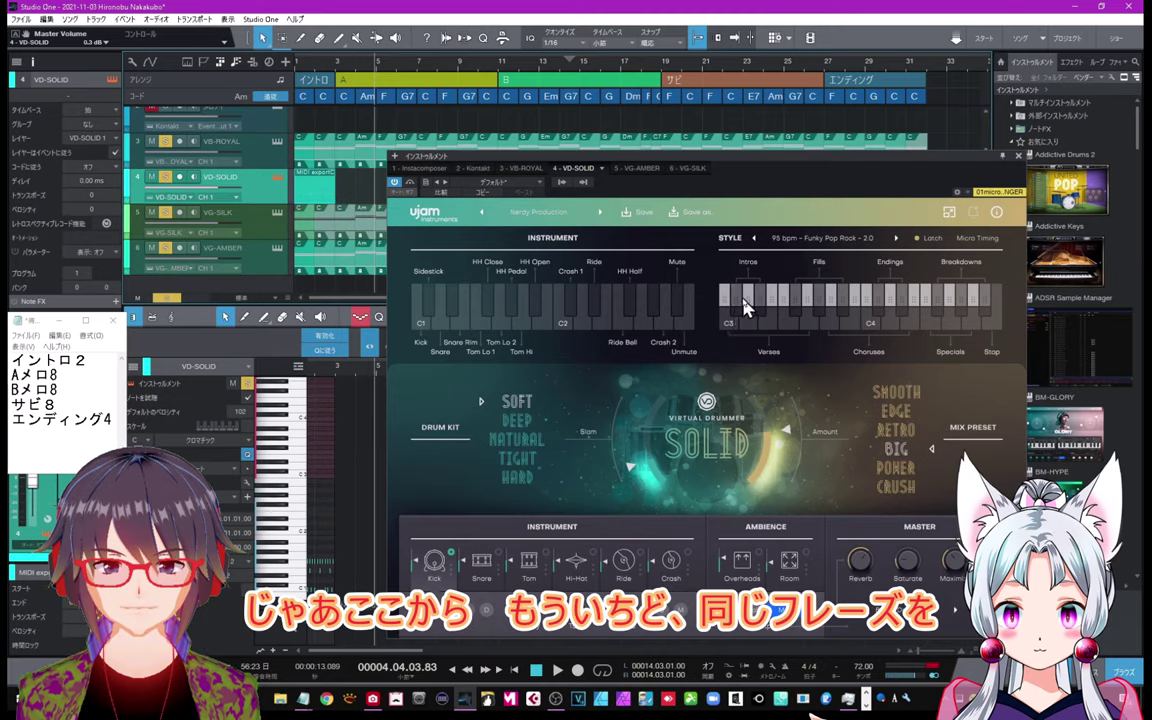
Step: Place the D3 verse phrase again at bar 3 and duplicate it three times to fill the A and B sections through bar 18
drag(753, 295, 366, 203)
drag(510, 160, 502, 220)
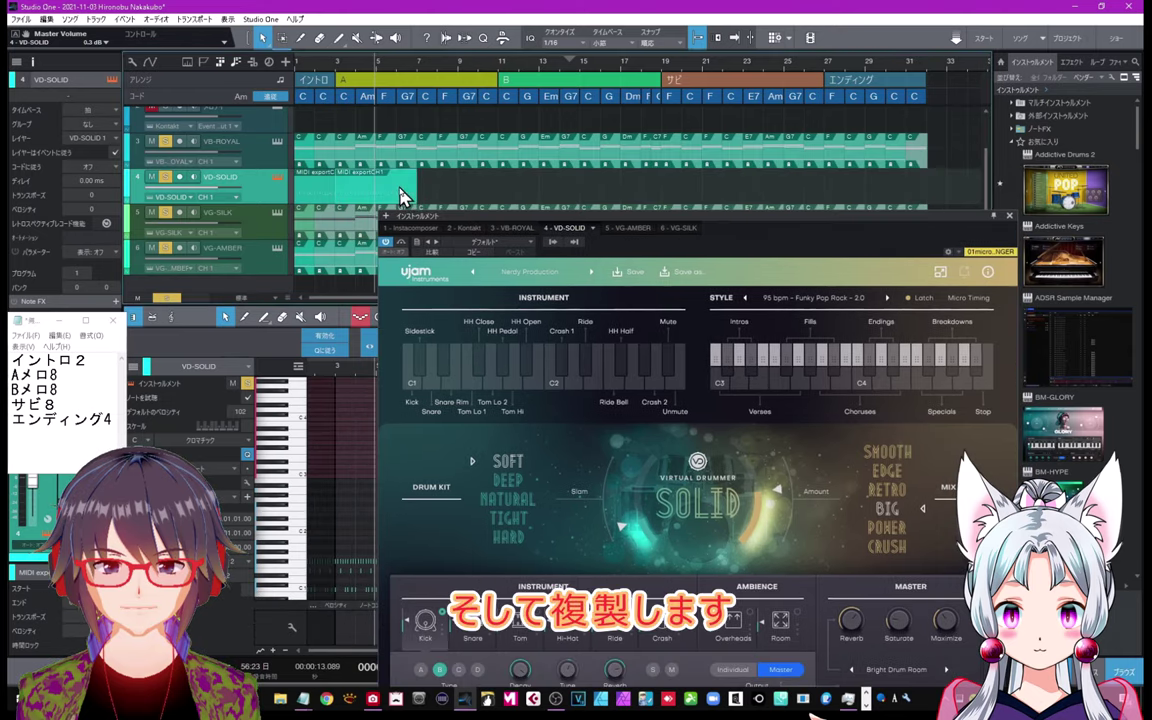
key(d)
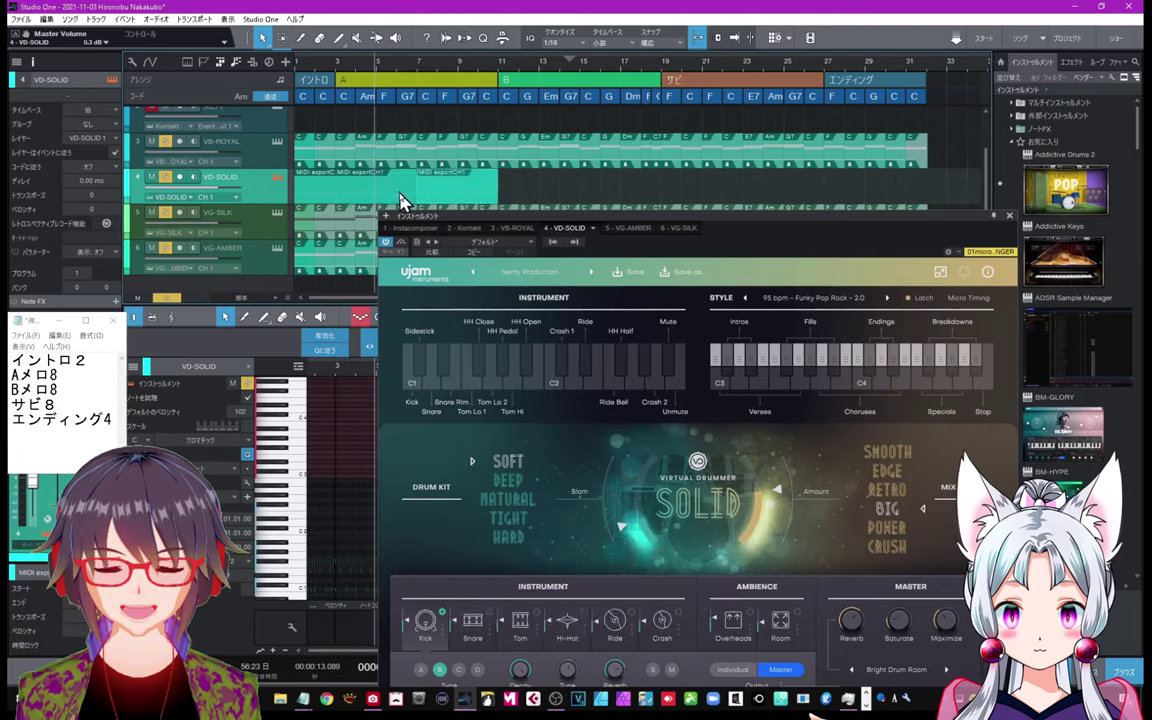
key(d)
key(d)
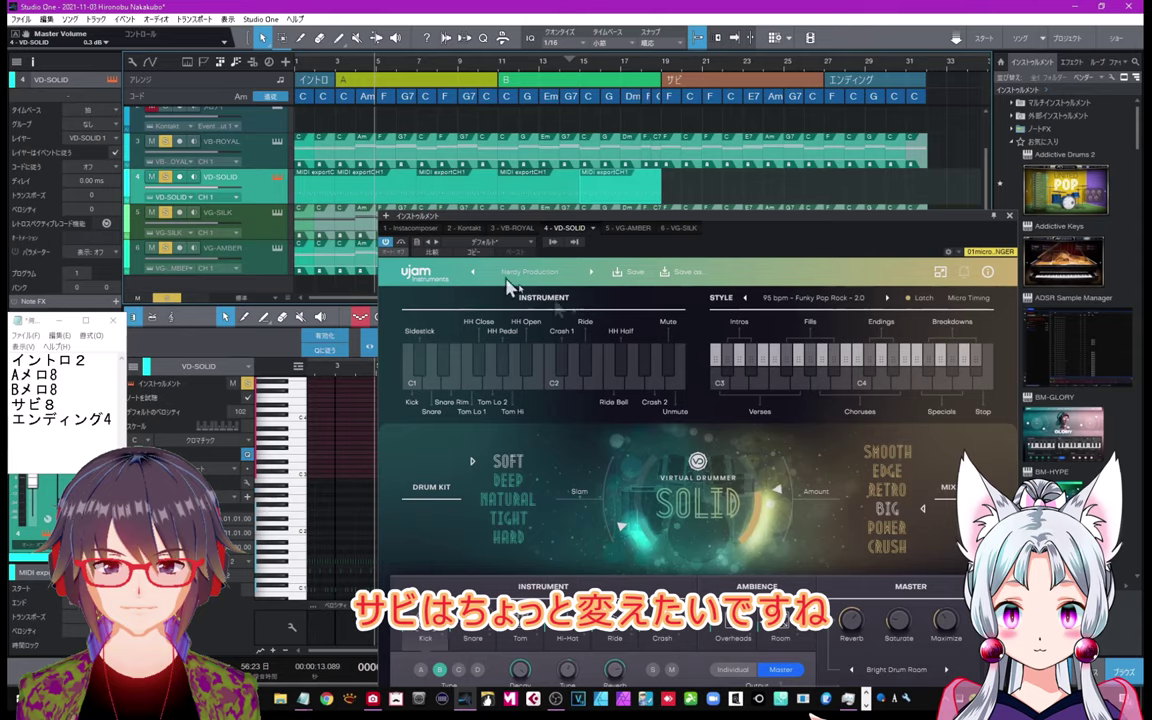
Step: Audition the B3 chorus phrase, turn Latch off, and place the phrase twice on the VD-SOLID track to fill the サビ section from bar 19
click(840, 392)
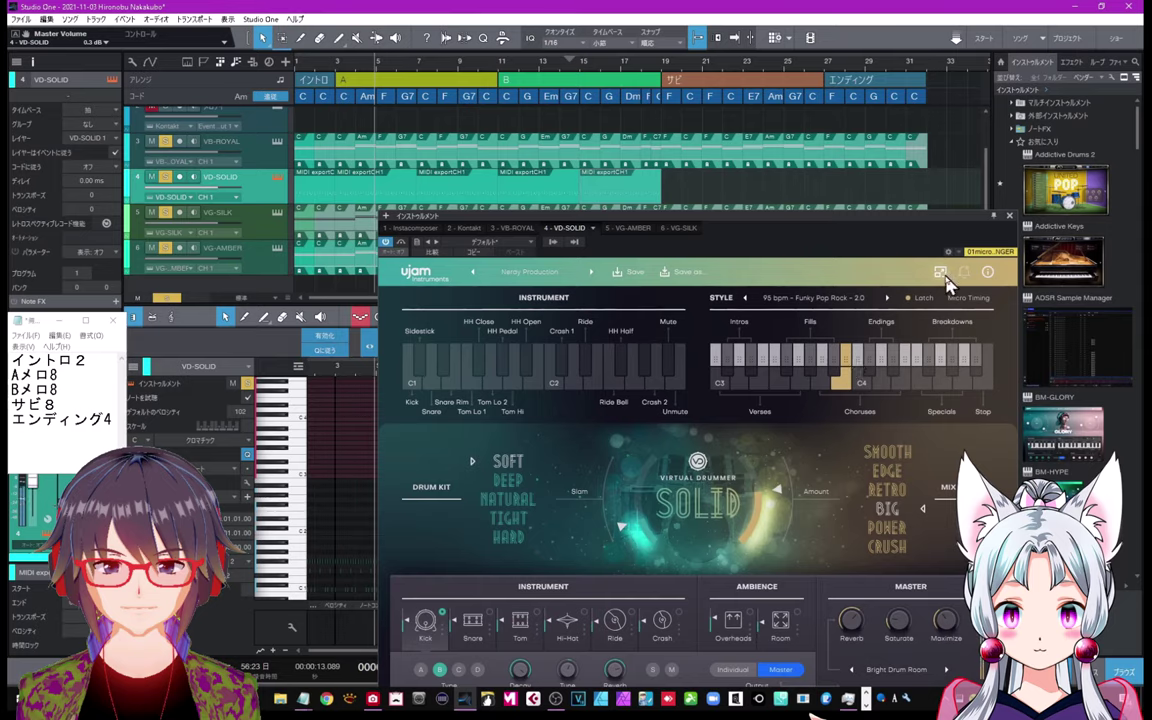
click(920, 298)
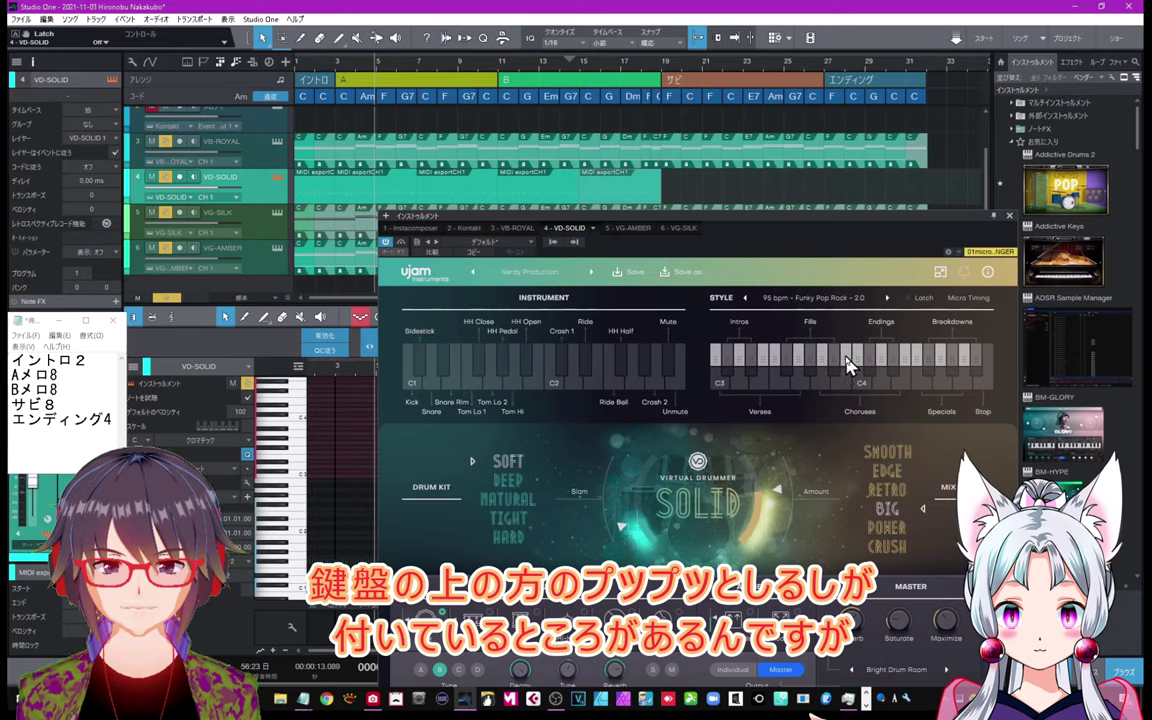
drag(847, 364, 688, 200)
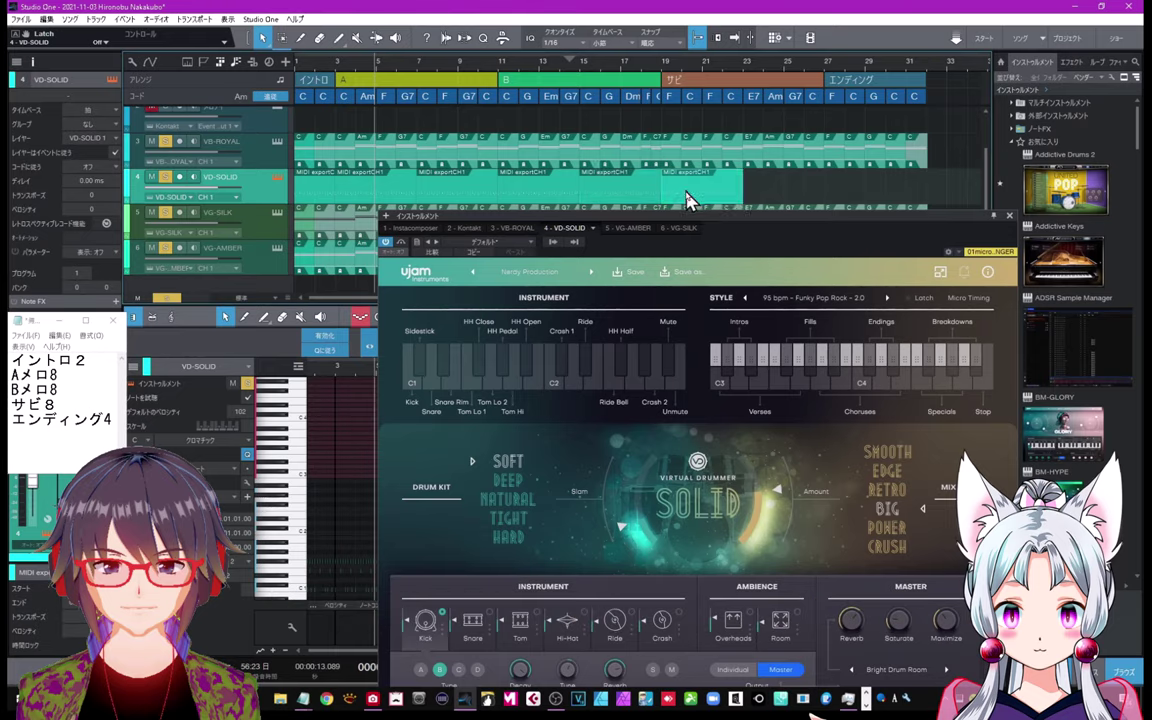
key(d)
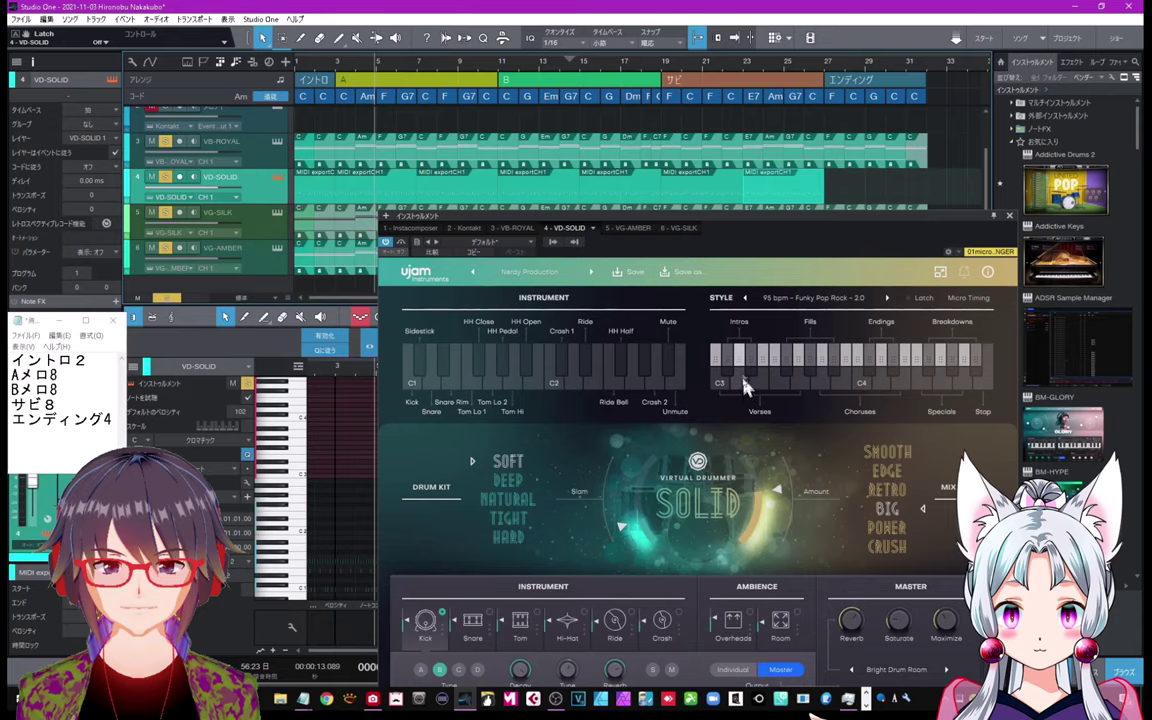
Step: Place the D3 verse phrase at bar 27 for the エンディング section and audition an Endings phrase in VD-SOLID
drag(741, 365, 856, 198)
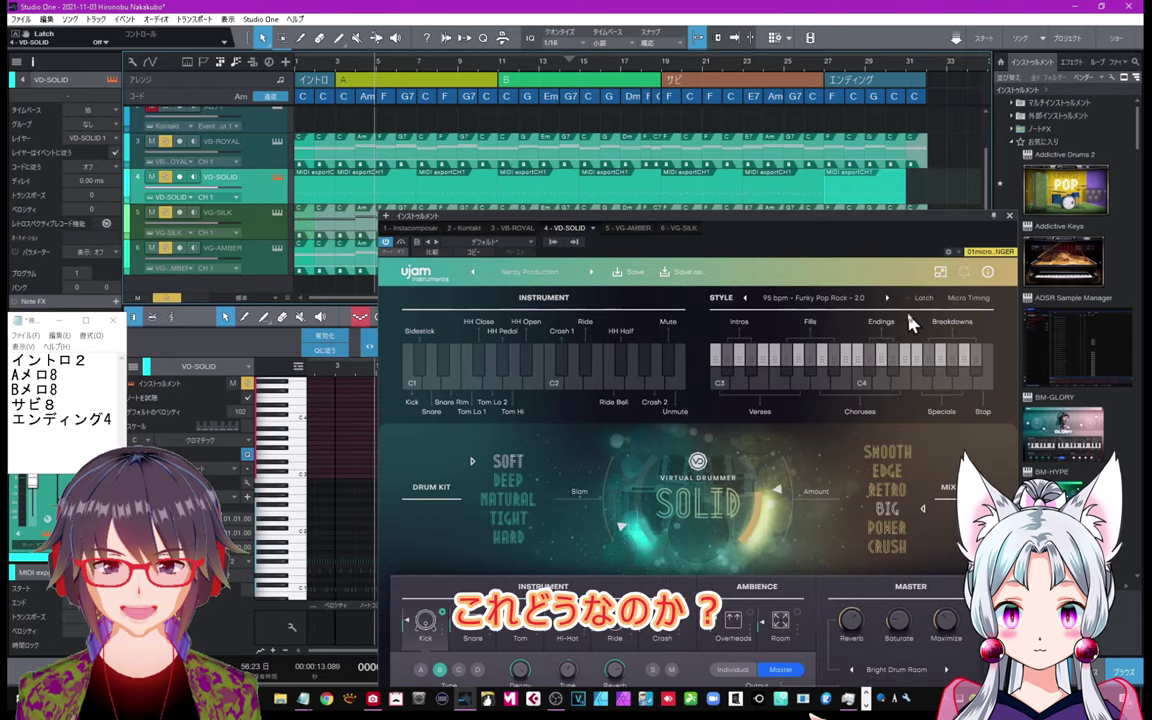
click(891, 372)
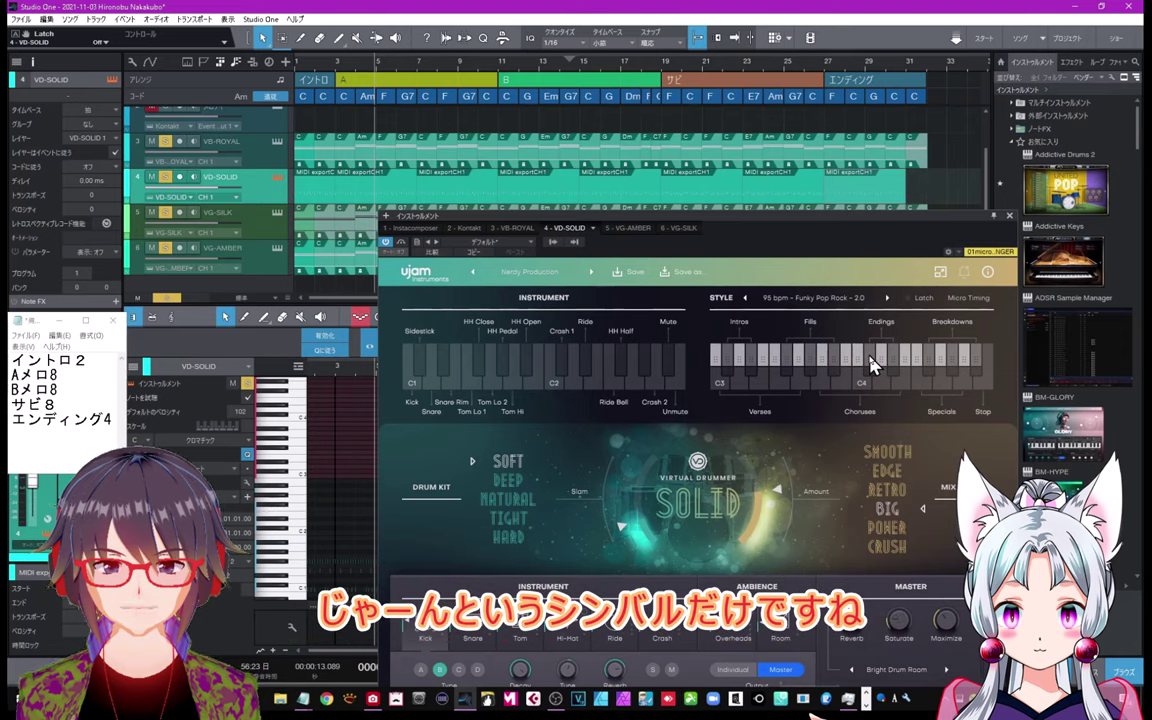
Step: Place an Endings phrase at bar 31 of the VD-SOLID track and a Fills phrase at bar 18, just before the サビ section
click(870, 360)
drag(870, 363, 927, 198)
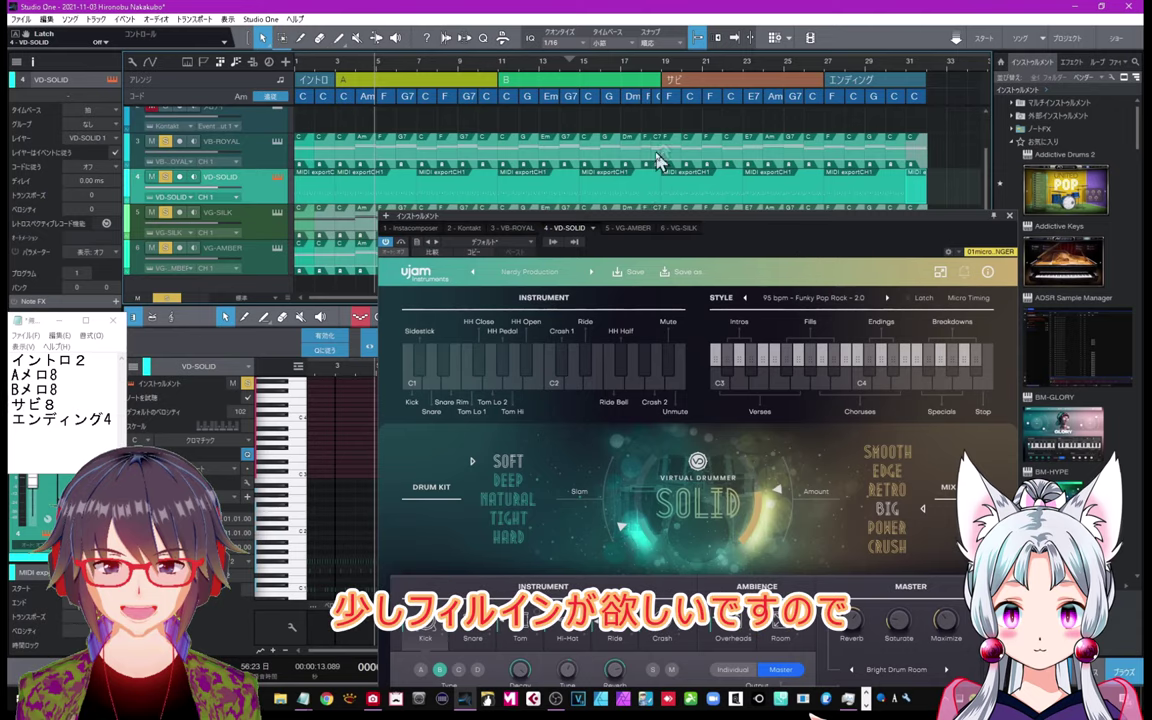
click(788, 381)
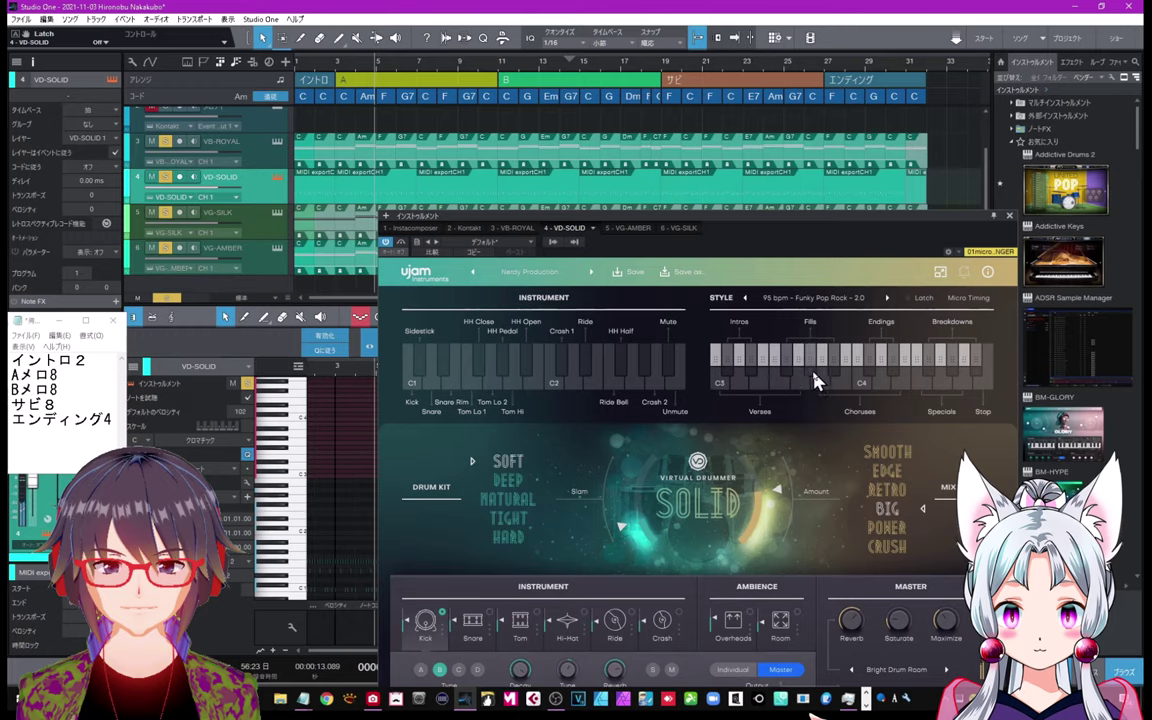
click(813, 372)
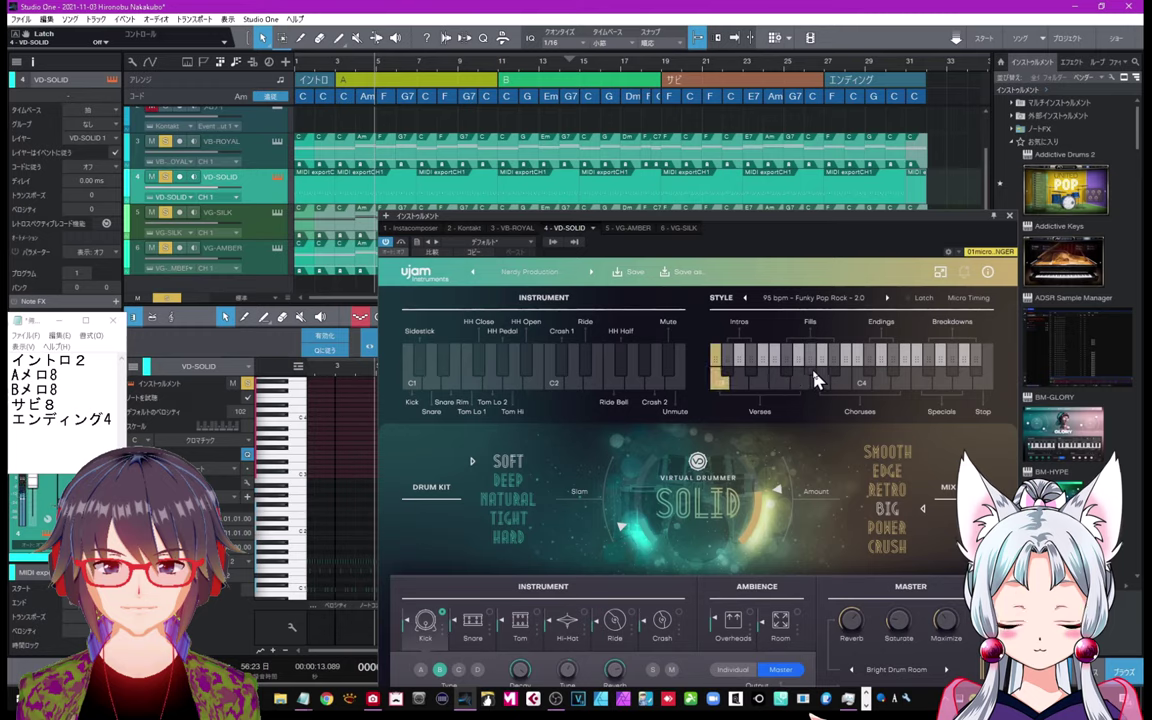
click(835, 380)
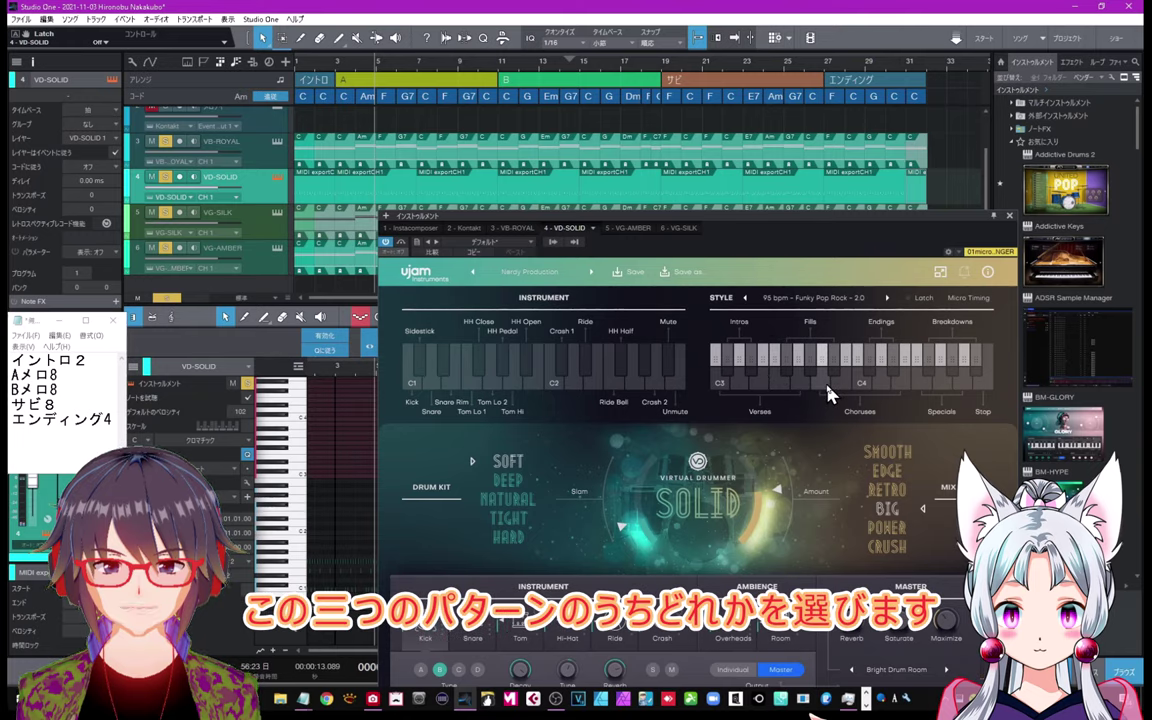
drag(810, 225, 812, 273)
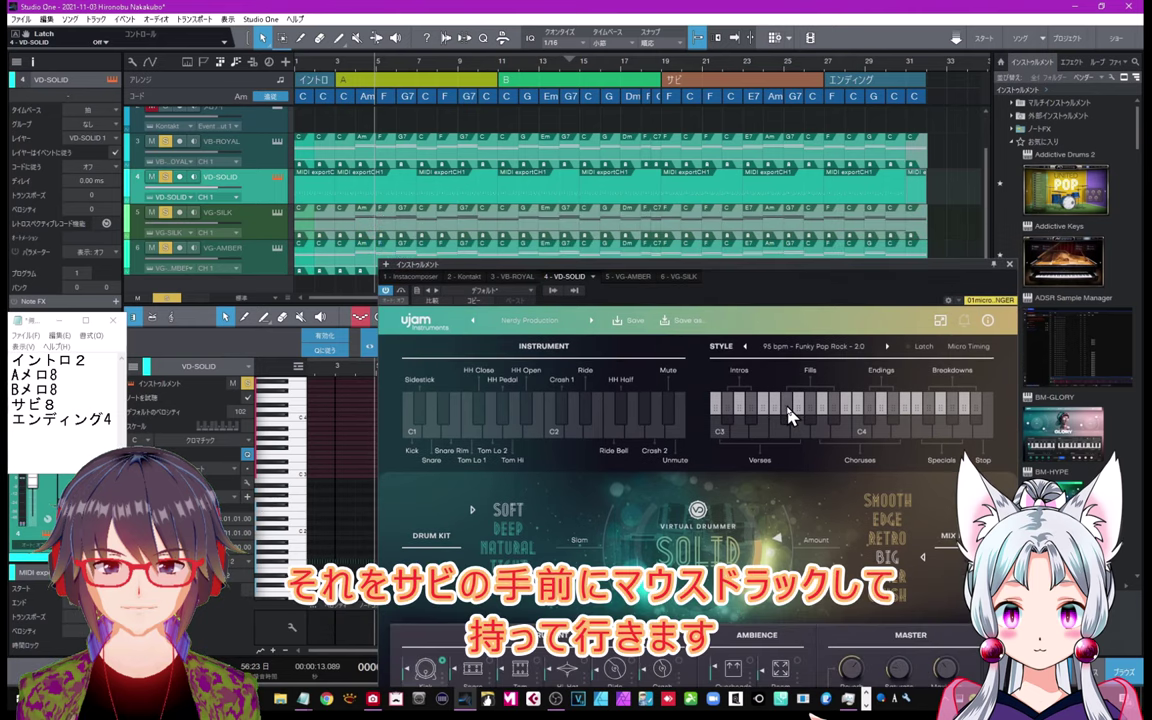
drag(789, 414, 660, 206)
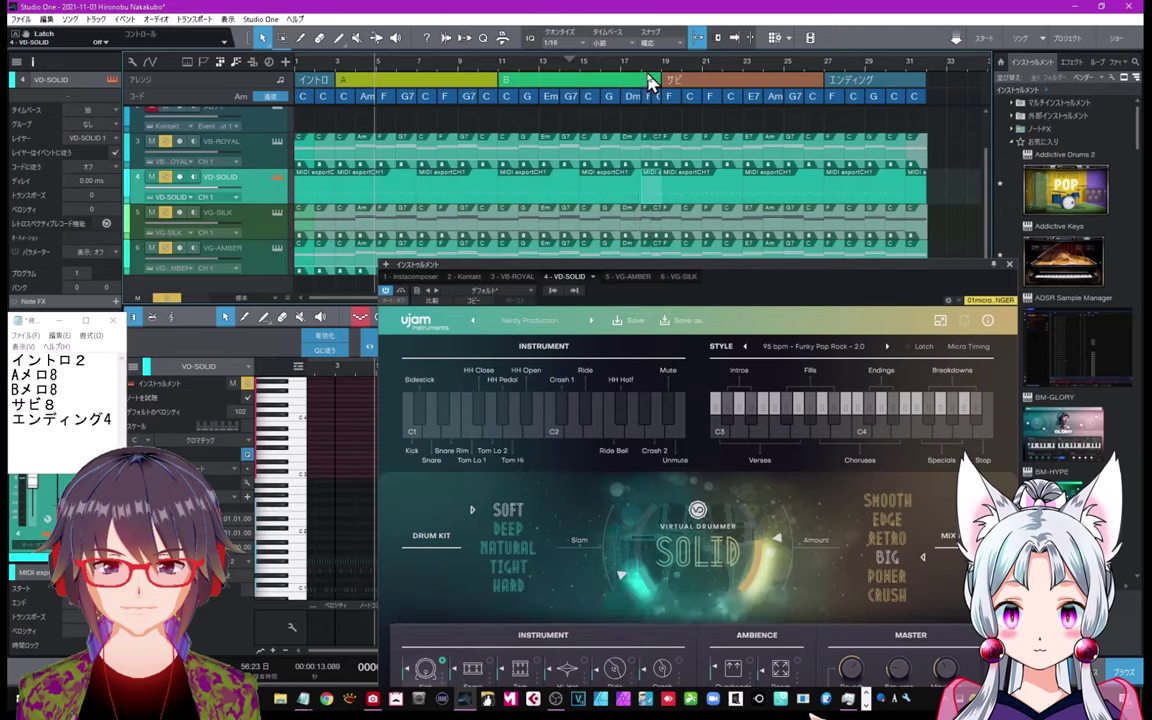
Step: Close the VD-SOLID instrument window and play back the arrangement
mouse_move(650, 69)
mouse_down()
mouse_move(648, 108)
mouse_move(651, 62)
mouse_up()
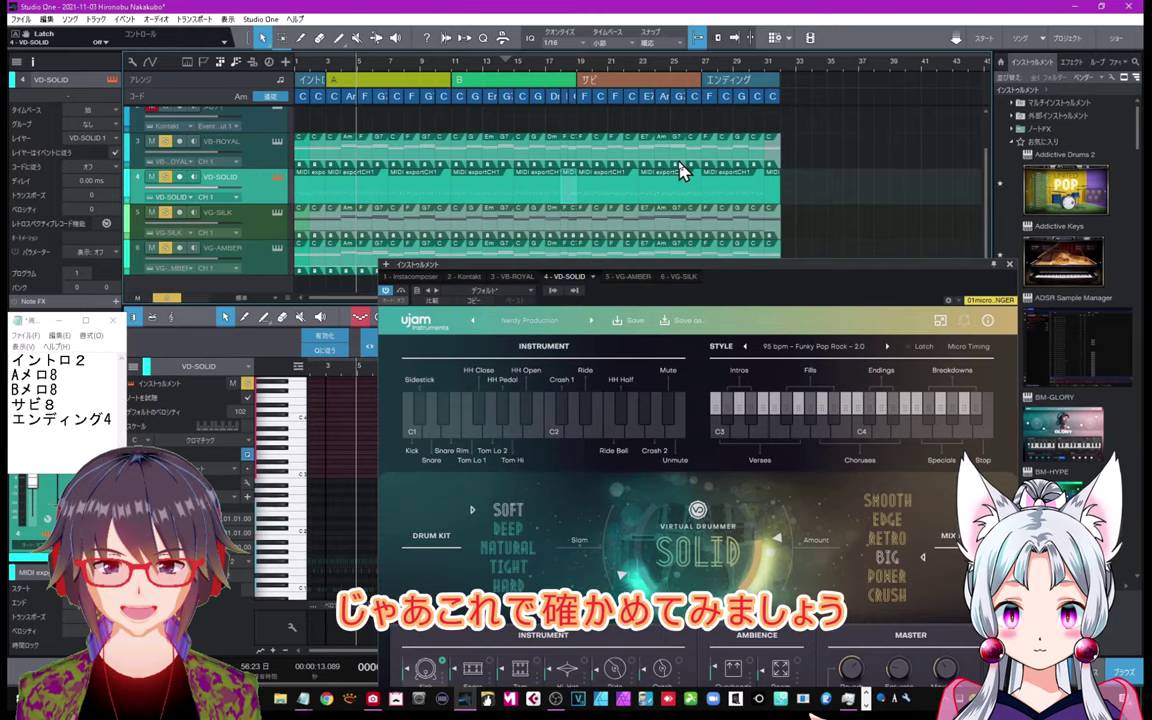
click(1008, 268)
click(558, 671)
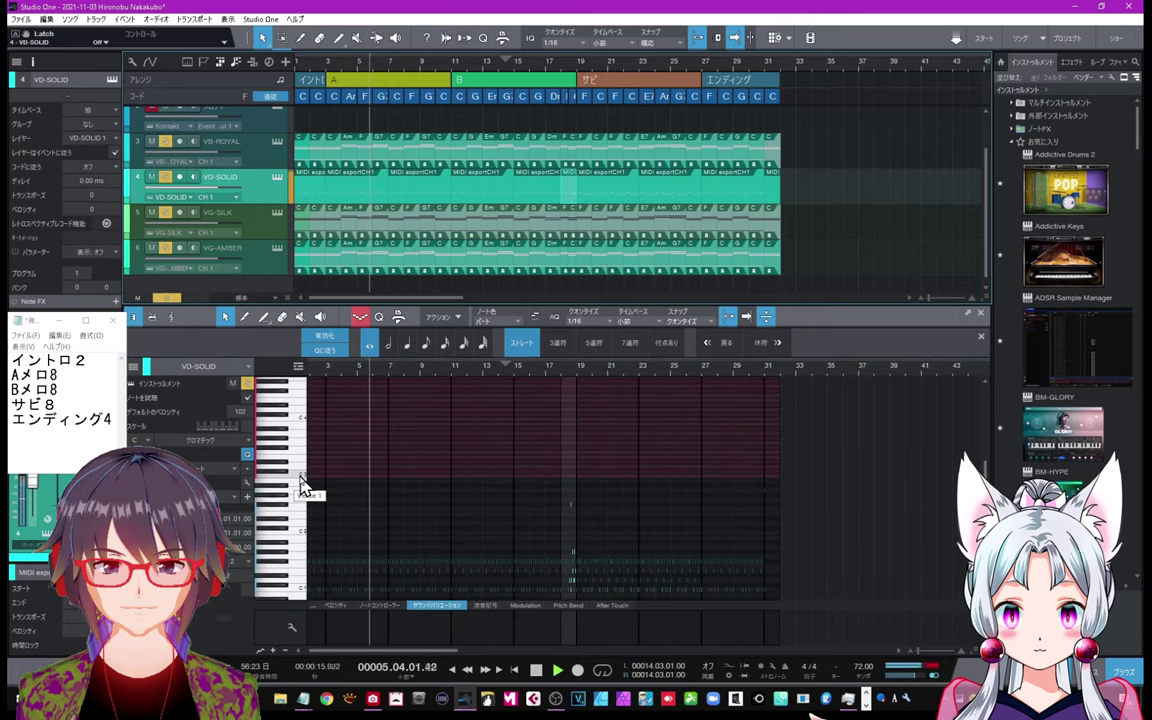
Step: Show the mixer and set the channel volumes to -7.0 dB for VD-SOLID and +0.7 dB for VB-ROYAL during playback
key(F3)
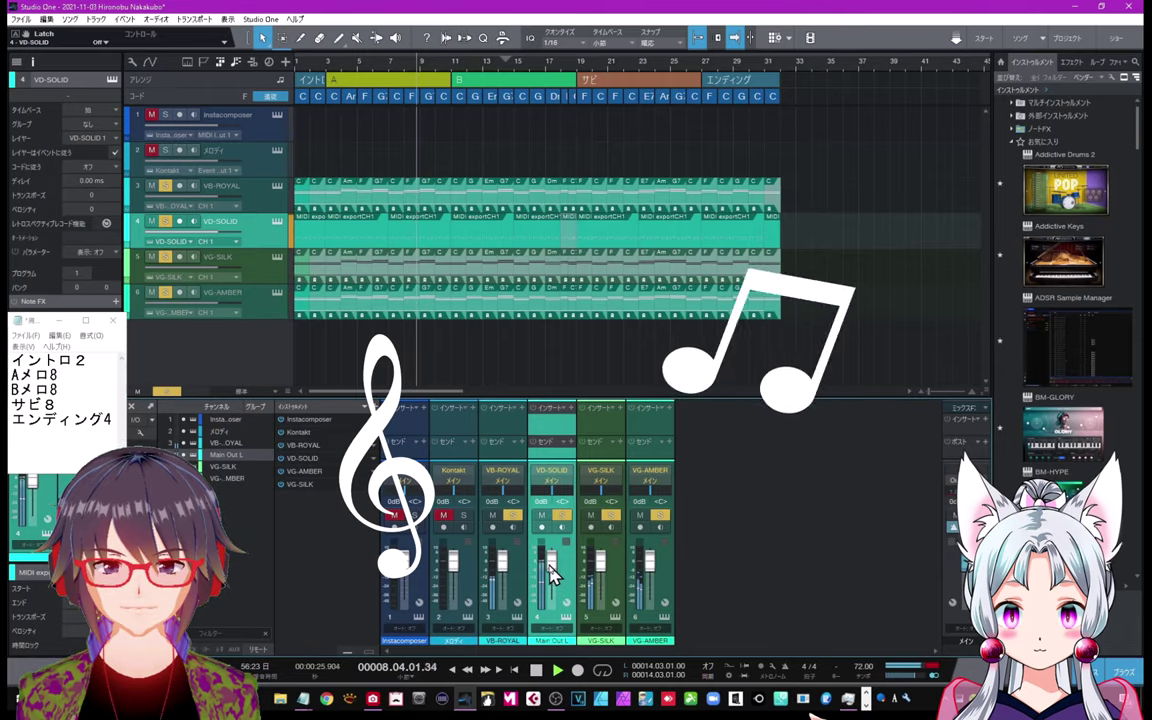
drag(552, 572, 553, 577)
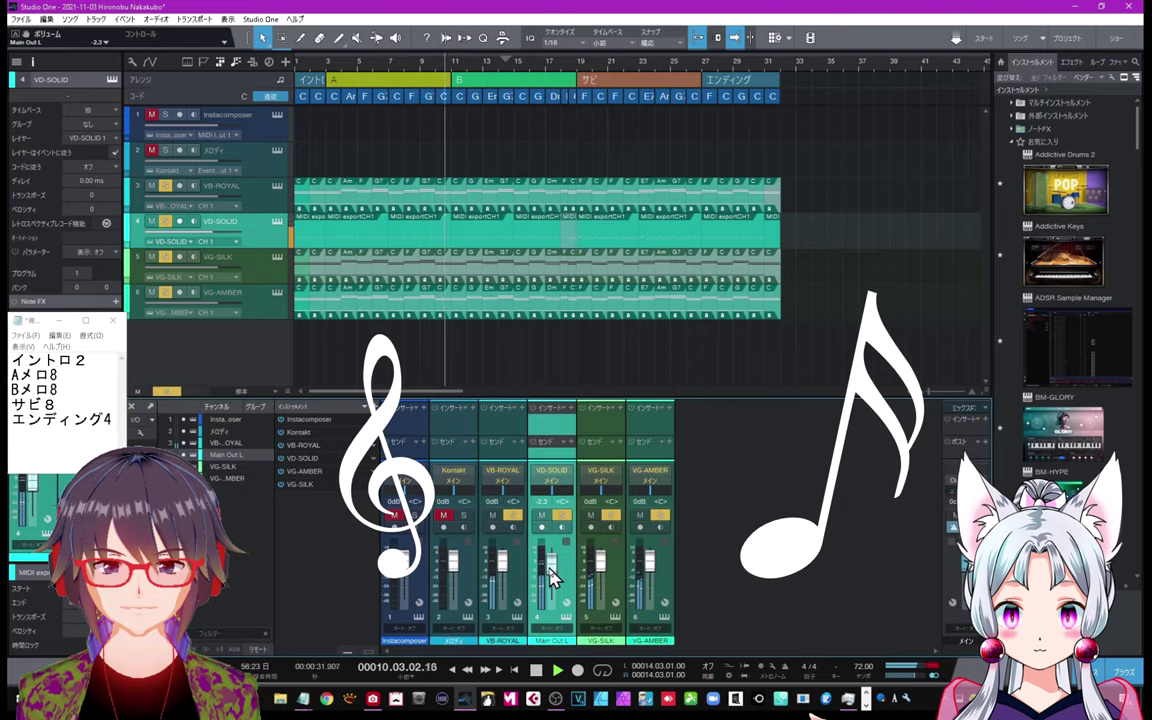
drag(552, 578, 553, 585)
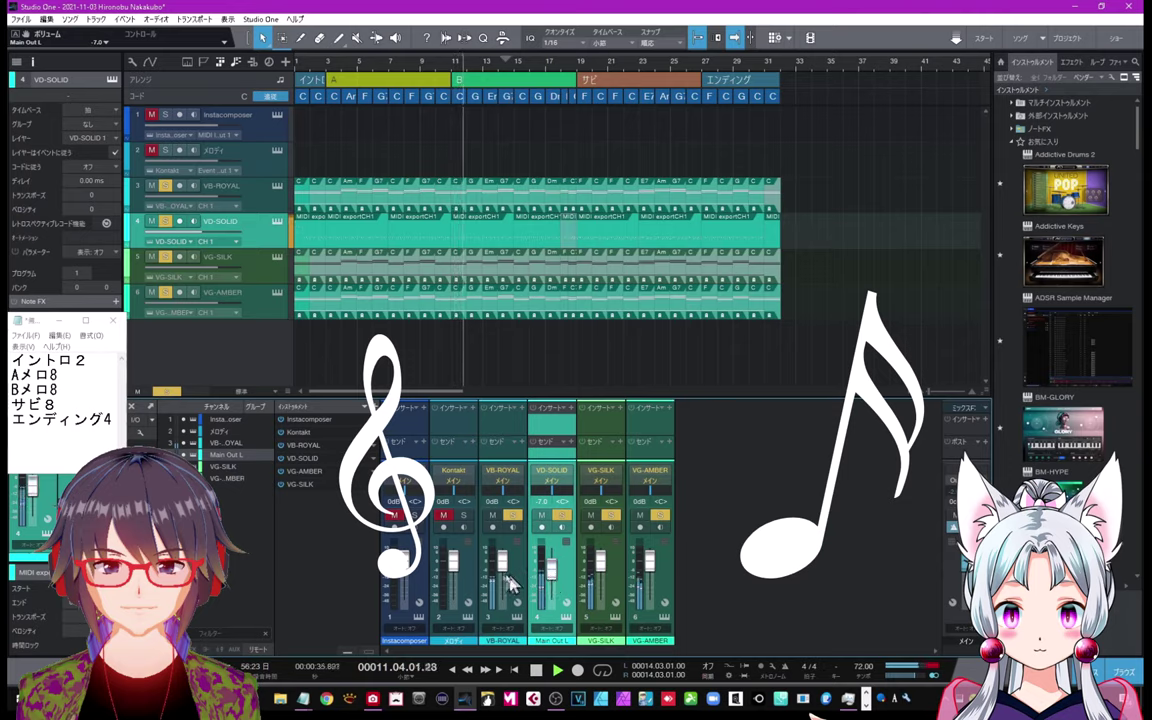
drag(504, 571, 506, 571)
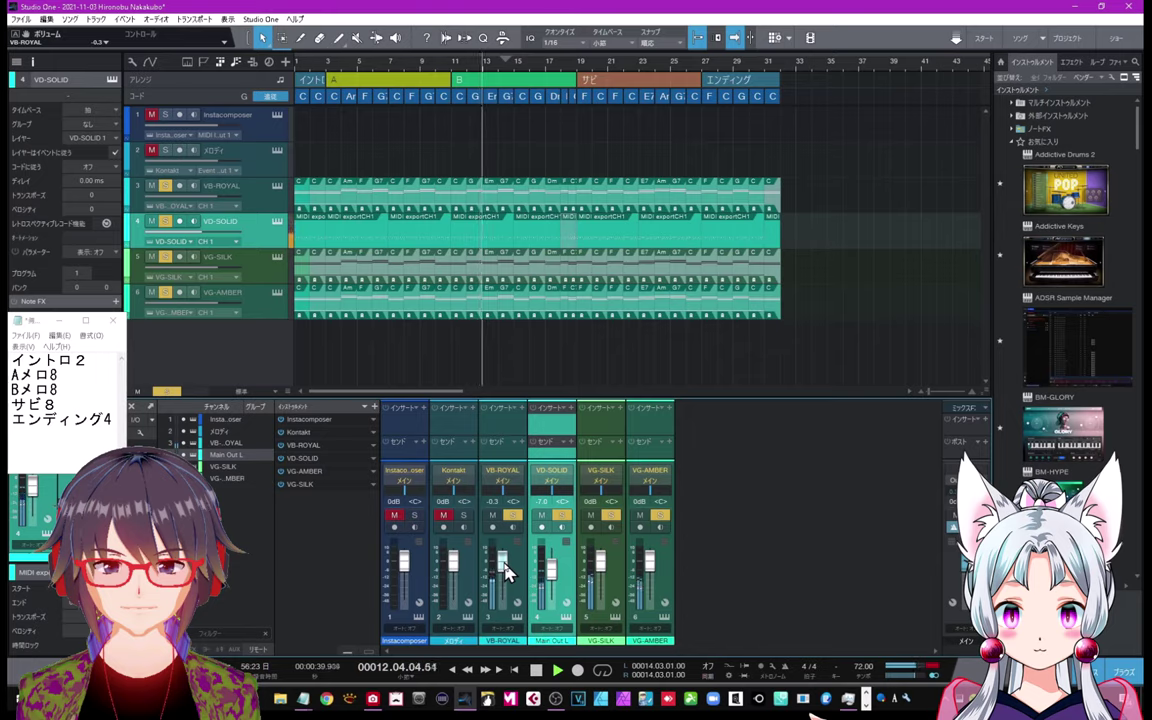
scroll(505, 571, up, 1)
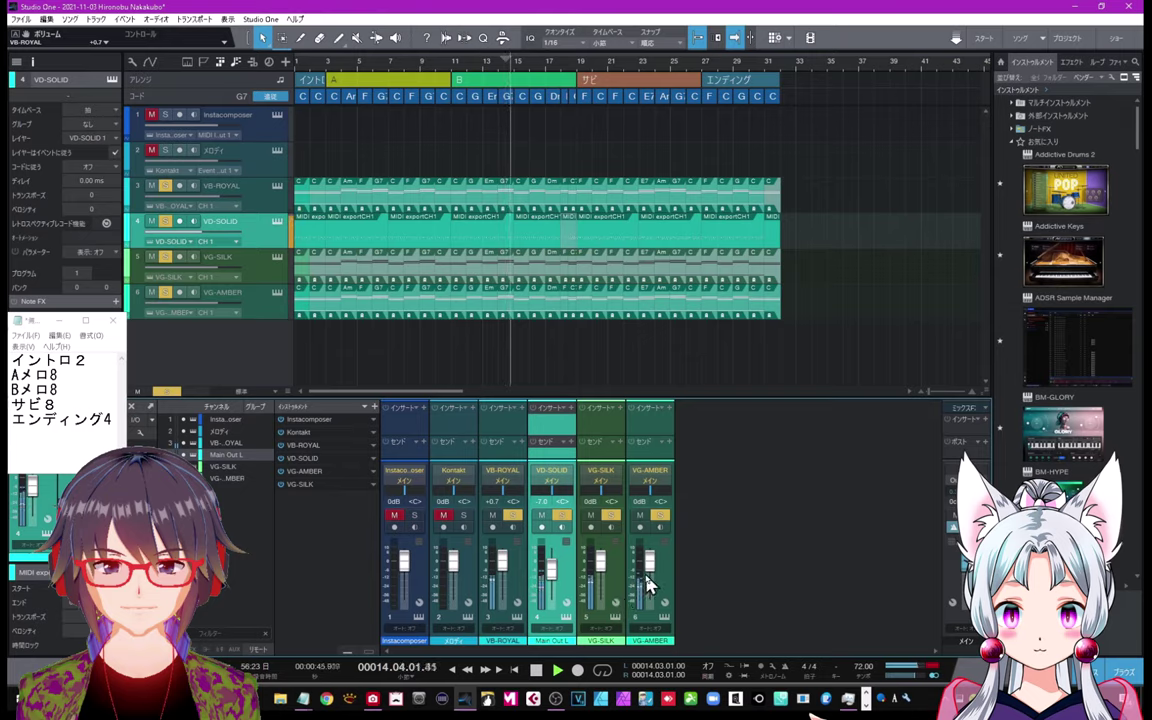
Step: Set the VG-AMBER channel's volume to -5.4 dB and its pan to R21
scroll(655, 578, down, 2)
scroll(655, 578, down, 3)
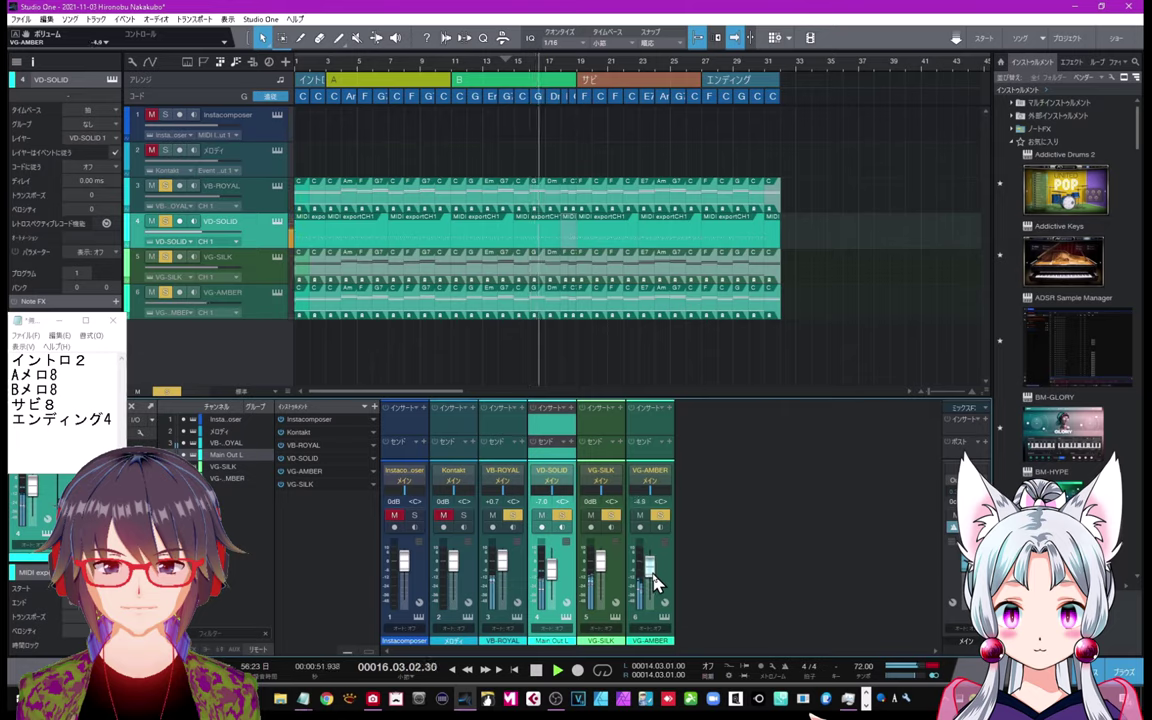
scroll(655, 583, down, 1)
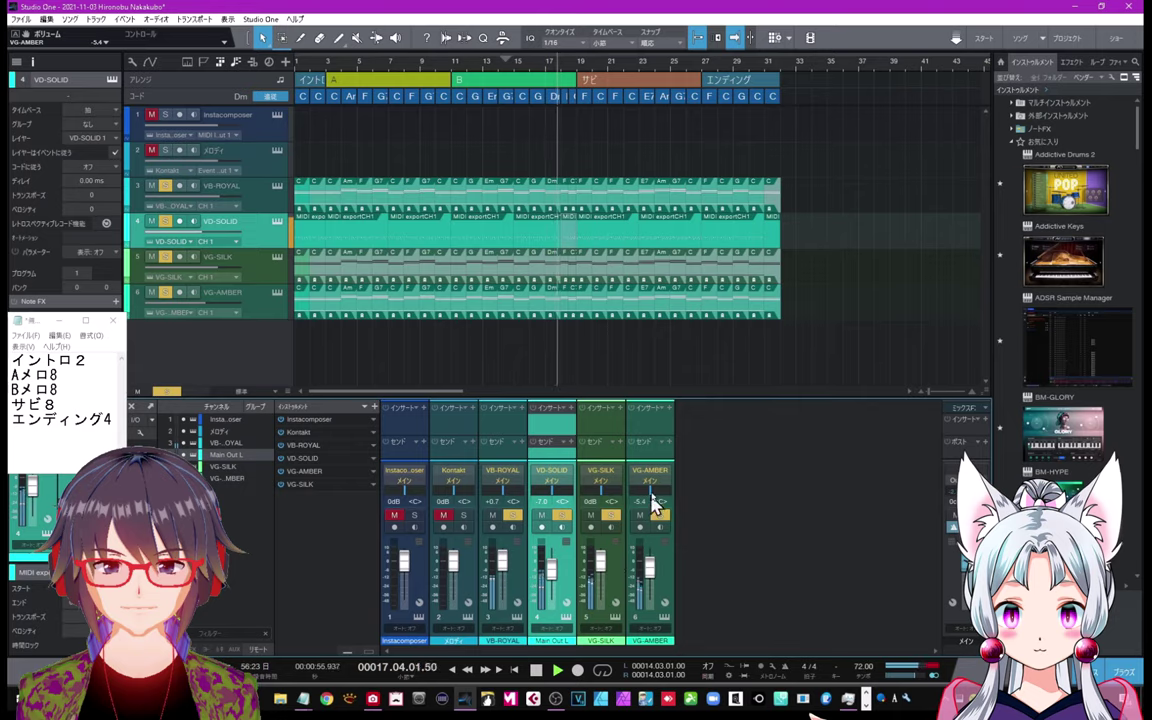
scroll(655, 498, up, 5)
scroll(655, 498, up, 6)
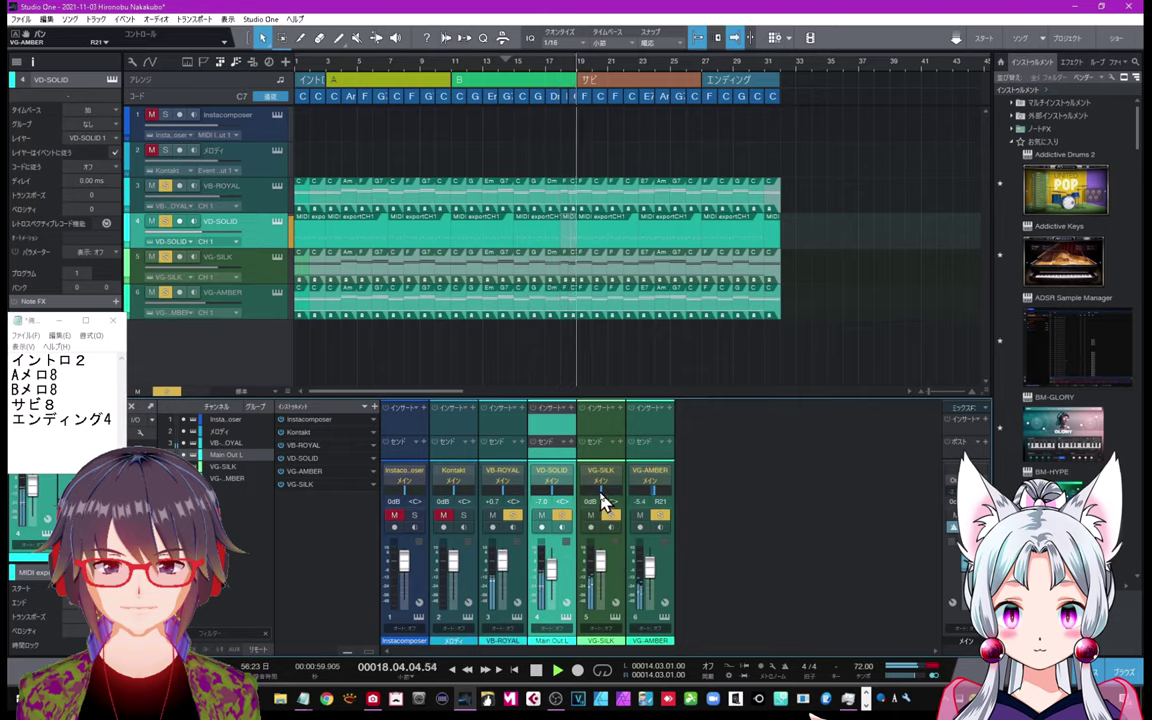
Step: Pan the VG-SILK channel to L25 and the VB-ROYAL channel to L5, and stop playback
scroll(602, 502, down, 6)
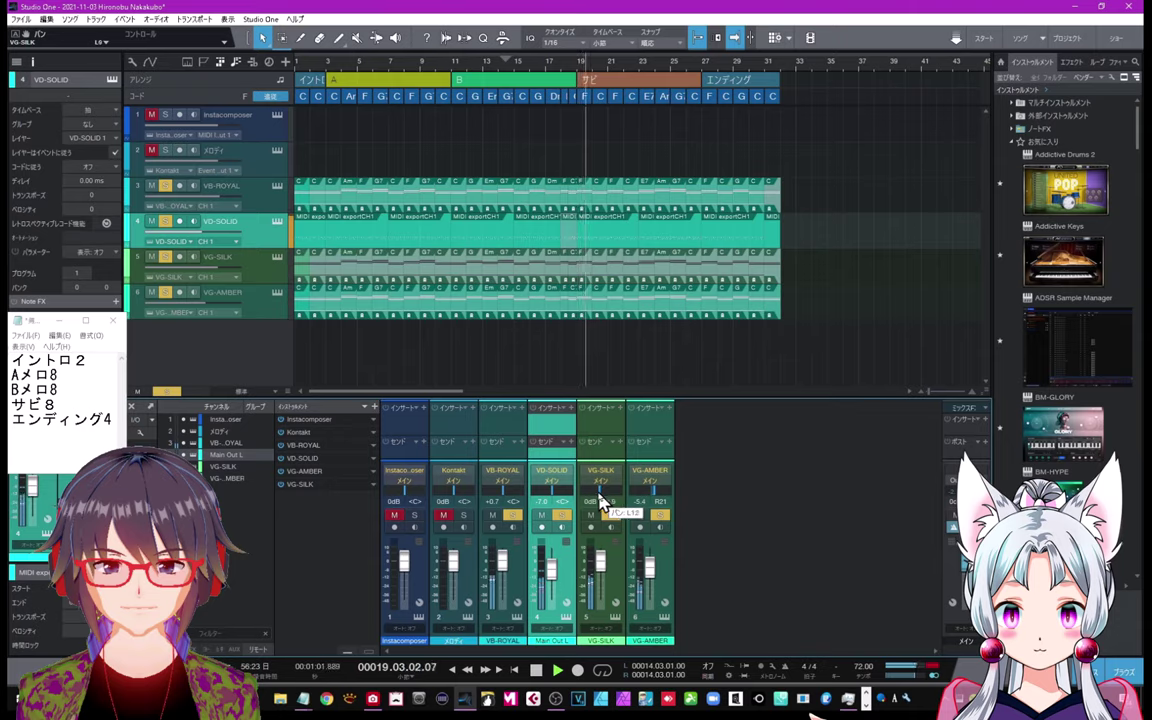
scroll(598, 497, down, 8)
scroll(598, 497, down, 3)
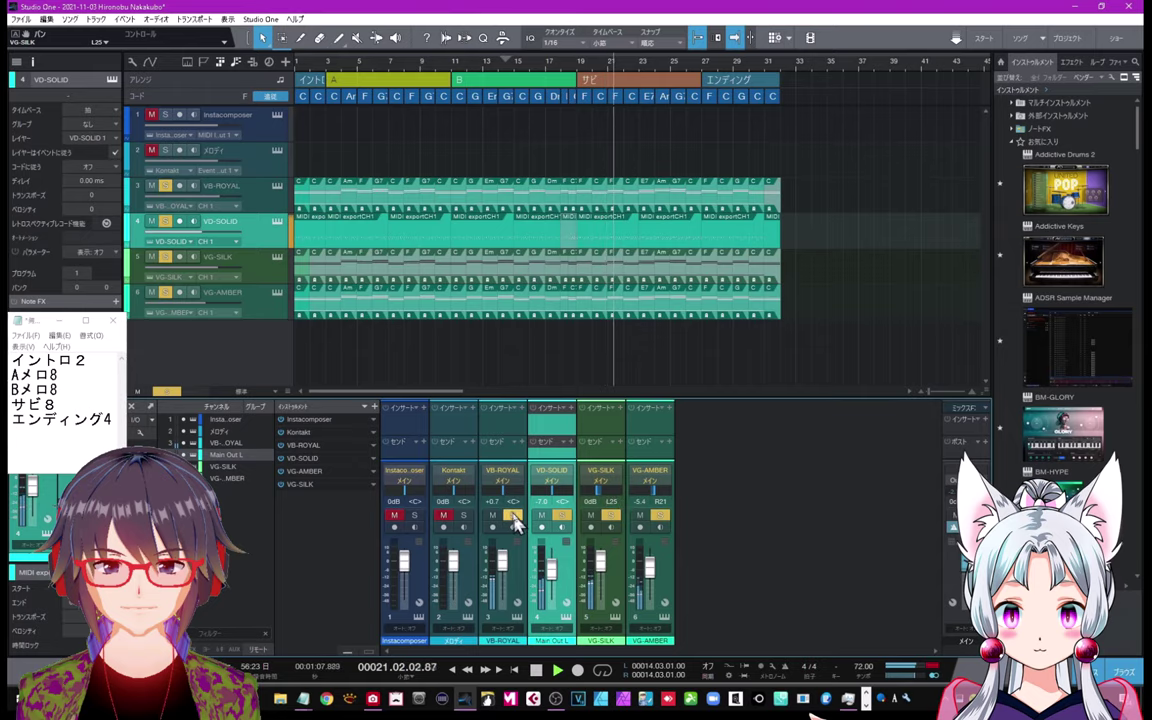
scroll(502, 500, down, 4)
scroll(502, 497, down, 1)
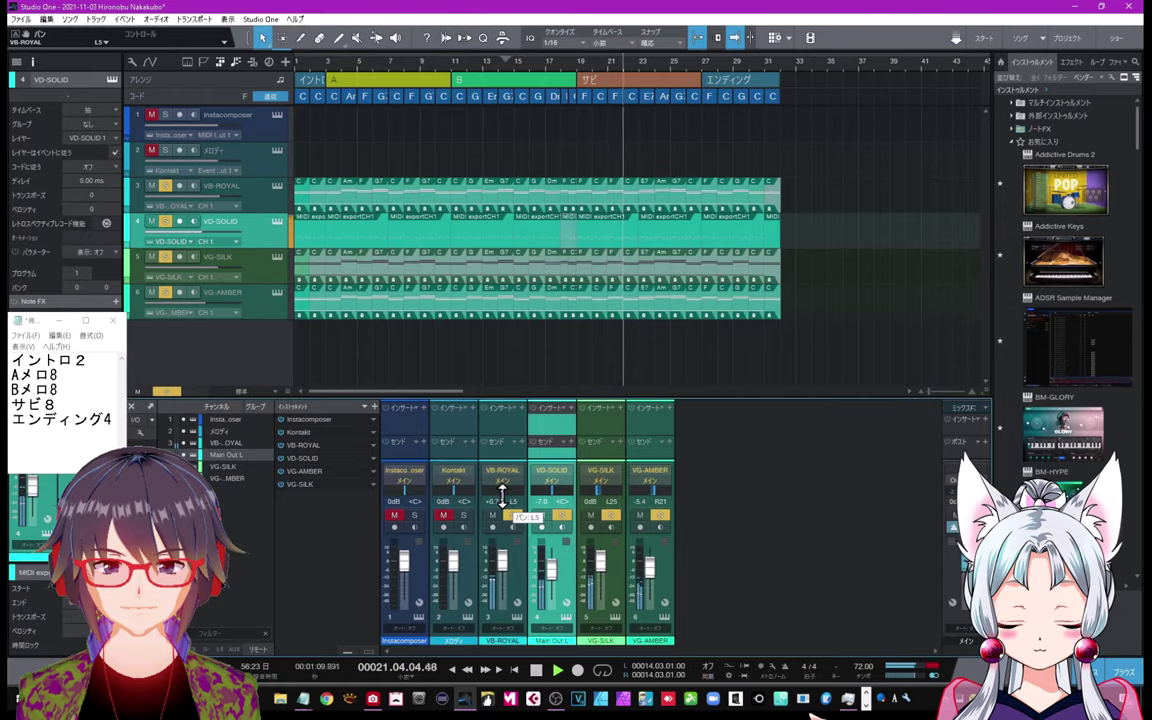
click(537, 674)
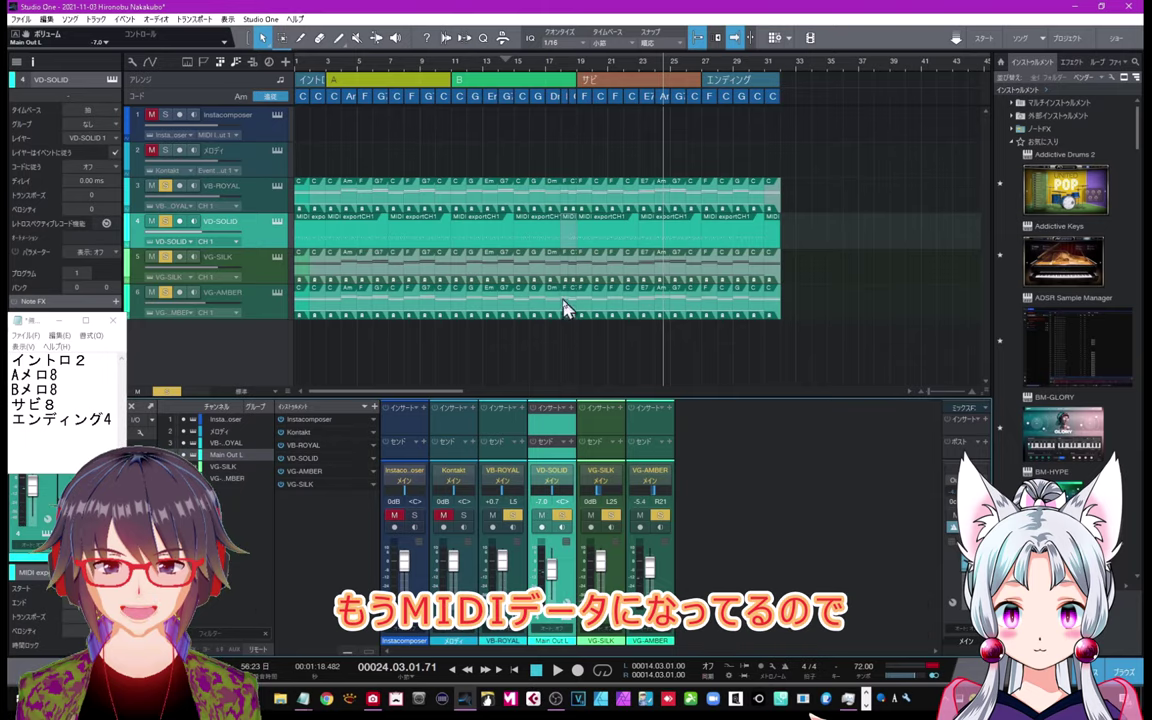
Step: Open the bar 18 fill clip of VD-SOLID in the note editor and examine its MIDI notes up close
double_click(572, 234)
key(z)
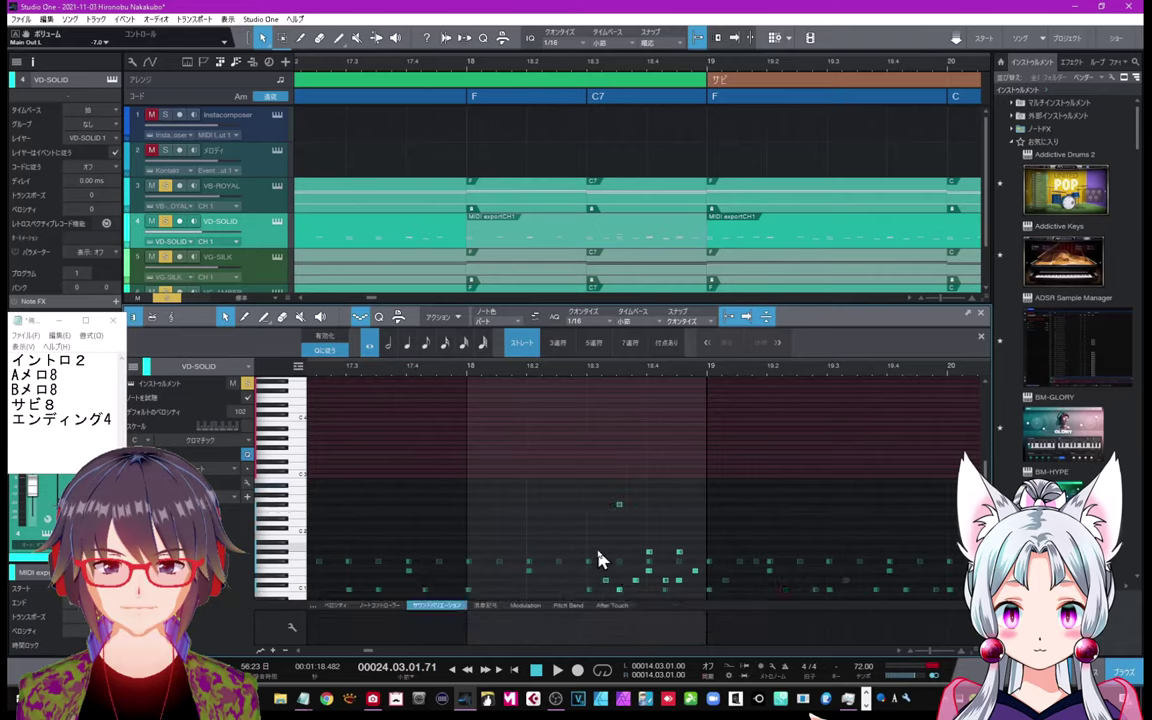
Step: Open the VB-ROYAL instrument and place one of its phrases as a MIDI clip in the empty space after bar 32 of its track
scroll(265, 245, down, 1)
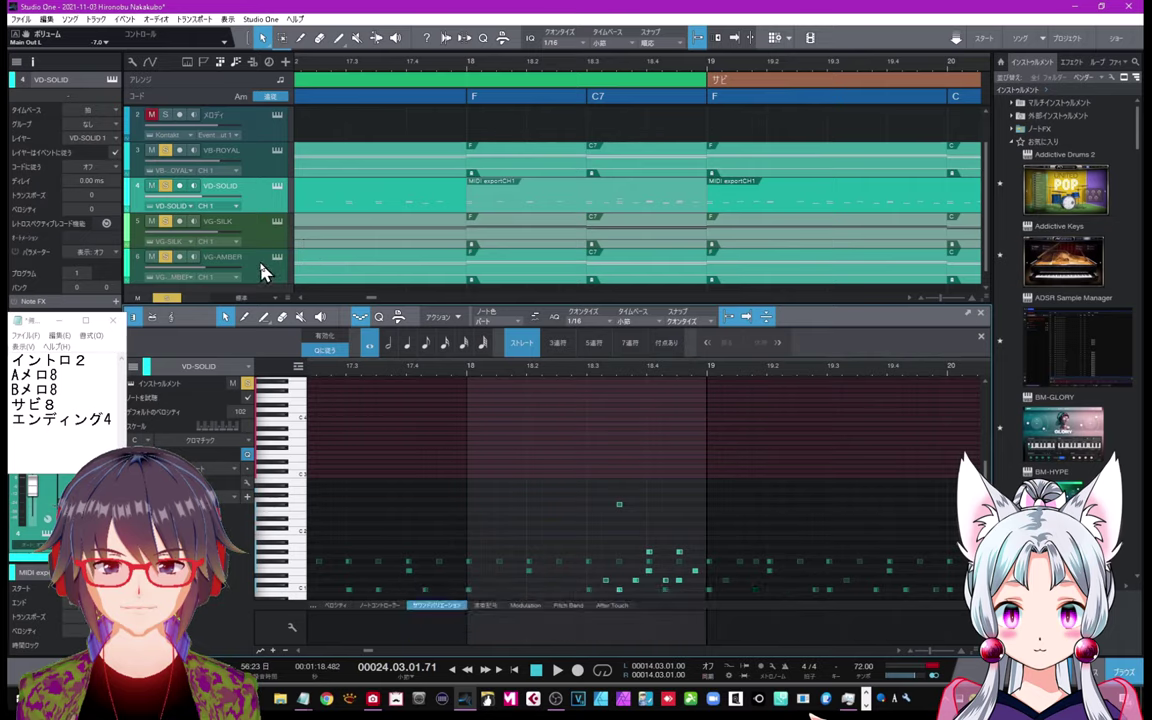
click(277, 153)
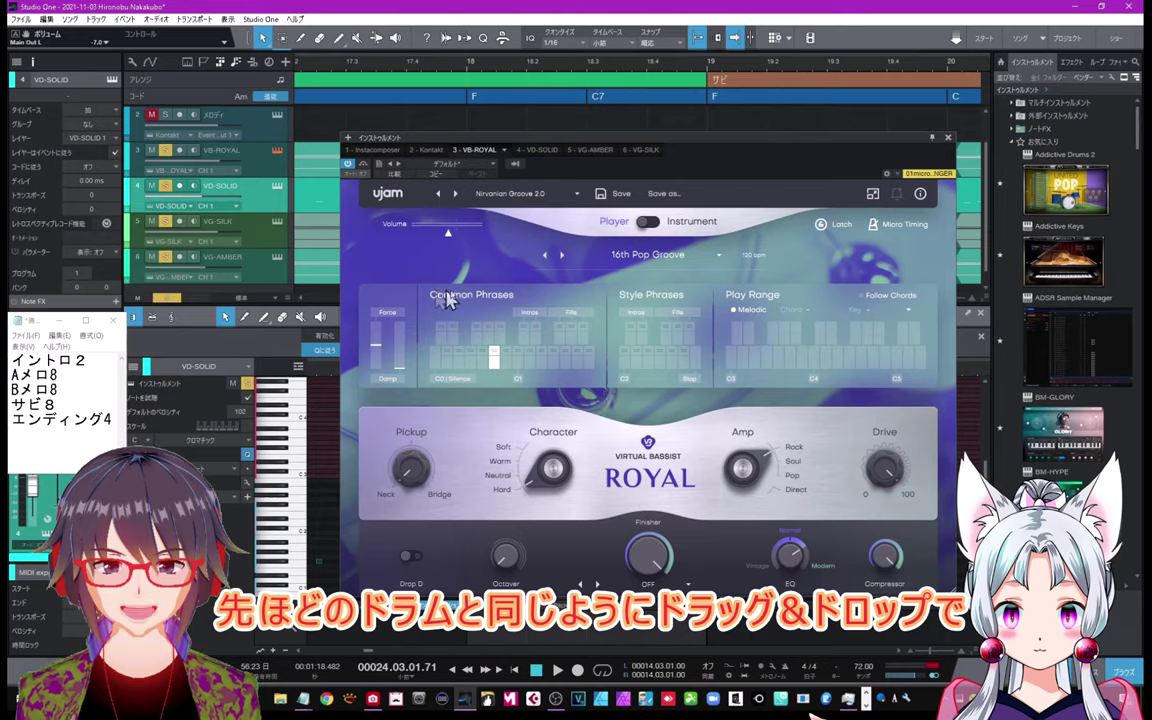
key(w)
key(w)
key(w)
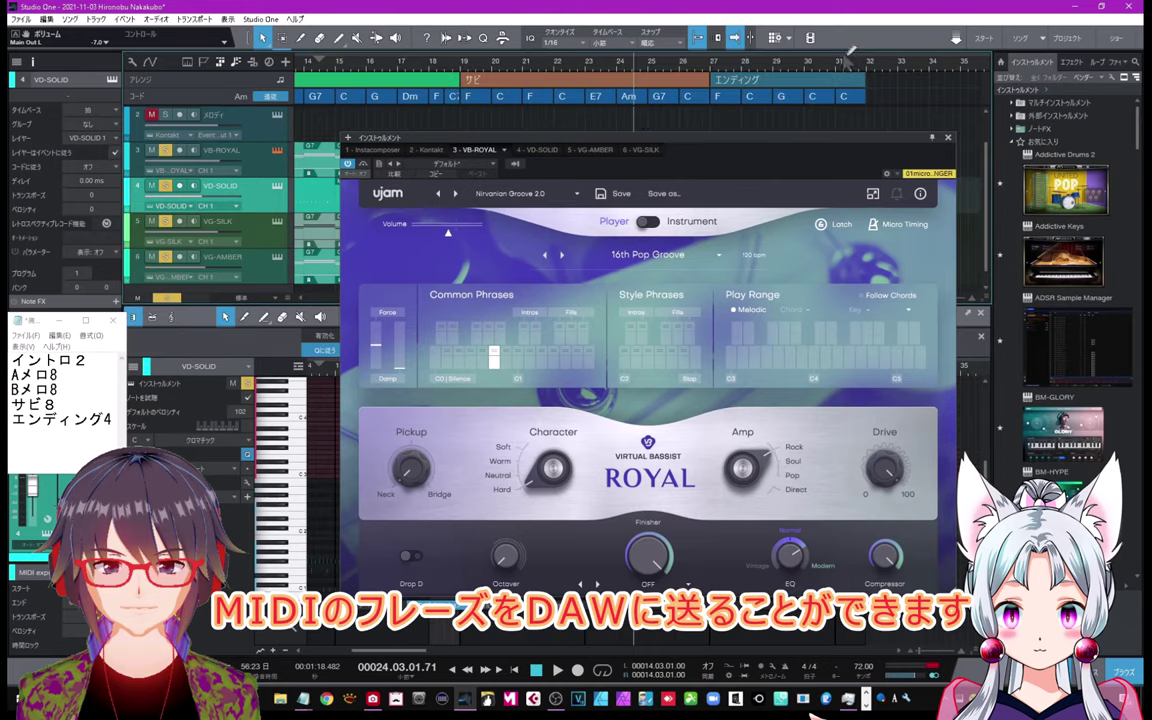
scroll(848, 74, right, 3)
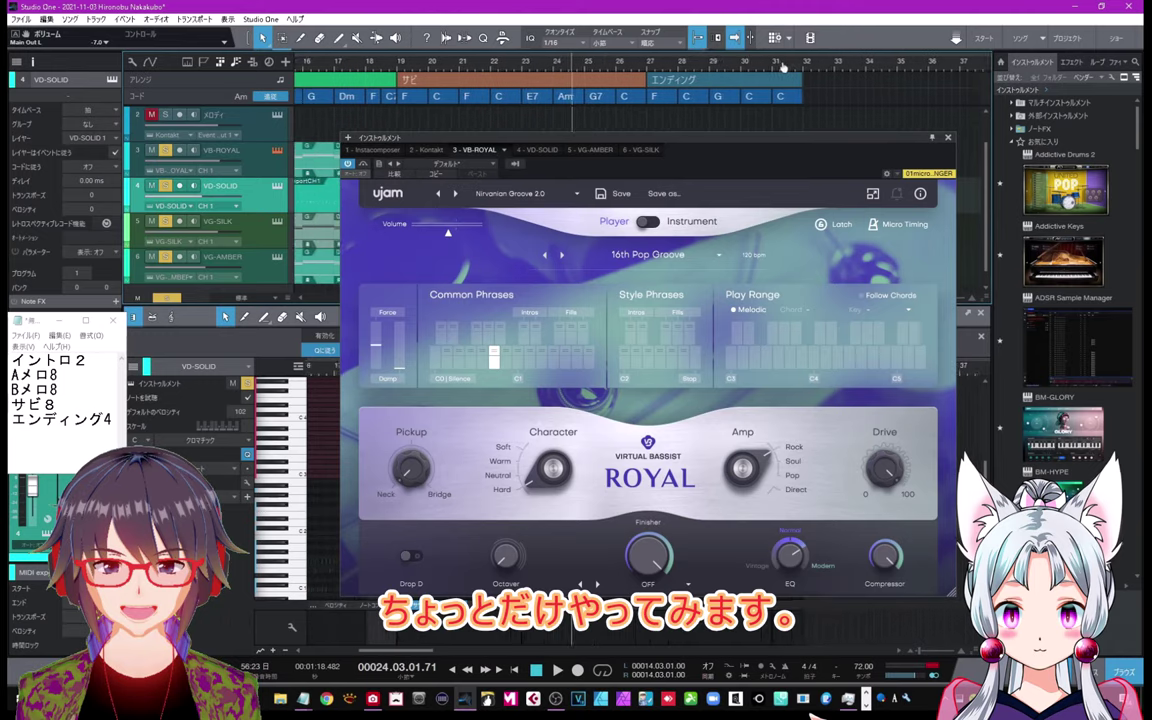
drag(728, 142, 709, 265)
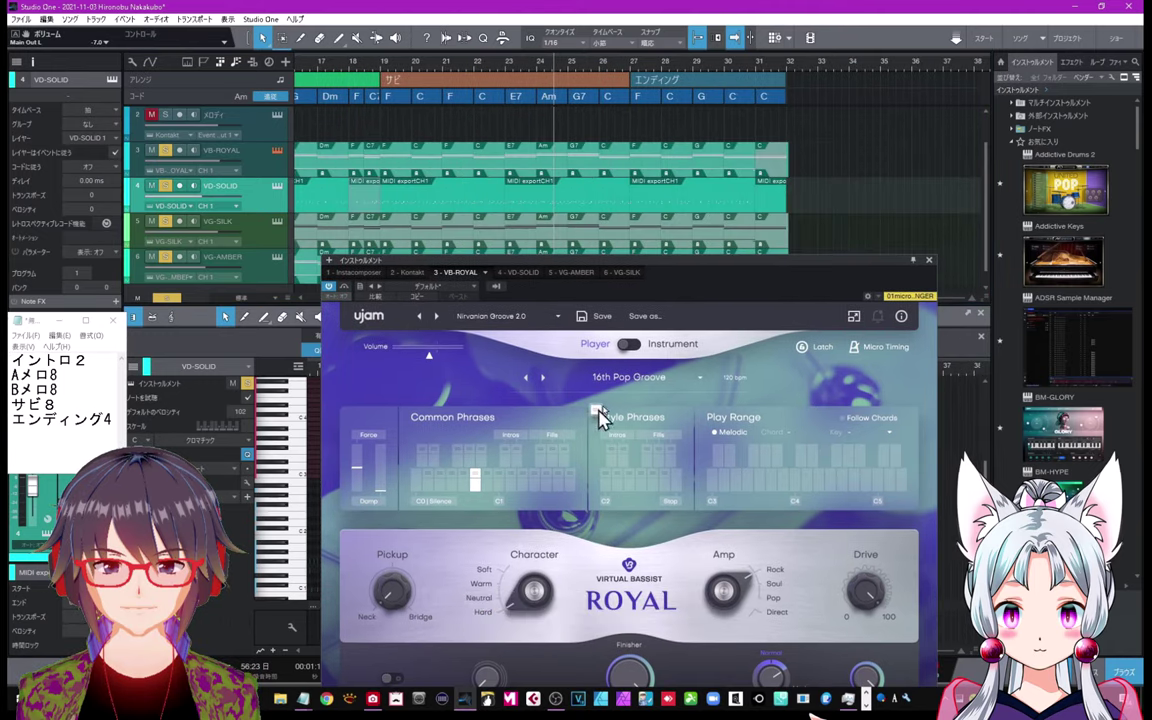
drag(745, 195, 830, 170)
scroll(793, 218, up, 3)
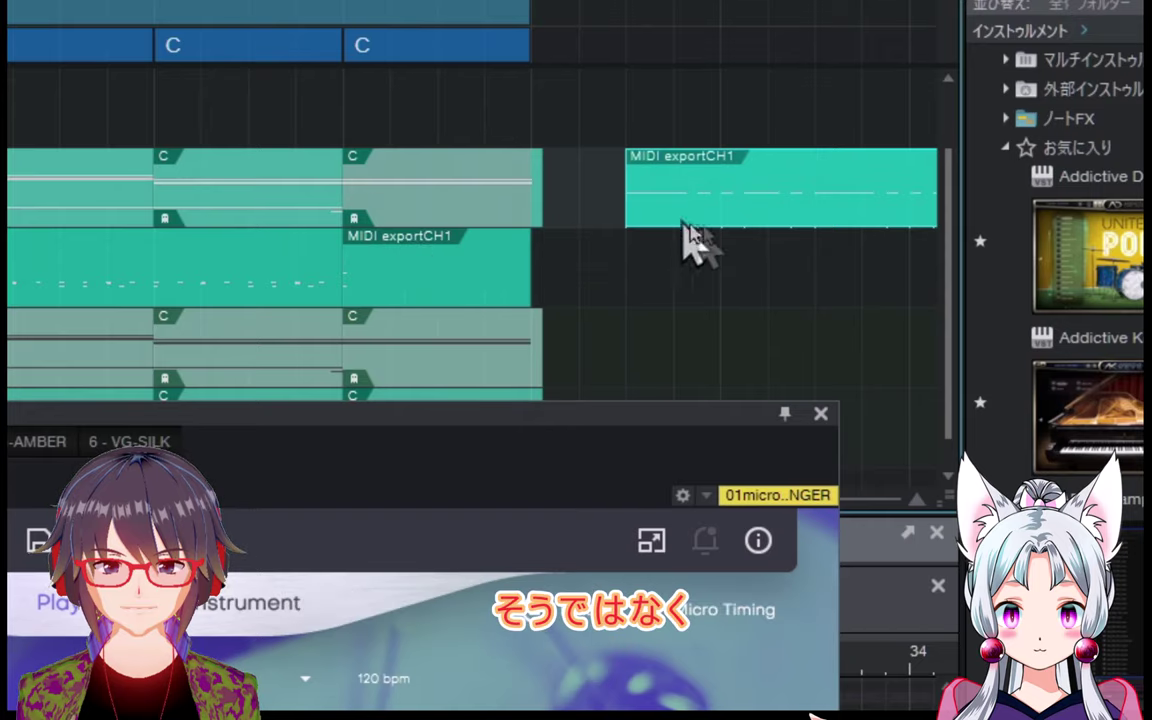
Step: Open the exported VB-ROYAL clip in the note editor to examine its notes, and view the whole arrangement
key(w)
key(w)
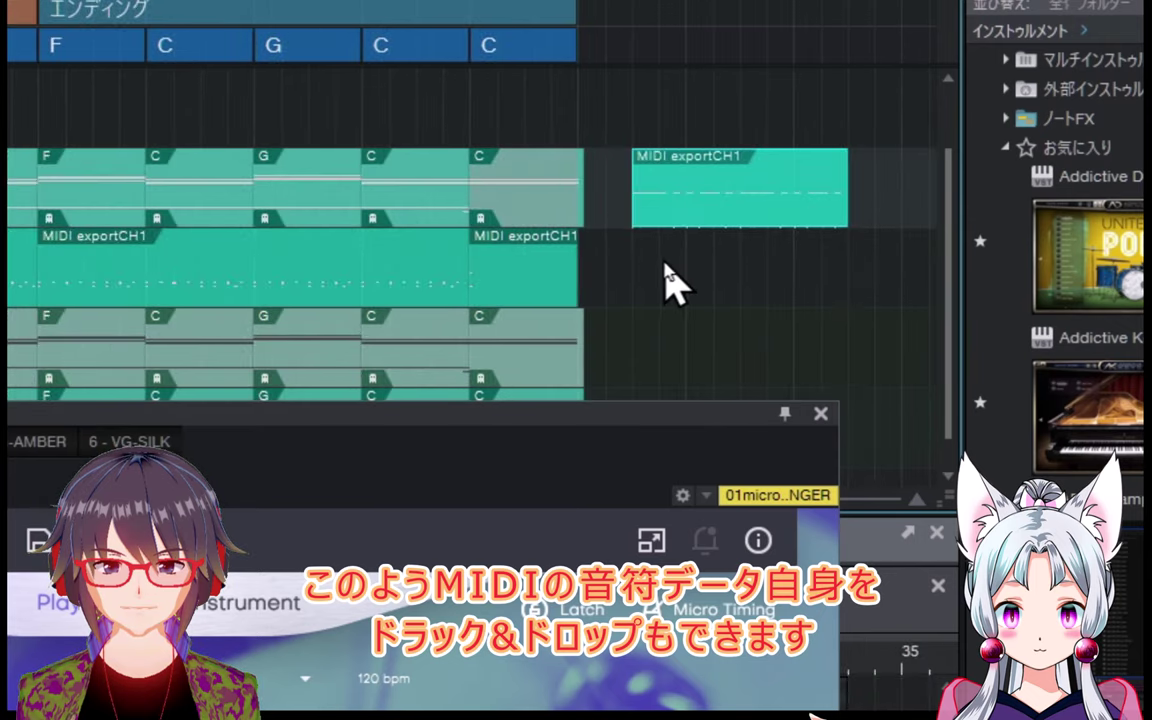
double_click(761, 206)
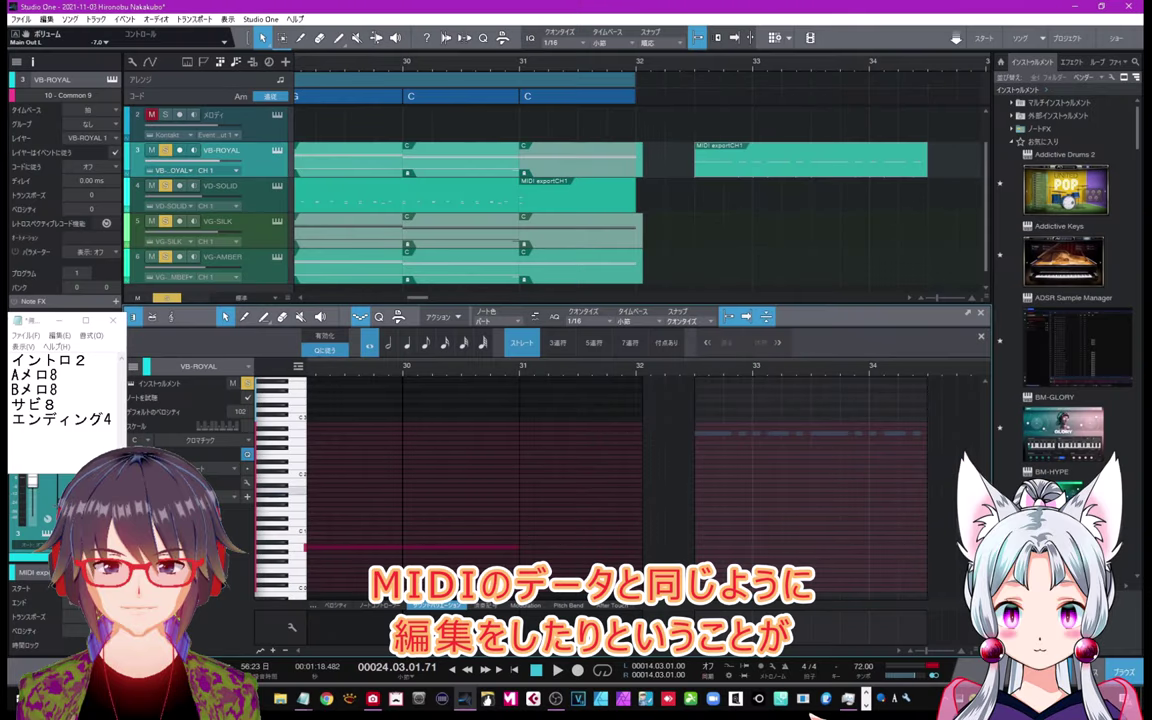
scroll(988, 460, down, 3)
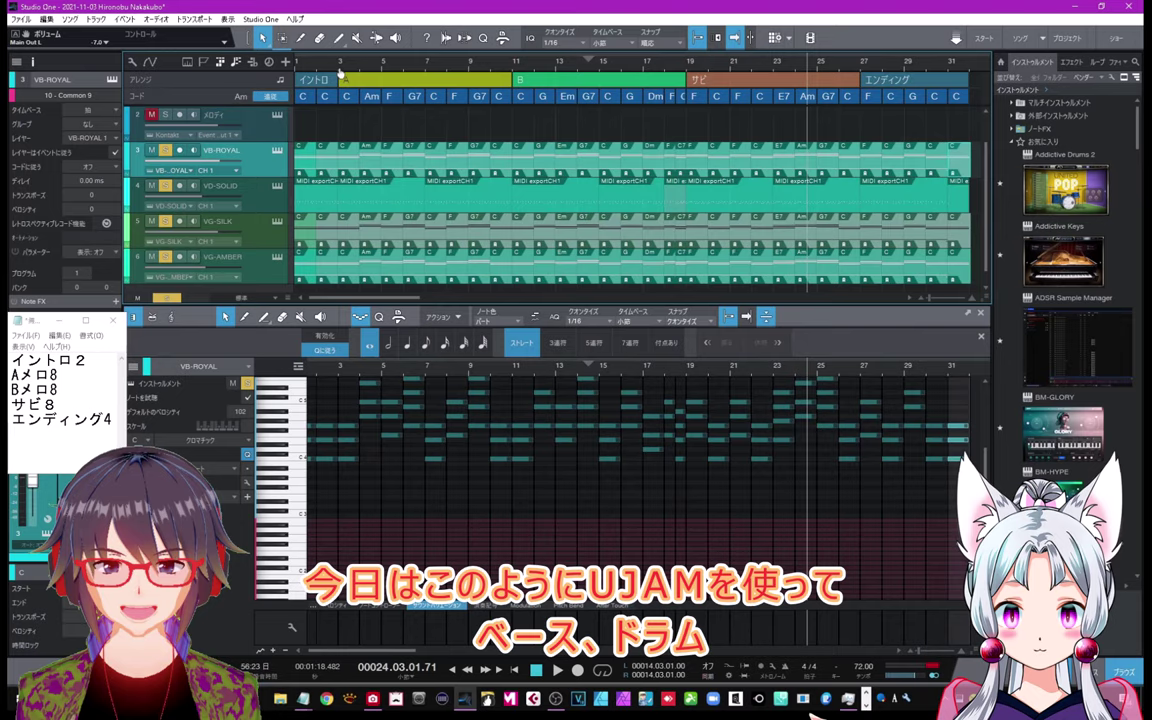
key(w)
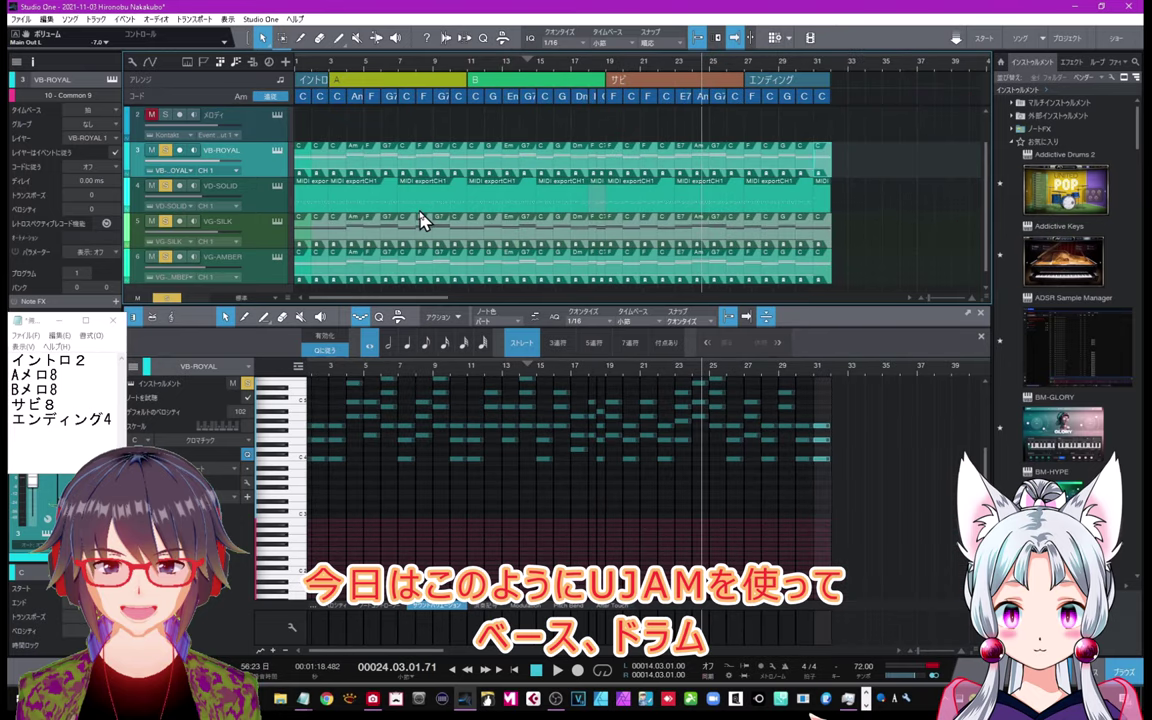